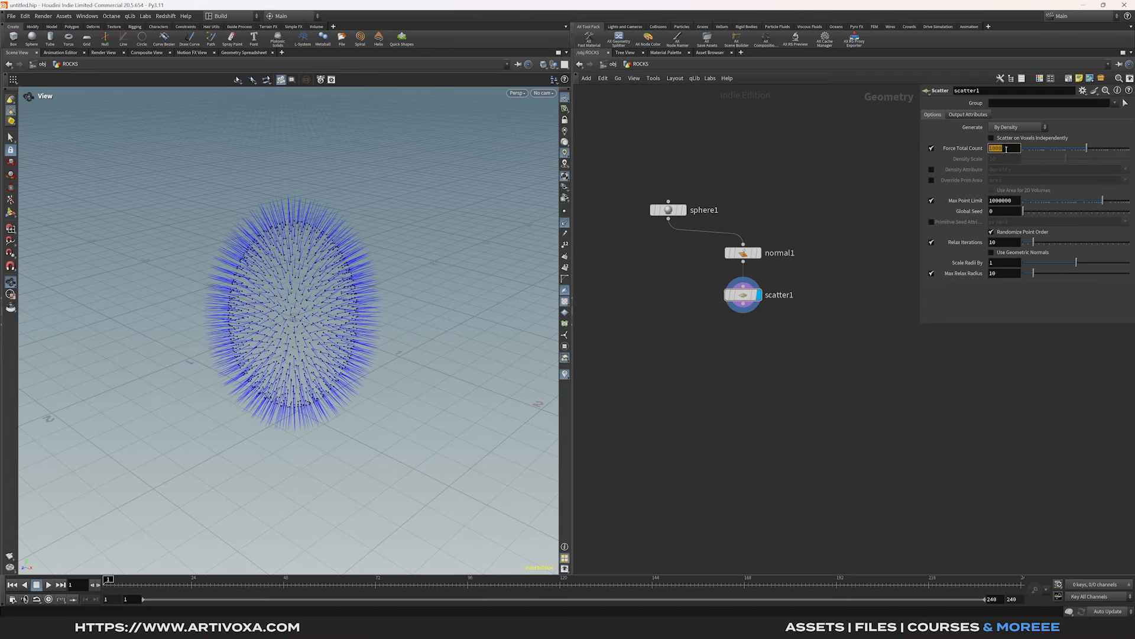
Step: Set the scatter's total count to 7 and append a displayed Attribute Randomize node below it
{"action": "type", "text": "7"}
{"action": "key", "text": "Return"}
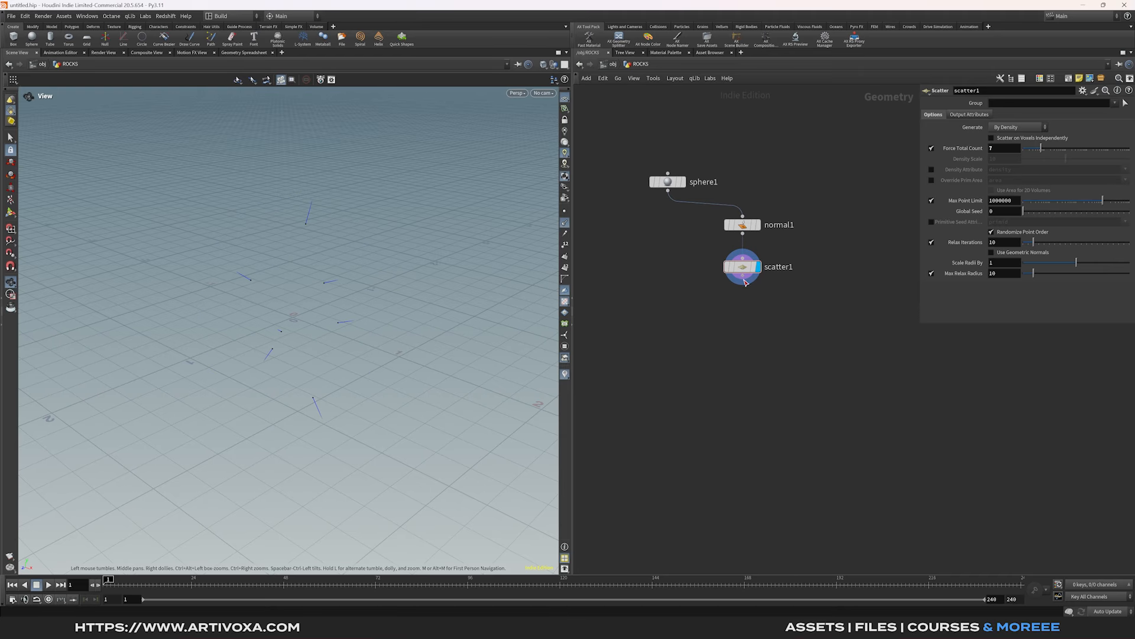
{"action": "key", "text": "Tab"}
{"action": "type", "text": "attribran"}
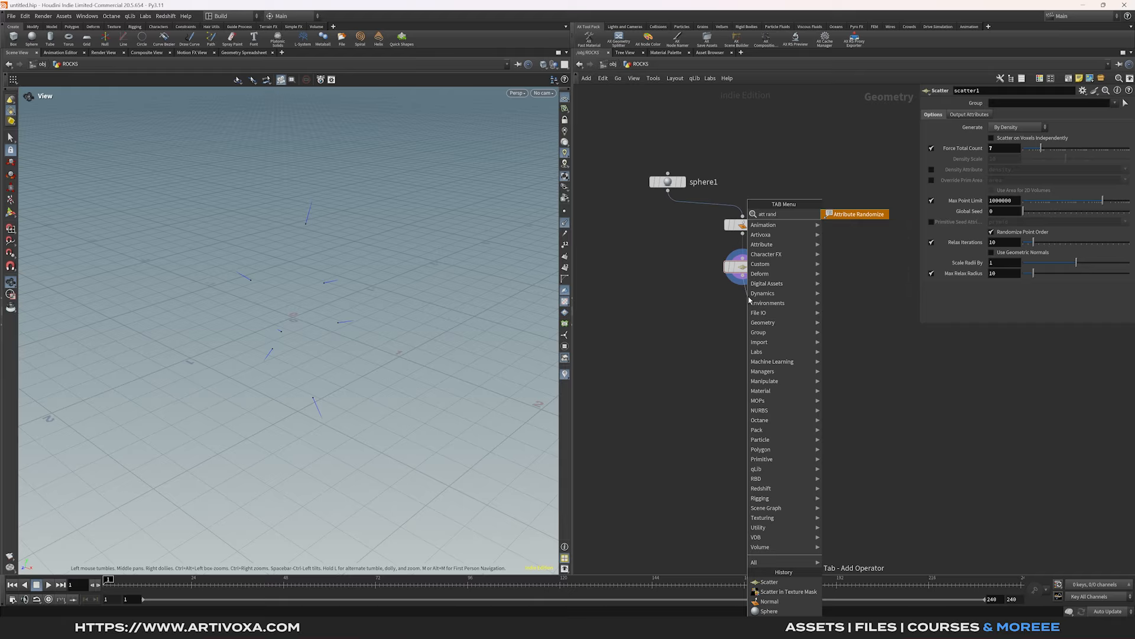
{"action": "key", "text": "Return"}
{"action": "left_click", "coordinate": [751, 306]}
{"action": "left_click", "coordinate": [761, 309]}
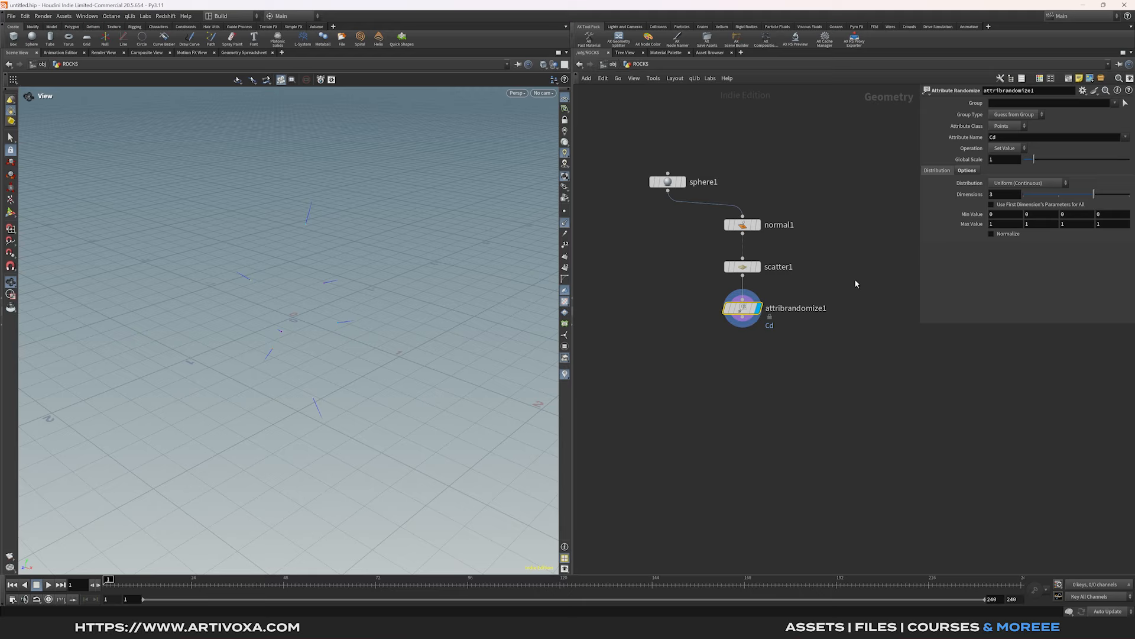
Step: Configure the Attribute Randomize node to randomize pscale with 1 dimension and a minimum value of 0.3
{"action": "double_click", "coordinate": [1006, 138]}
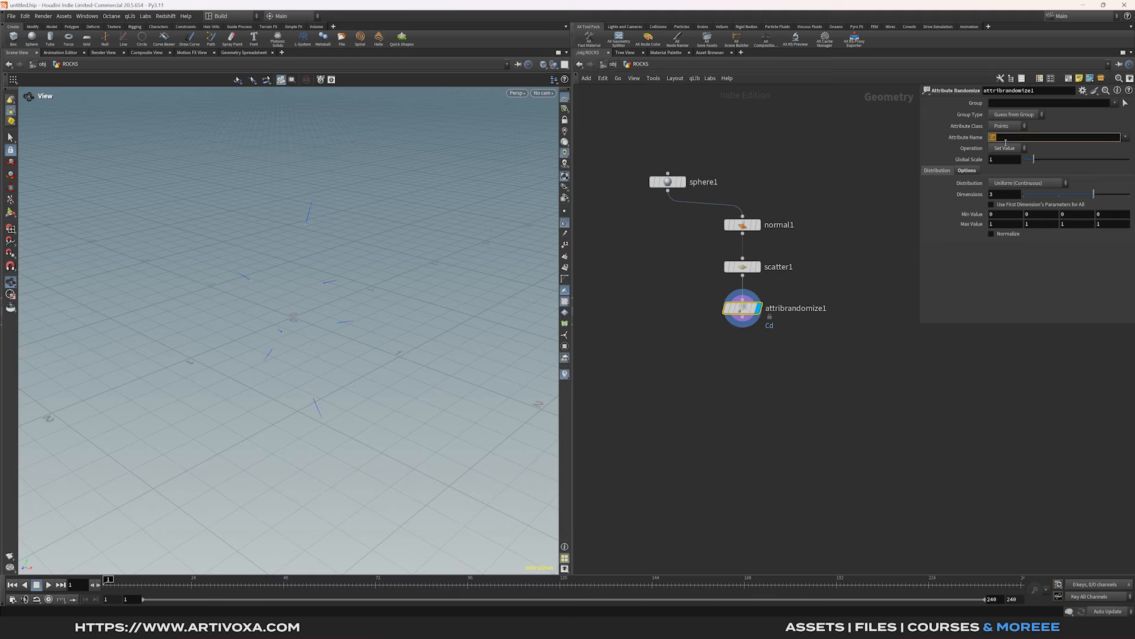
{"action": "key", "text": "Return"}
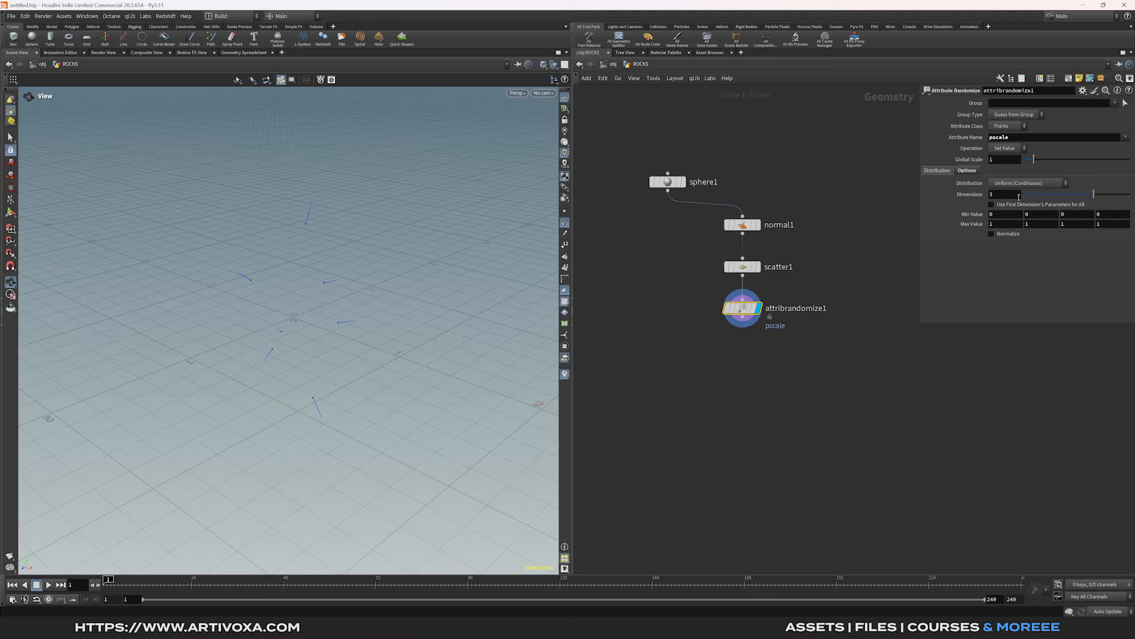
{"action": "left_click_drag", "start_coordinate": [1035, 196], "coordinate": [1023, 195]}
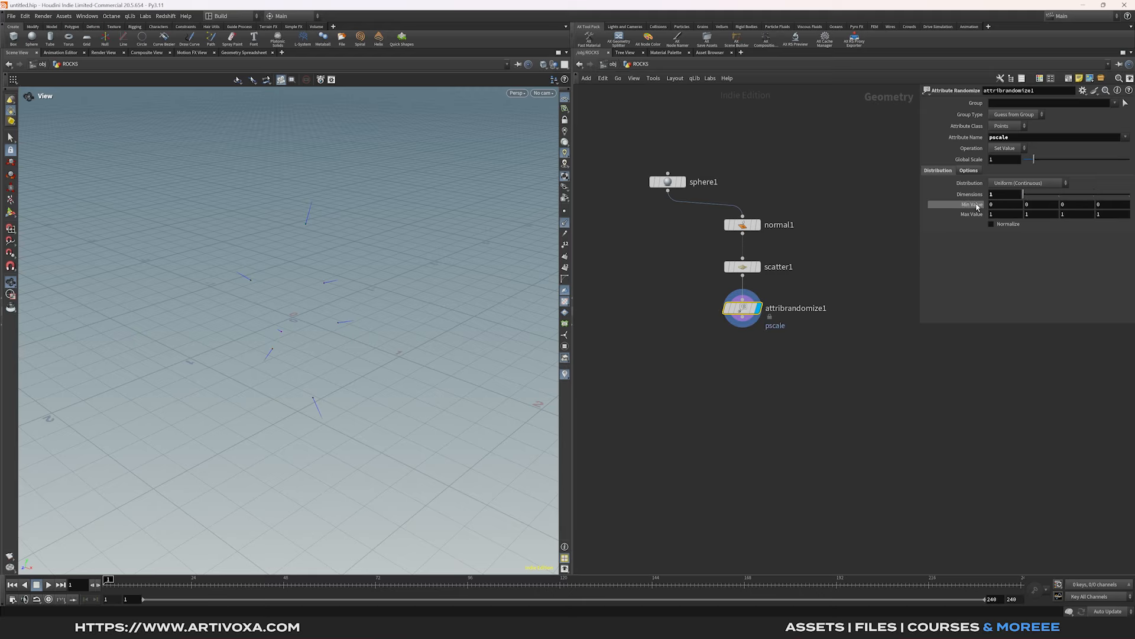
{"action": "middle_click_drag", "start_coordinate": [971, 206], "coordinate": [982, 217]}
Step: Add a Copy to Points node below the Attribute Randomize node
{"action": "middle_click_drag", "start_coordinate": [767, 385], "coordinate": [767, 359]}
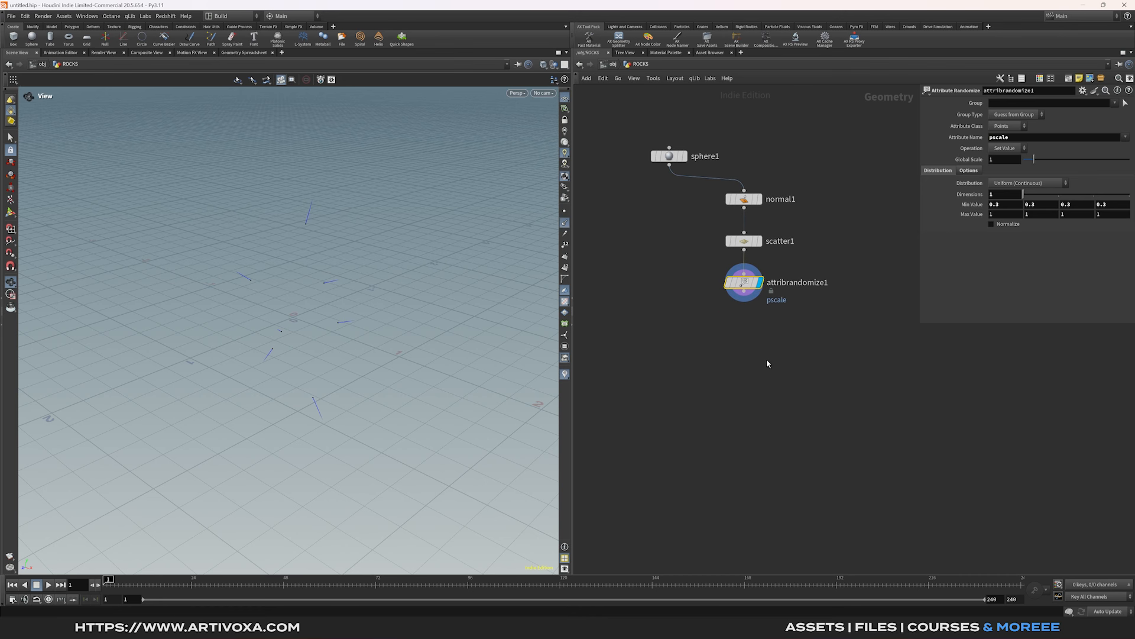
{"action": "key", "text": "Tab"}
{"action": "type", "text": "ctp"}
{"action": "key", "text": "Return"}
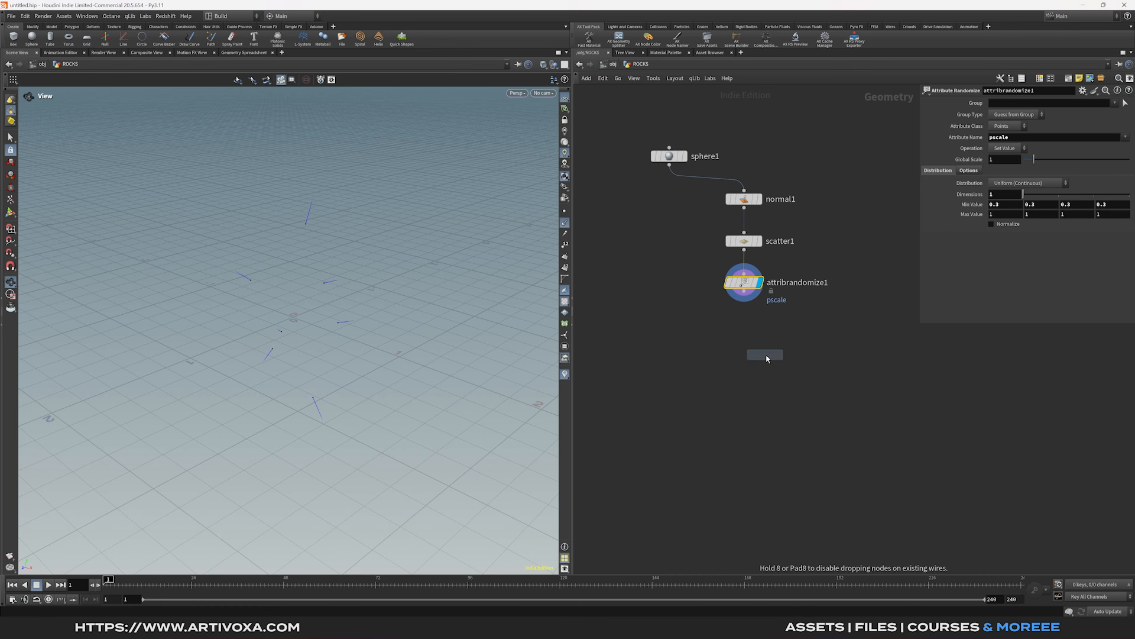
{"action": "left_click", "coordinate": [766, 355]}
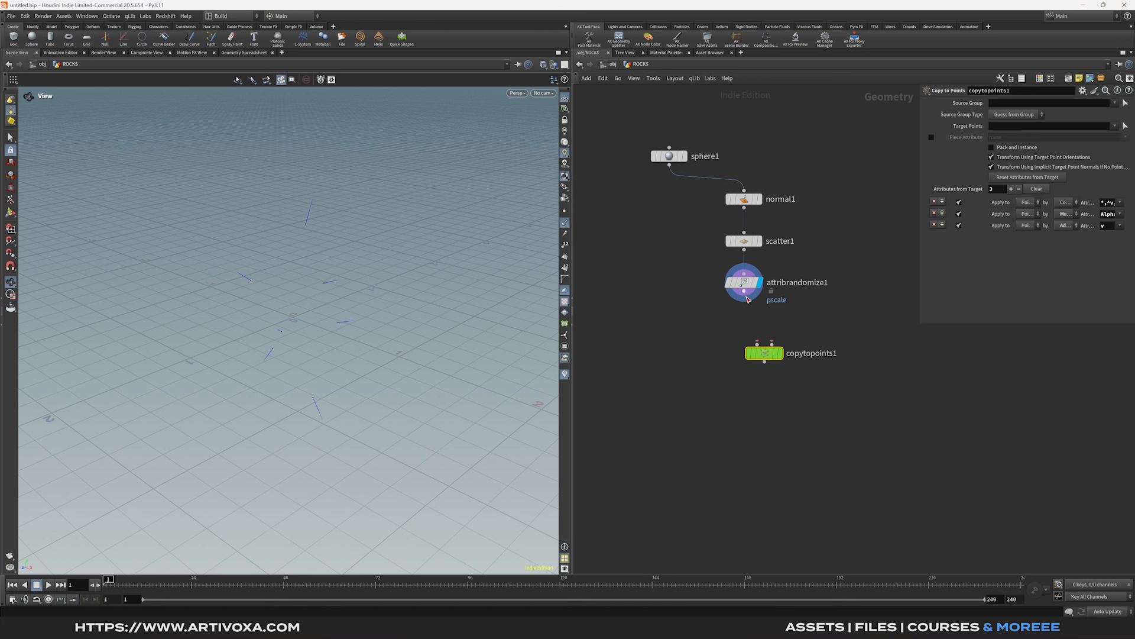
Step: Add a second sphere and wire it into Copy to Points as source, with attribrandomize1 supplying the target points
{"action": "key", "text": "Tab"}
{"action": "type", "text": "s"}
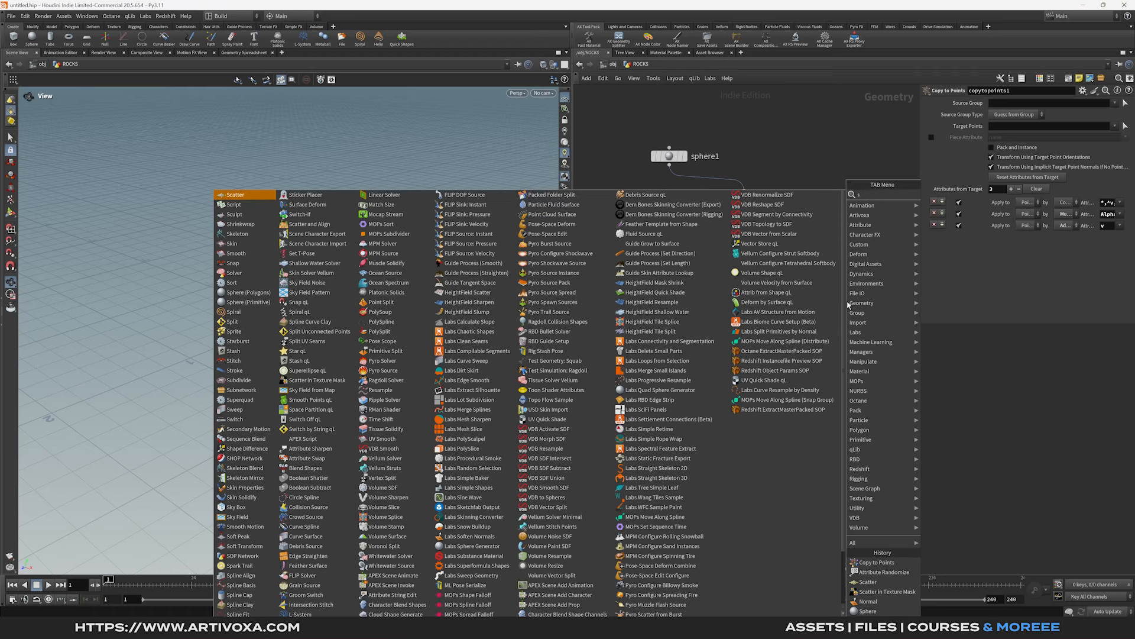
{"action": "key", "text": "BackSpace"}
{"action": "type", "text": "sp"}
{"action": "key", "text": "Return"}
{"action": "left_click", "coordinate": [877, 282]}
{"action": "middle_click_drag", "start_coordinate": [895, 258], "coordinate": [831, 261]}
{"action": "left_click_drag", "start_coordinate": [855, 238], "coordinate": [786, 337]}
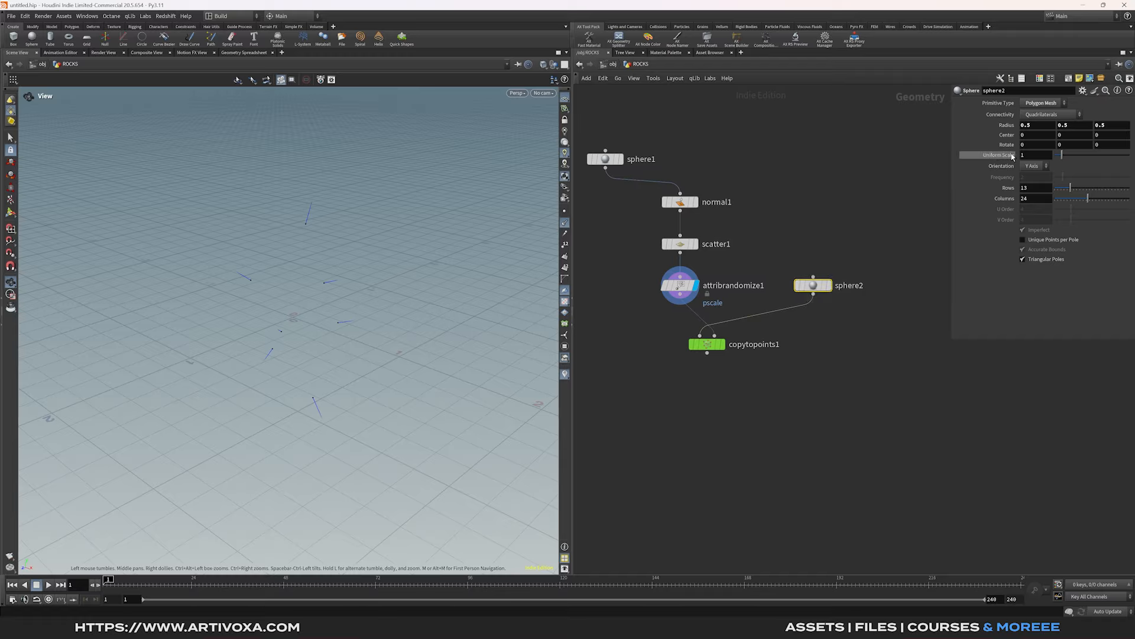
Step: Give the second sphere a Y radius of 0.75 and the Polygon primitive type
{"action": "left_click", "coordinate": [1065, 126]}
{"action": "key", "text": "Return"}
{"action": "left_click", "coordinate": [1043, 107]}
{"action": "left_click", "coordinate": [1041, 115]}
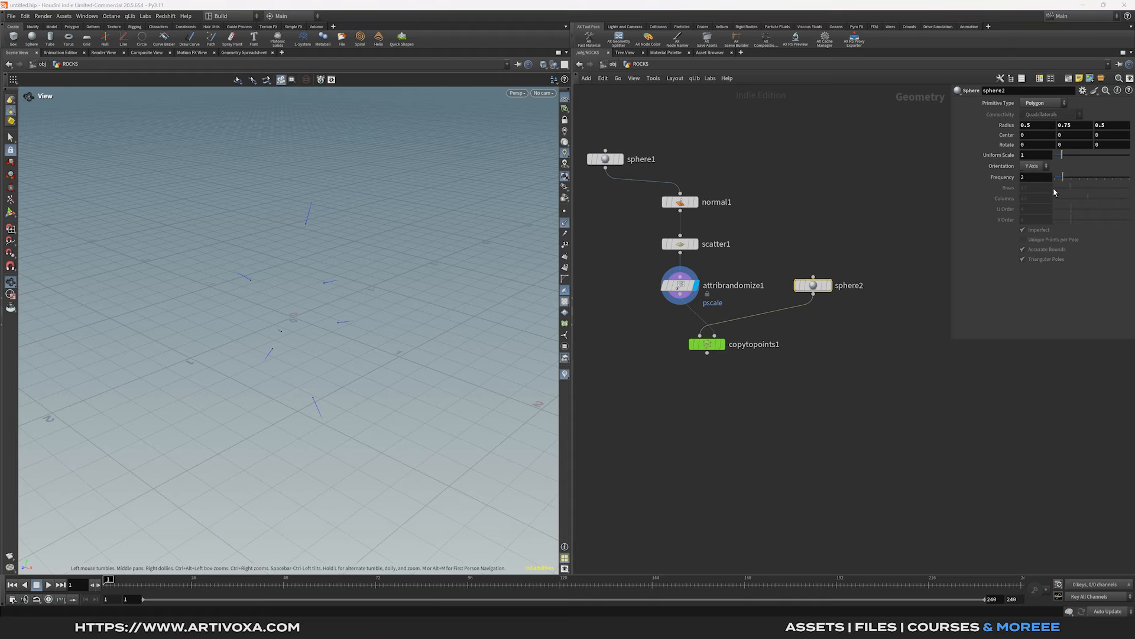
Step: Set the second sphere's frequency to 50 and its uniform scale to 0.9
{"action": "left_click", "coordinate": [1035, 178]}
{"action": "type", "text": "50"}
{"action": "key", "text": "Return"}
{"action": "left_click", "coordinate": [1034, 156]}
{"action": "type", "text": "0.9"}
{"action": "key", "text": "Return"}
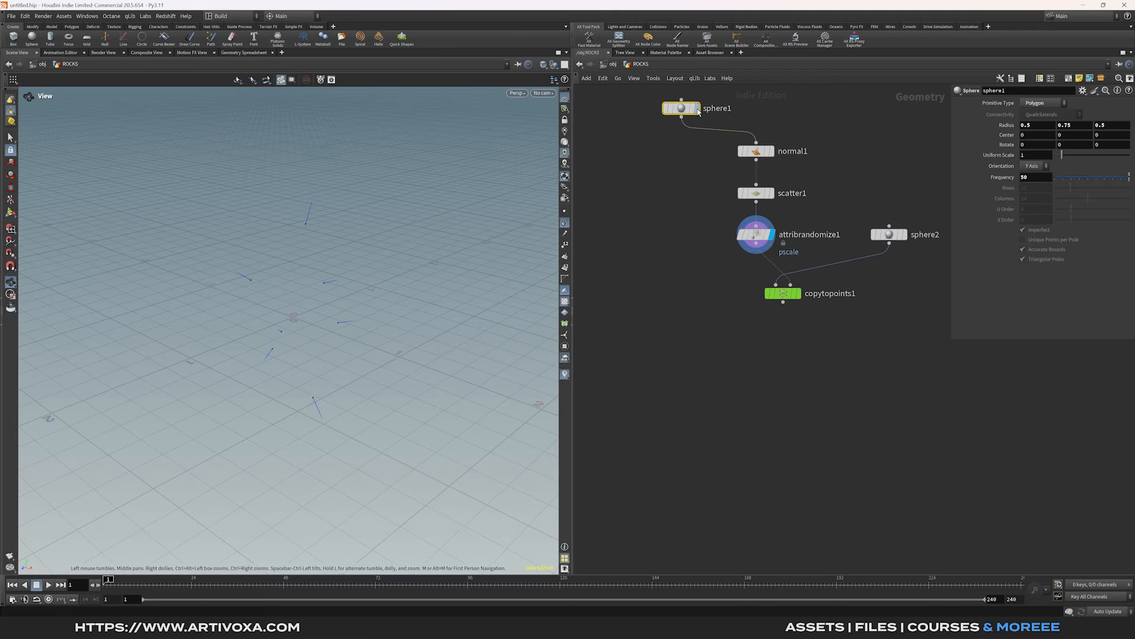
Step: Display the Copy to Points result and turn off the point normals in the viewport
{"action": "left_click", "coordinate": [701, 88]}
{"action": "left_click", "coordinate": [802, 273]}
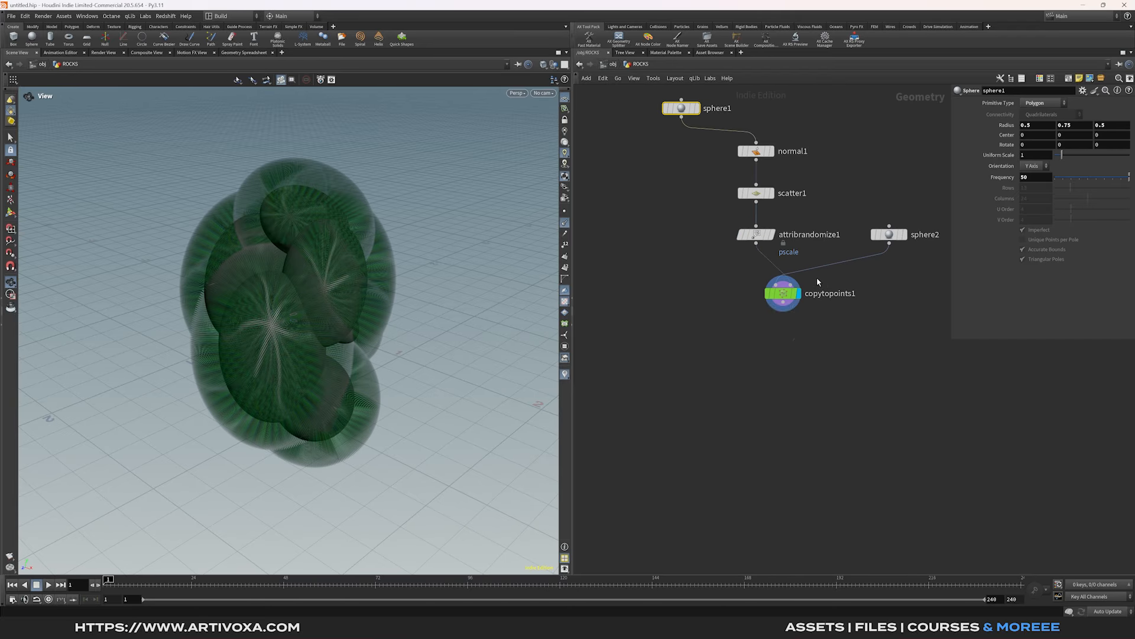
{"action": "left_click", "coordinate": [783, 293]}
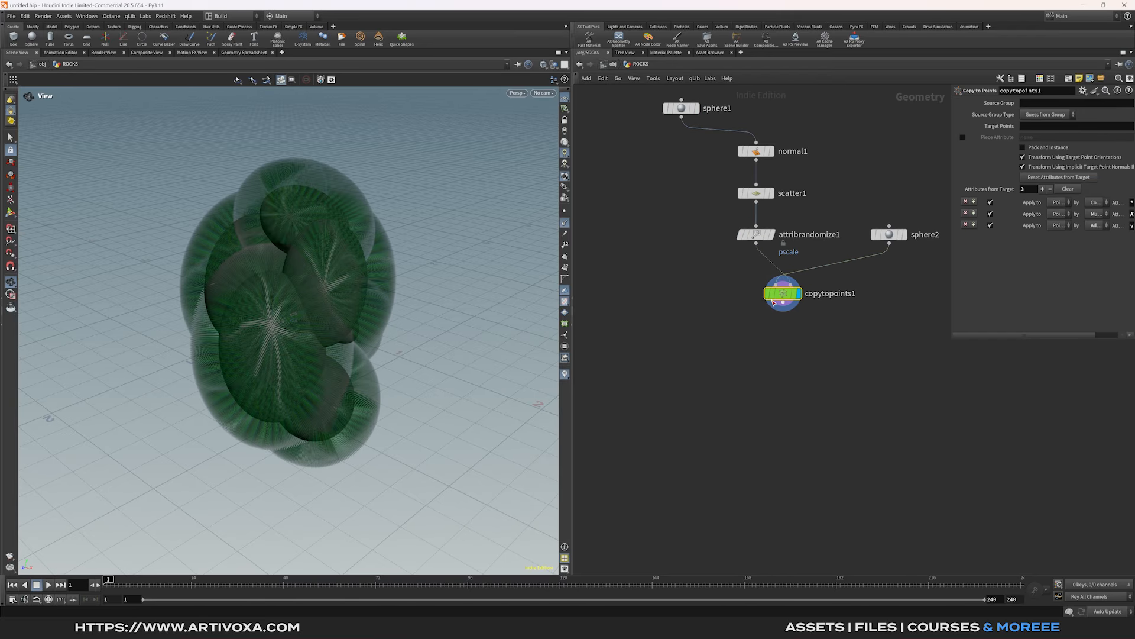
{"action": "left_click", "coordinate": [567, 224]}
Step: Add a Merge node, wire sphere1 and copytopoints1 into it, and display the merged geometry
{"action": "middle_click_drag", "start_coordinate": [730, 369], "coordinate": [753, 365]}
{"action": "key", "text": "Tab"}
{"action": "type", "text": "merge"}
{"action": "key", "text": "Return"}
{"action": "left_click", "coordinate": [710, 333]}
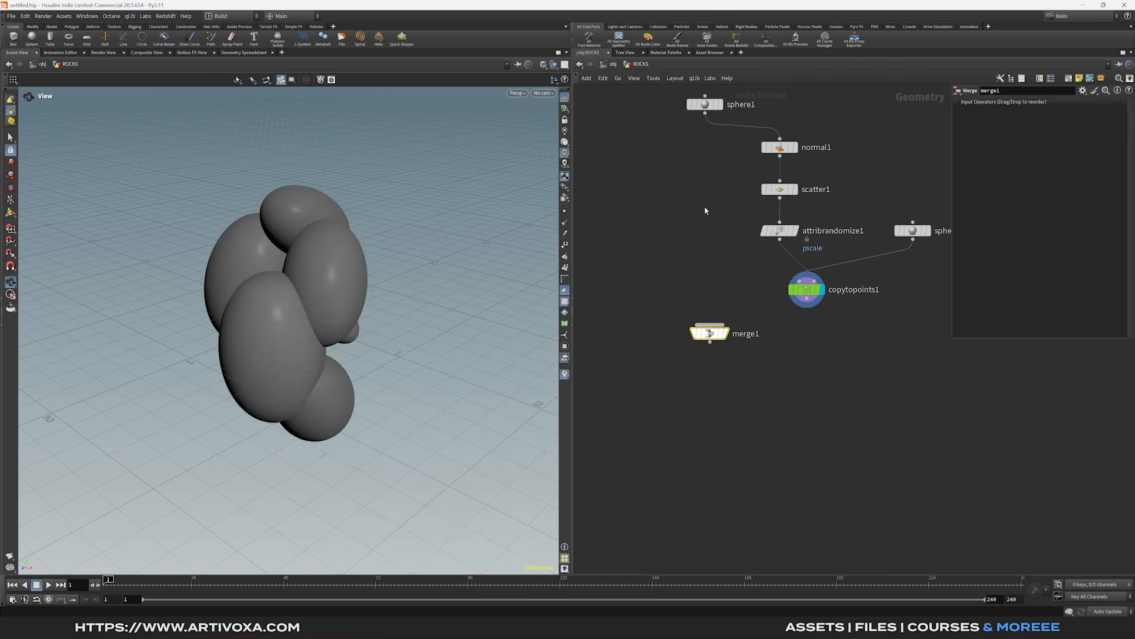
{"action": "left_click_drag", "start_coordinate": [705, 114], "coordinate": [709, 325]}
{"action": "left_click_drag", "start_coordinate": [806, 306], "coordinate": [713, 324]}
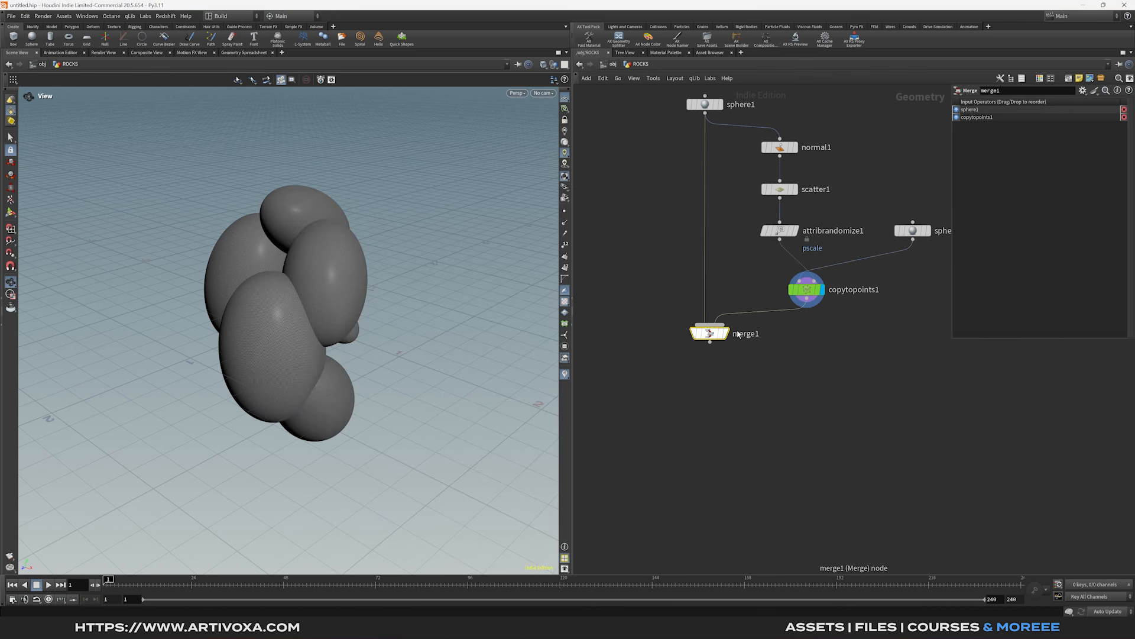
{"action": "left_click", "coordinate": [727, 335]}
Step: Append a VDB from Polygons node below the merge, display it, and set its voxel size to 0.025
{"action": "mouse_move", "coordinate": [431, 330]}
{"action": "left_mouse_down"}
{"action": "mouse_move", "coordinate": [421, 357]}
{"action": "mouse_move", "coordinate": [303, 278]}
{"action": "mouse_move", "coordinate": [289, 286]}
{"action": "mouse_move", "coordinate": [405, 281]}
{"action": "mouse_move", "coordinate": [266, 306]}
{"action": "mouse_move", "coordinate": [413, 314]}
{"action": "mouse_move", "coordinate": [413, 327]}
{"action": "left_mouse_up"}
{"action": "left_click_drag", "start_coordinate": [711, 353], "coordinate": [717, 361]}
{"action": "type", "text": "vdbfpo"}
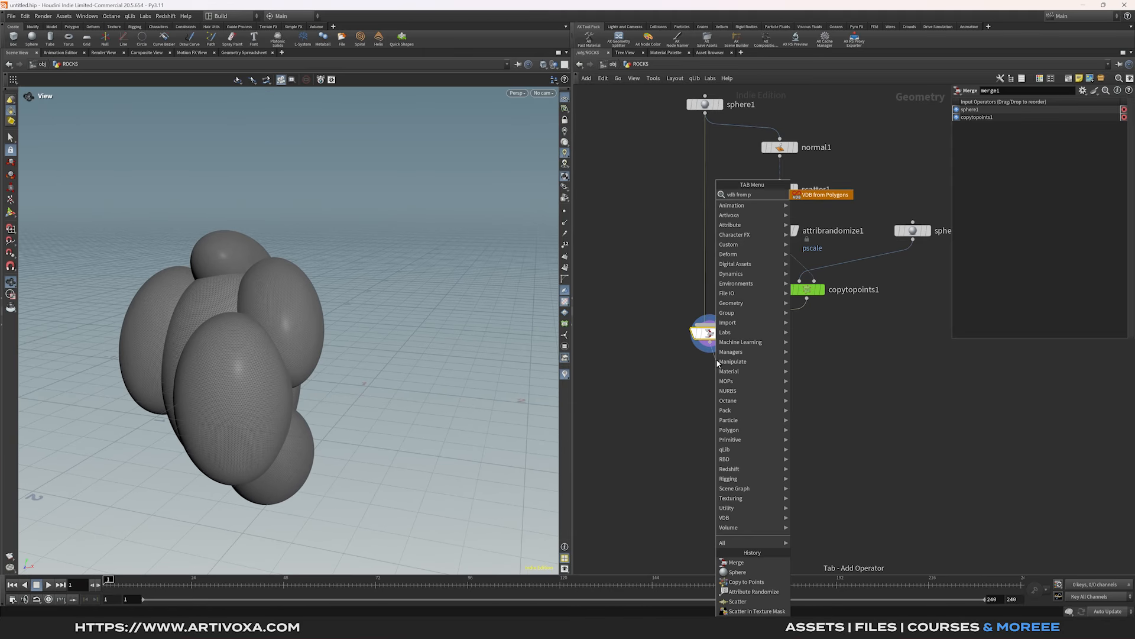
{"action": "key", "text": "Return"}
{"action": "left_click", "coordinate": [711, 368]}
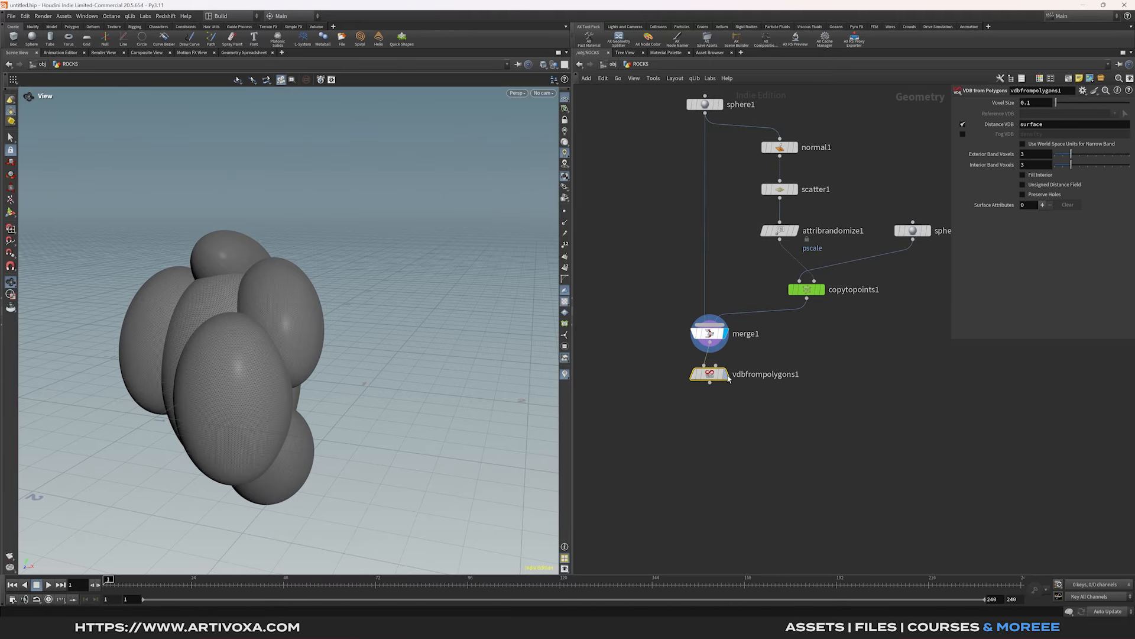
{"action": "left_click", "coordinate": [726, 371]}
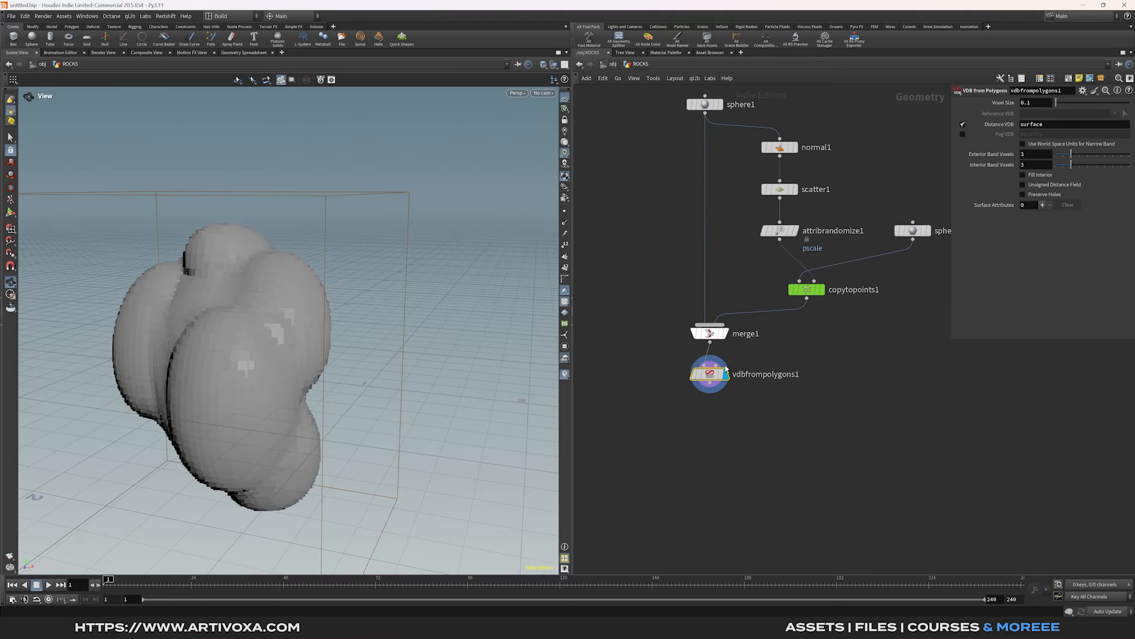
{"action": "double_click", "coordinate": [1038, 103]}
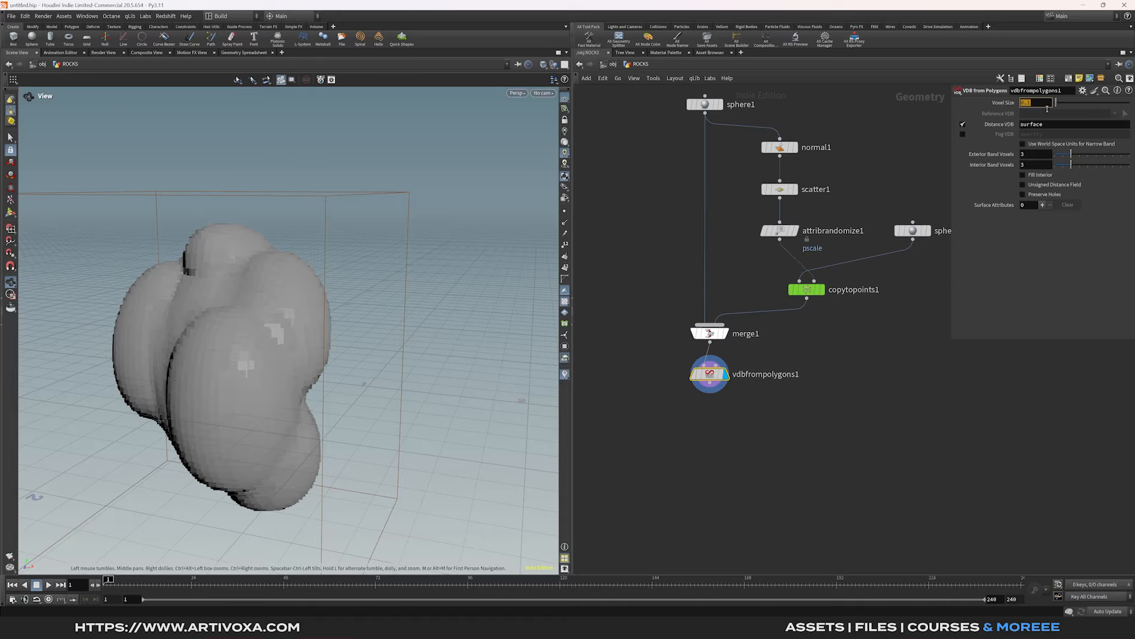
{"action": "type", "text": "0.025"}
{"action": "key", "text": "Return"}
Step: Append a VDB Smooth SDF node below vdbfrompolygons1 and display it
{"action": "key", "text": "Tab"}
{"action": "type", "text": "vdb smooth"}
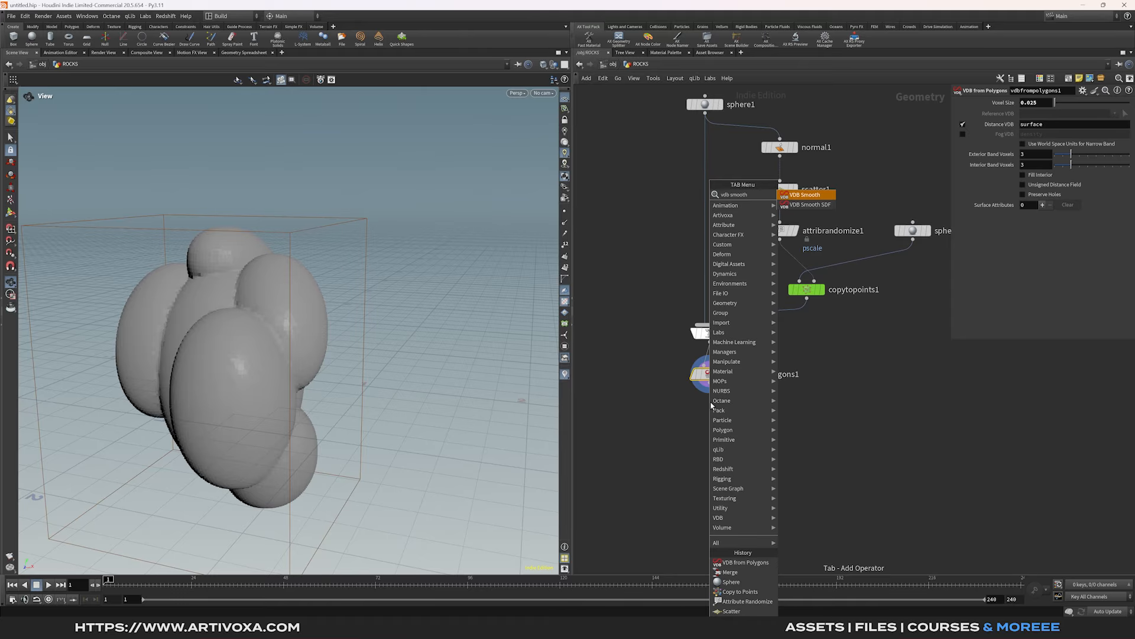
{"action": "key", "text": "Down"}
{"action": "key", "text": "Return"}
{"action": "left_click", "coordinate": [710, 410]}
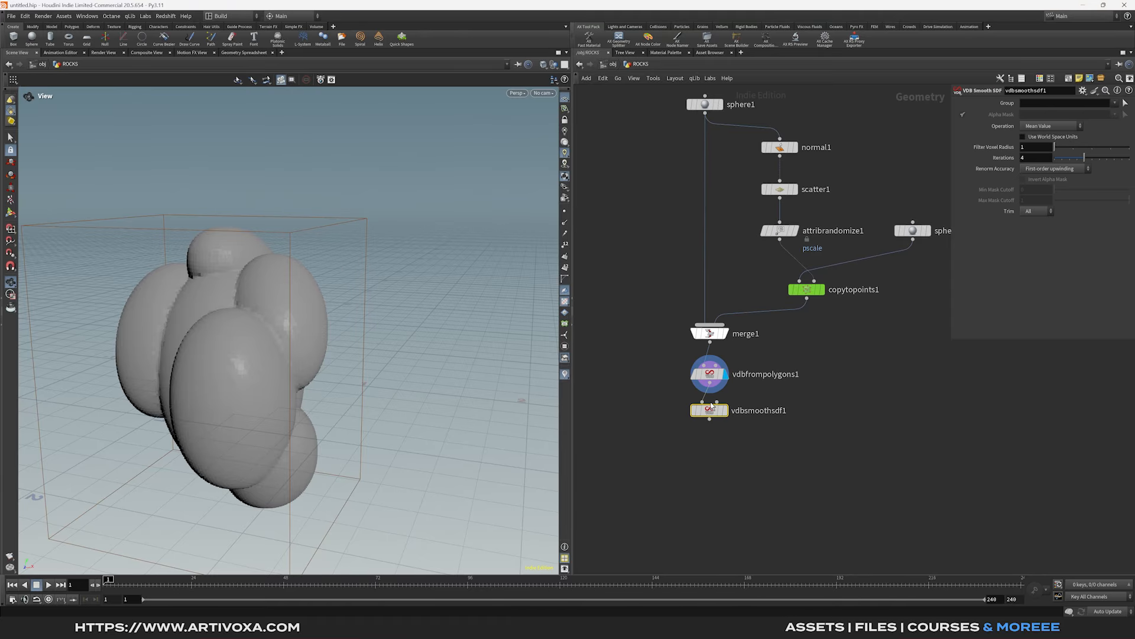
{"action": "left_click", "coordinate": [728, 411]}
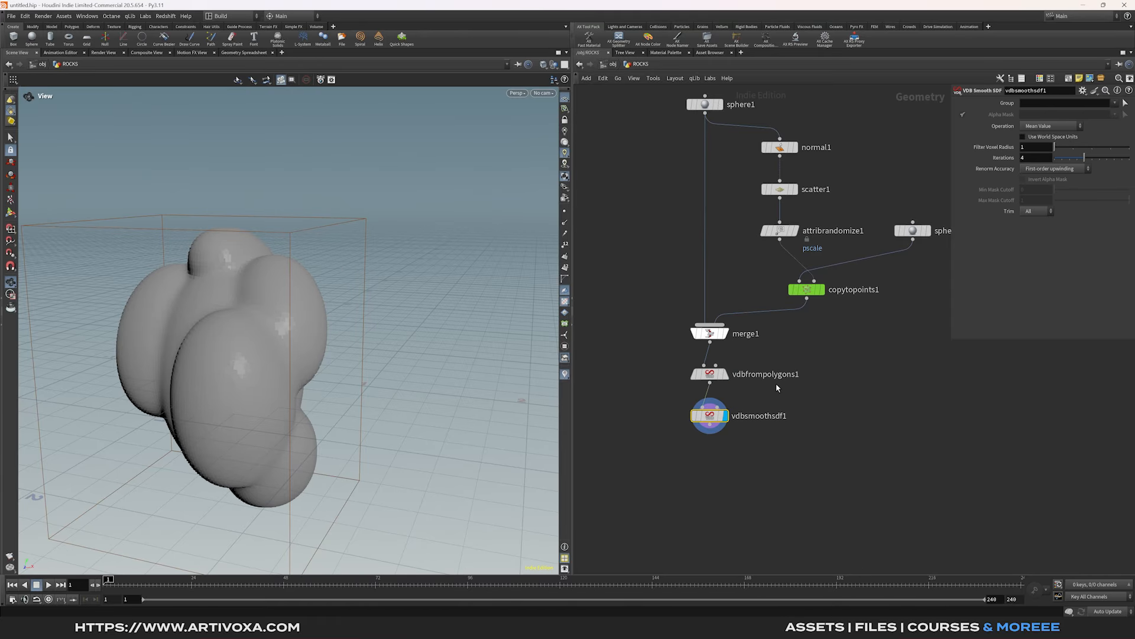
Step: Append a displayed Convert VDB node below the smoothing node and set it to convert to Polygons
{"action": "middle_click_drag", "start_coordinate": [669, 380], "coordinate": [672, 302]}
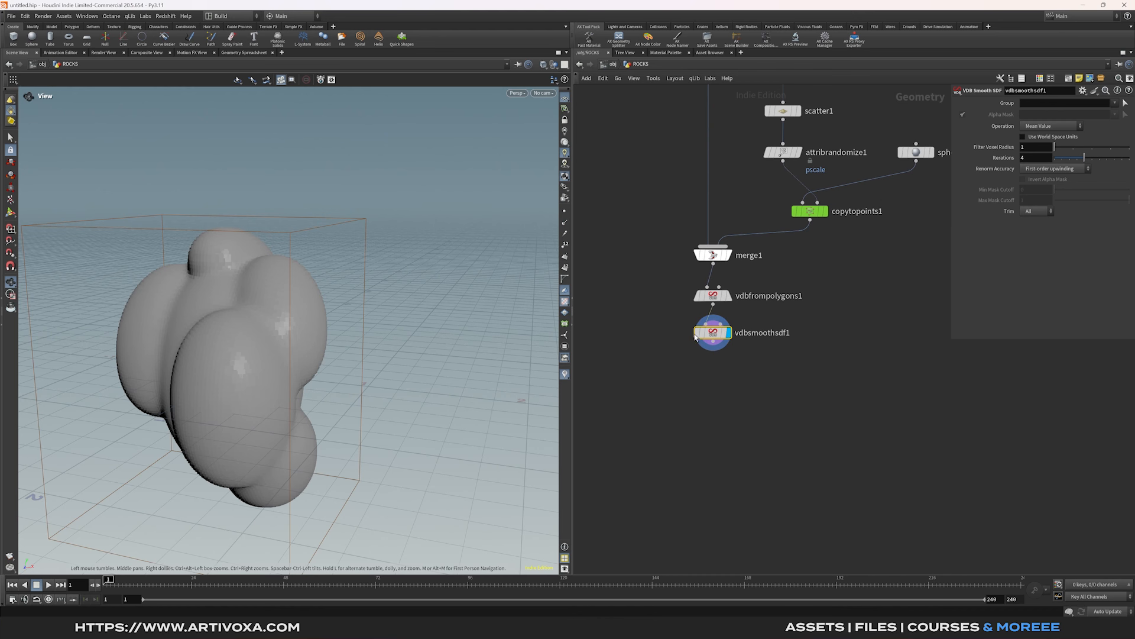
{"action": "key", "text": "Tab"}
{"action": "type", "text": "convert vdb"}
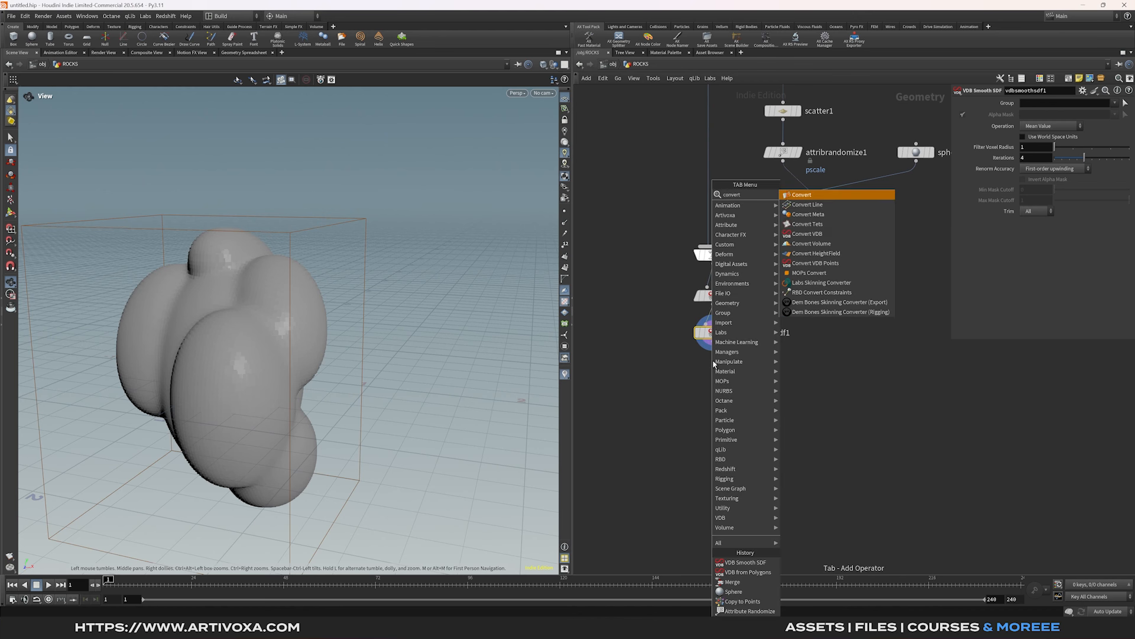
{"action": "key", "text": "Return"}
{"action": "left_click", "coordinate": [715, 371]}
{"action": "left_click_drag", "start_coordinate": [717, 374], "coordinate": [722, 379]}
{"action": "left_click_drag", "start_coordinate": [764, 359], "coordinate": [656, 398]}
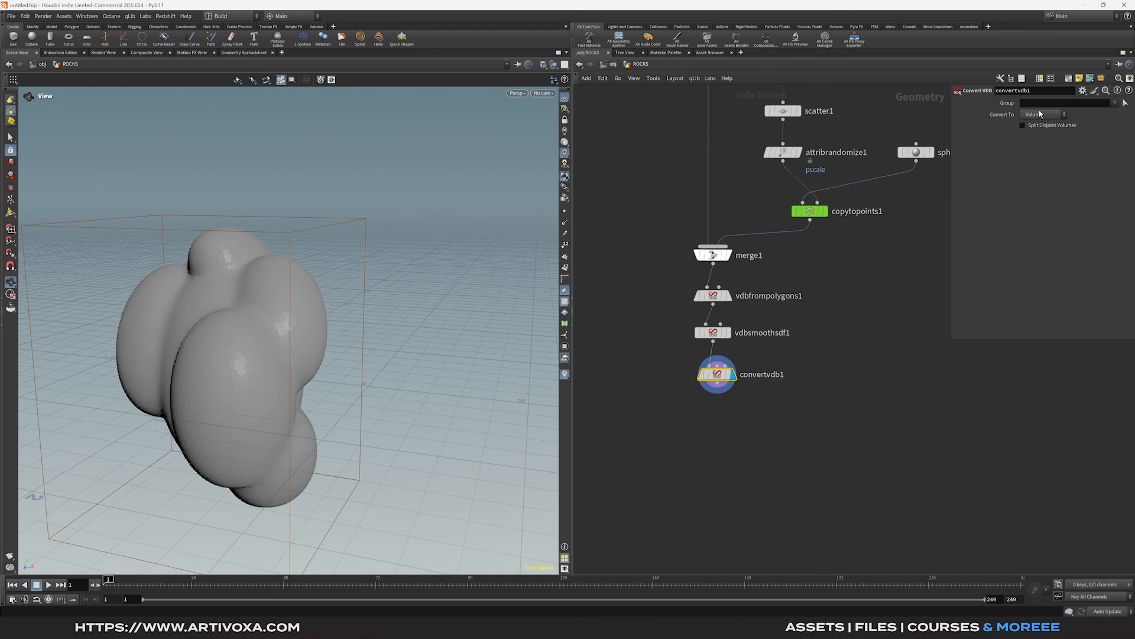
{"action": "left_click", "coordinate": [1040, 114]}
{"action": "left_click", "coordinate": [1041, 139]}
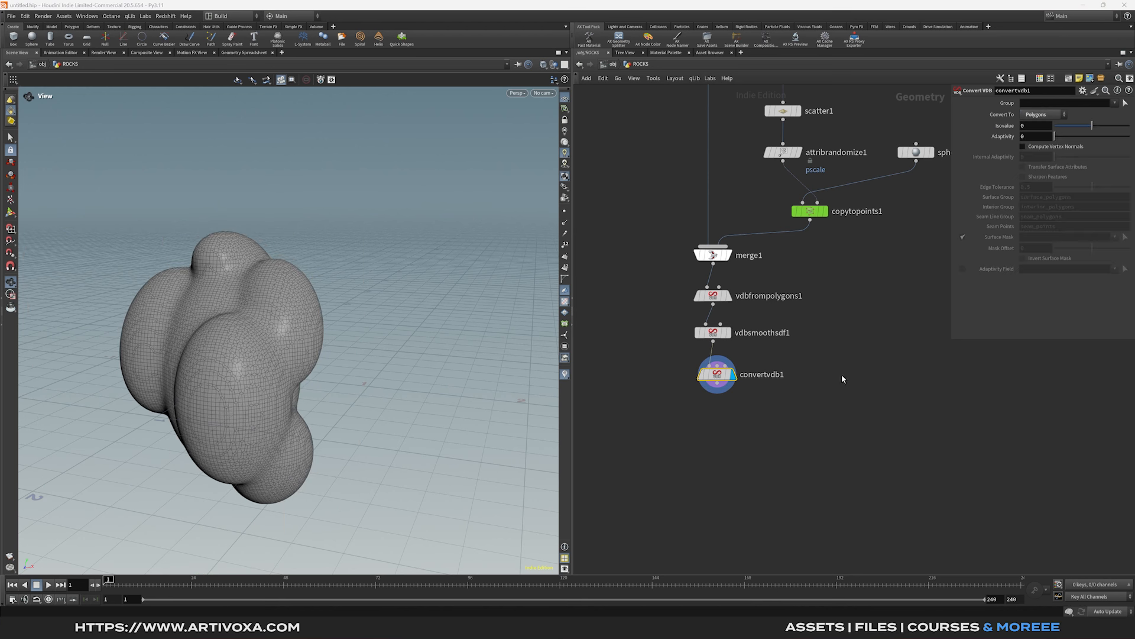
Step: Append a second VDB from Polygons node below convertvdb1, outputting a density Fog VDB instead of the Distance VDB
{"action": "left_click_drag", "start_coordinate": [282, 358], "coordinate": [325, 335]}
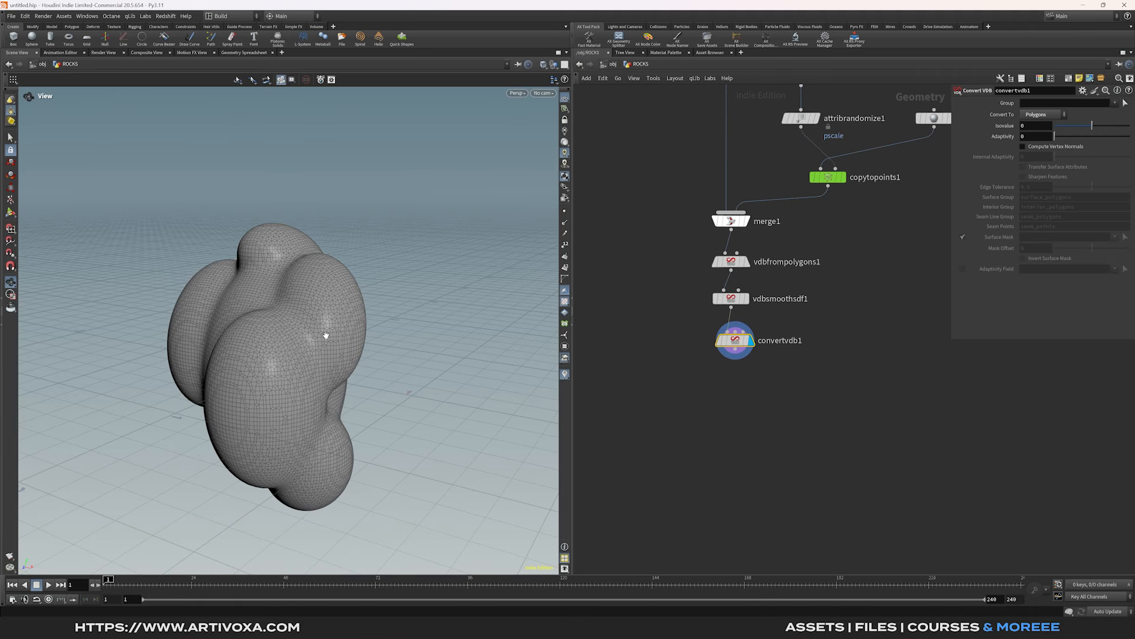
{"action": "left_click_drag", "start_coordinate": [324, 324], "coordinate": [342, 296]}
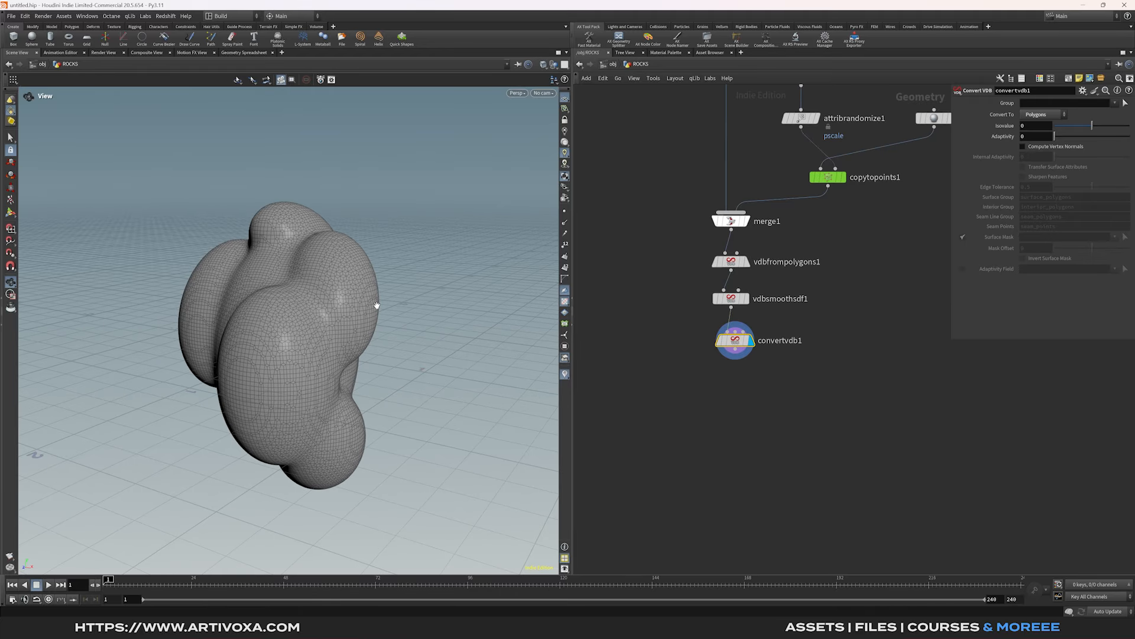
{"action": "key", "text": "Tab"}
{"action": "type", "text": "vdb from"}
{"action": "key", "text": "Down"}
{"action": "key", "text": "Return"}
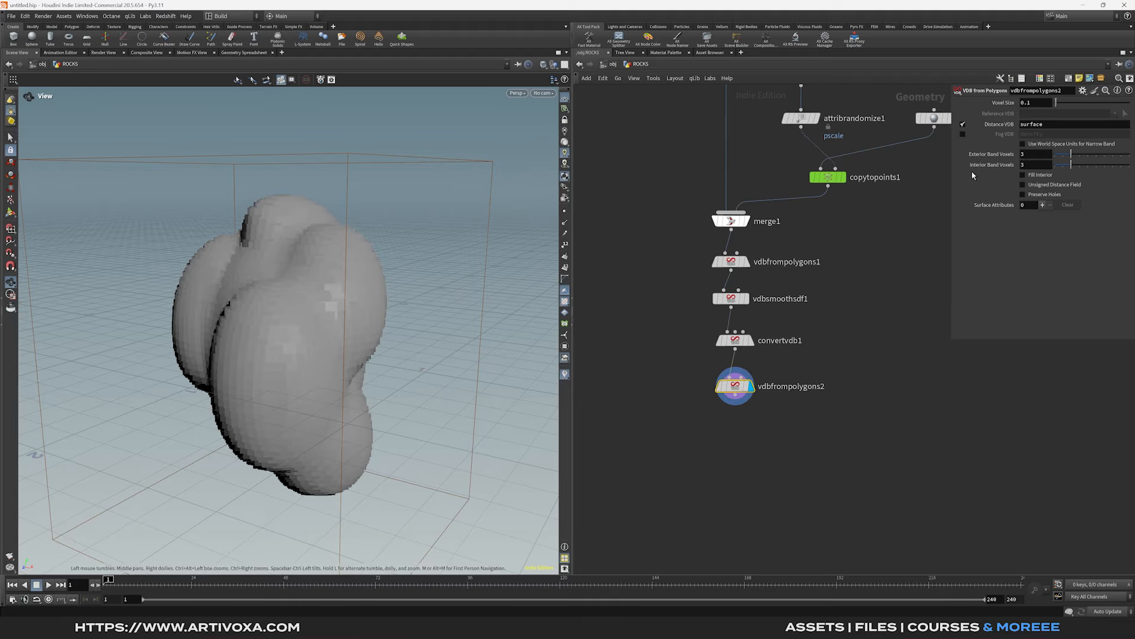
{"action": "left_click", "coordinate": [963, 126]}
{"action": "left_click", "coordinate": [962, 135]}
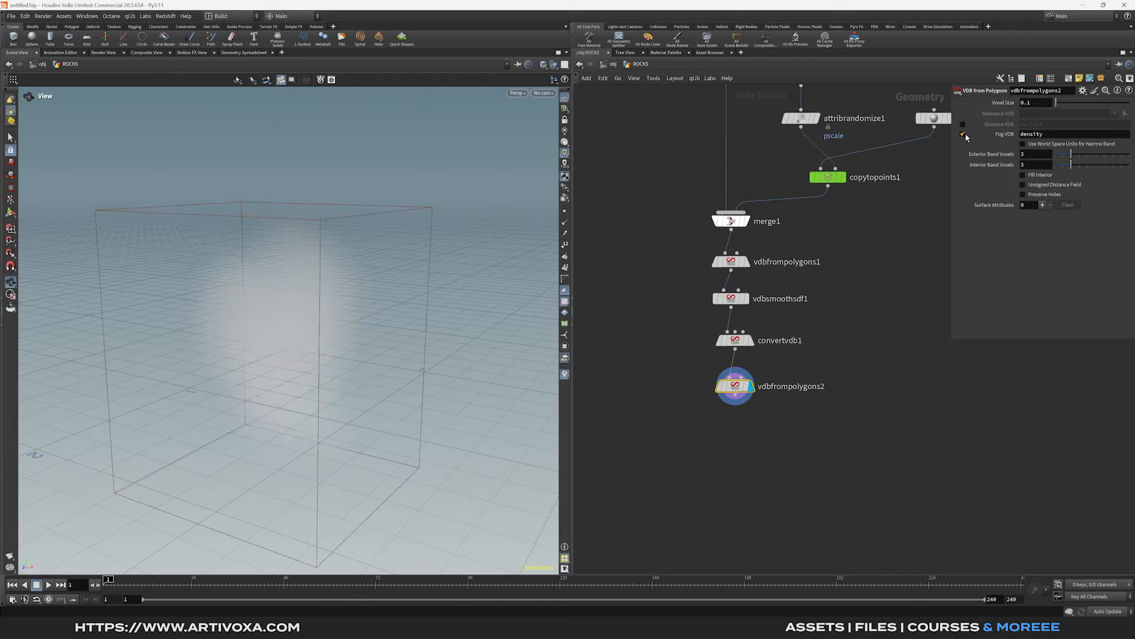
Step: Set the voxel size of the fog VDB node to 0.01
{"action": "left_click", "coordinate": [1041, 103]}
{"action": "type", "text": "0.01"}
{"action": "key", "text": "Return"}
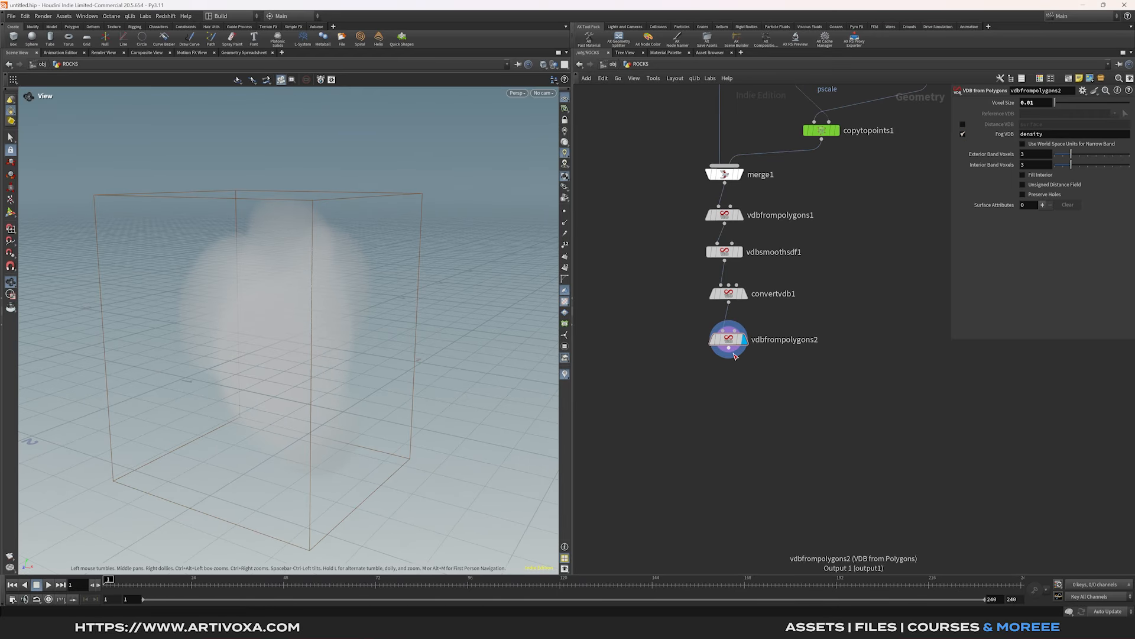
Step: Append a displayed Volume VOP below vdbfrompolygons2, enter it, and move its output node farther from the global inputs node
{"action": "key", "text": "Tab"}
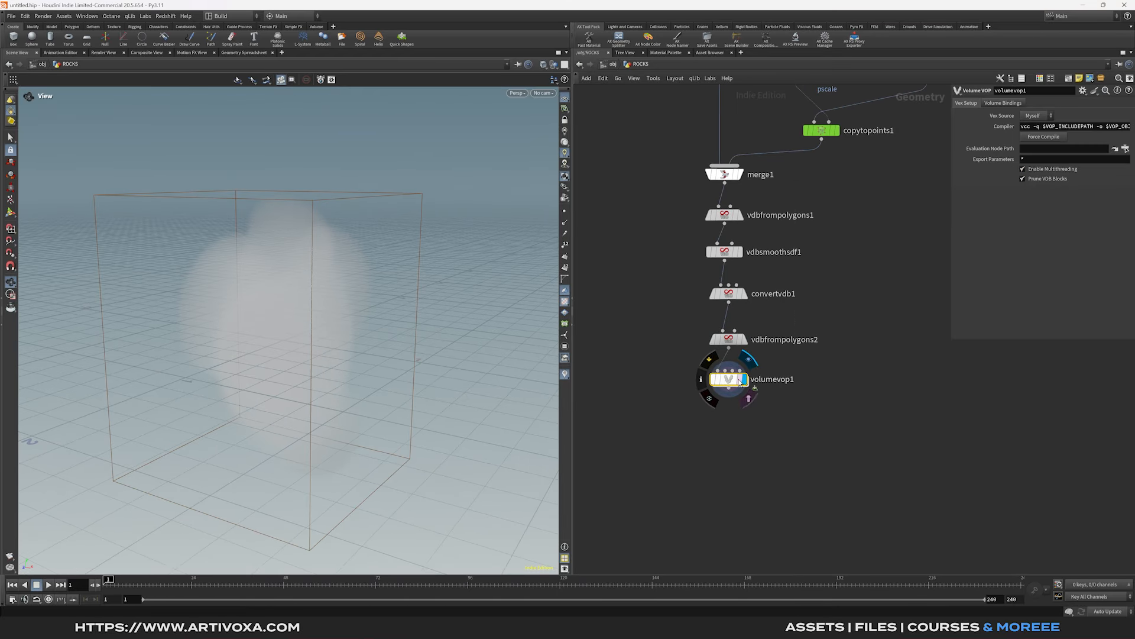
{"action": "double_click", "coordinate": [713, 375]}
{"action": "left_click_drag", "start_coordinate": [805, 198], "coordinate": [841, 218]}
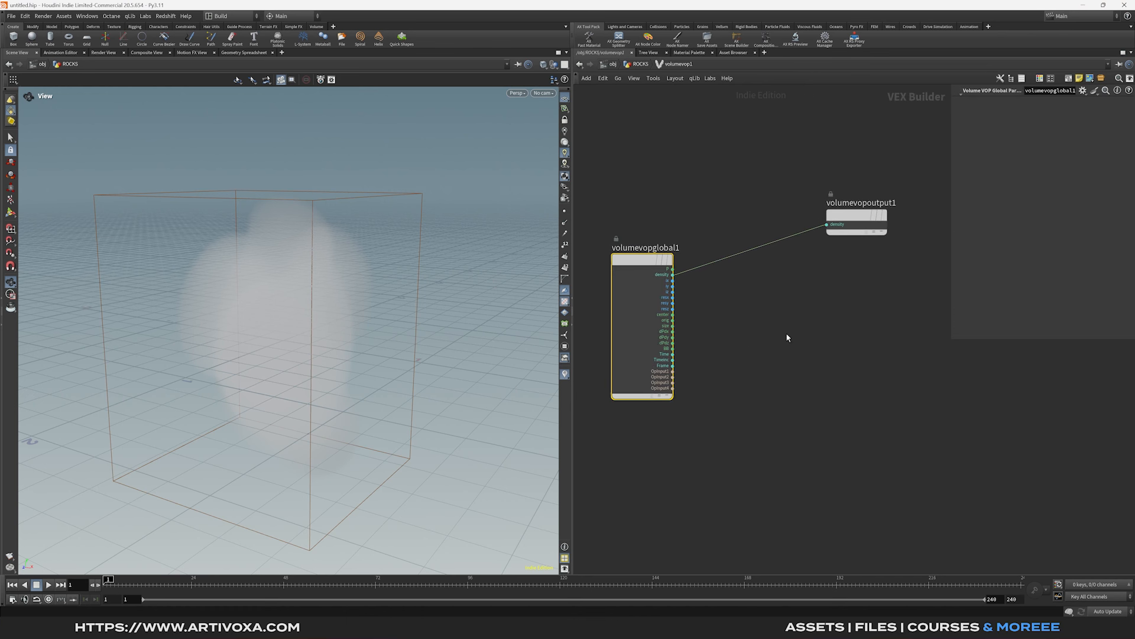
Step: Add an Add node inside volumevop1 and wire the global P output into its first input
{"action": "middle_click_drag", "start_coordinate": [786, 332], "coordinate": [789, 316]}
{"action": "key", "text": "Tab"}
{"action": "type", "text": "add"}
{"action": "key", "text": "Return"}
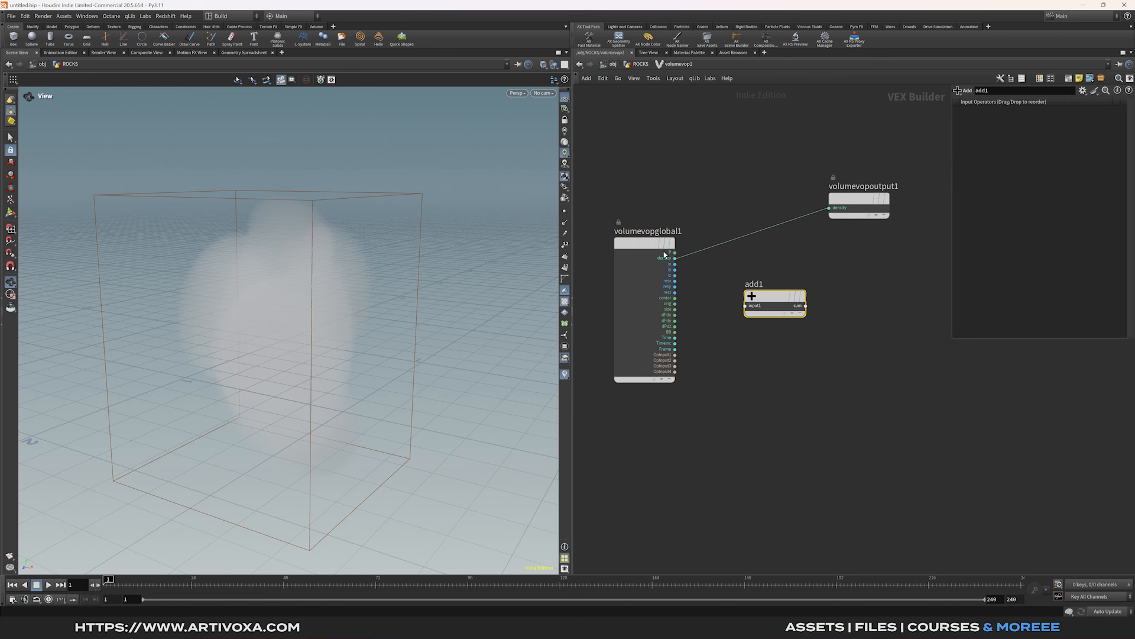
{"action": "left_click_drag", "start_coordinate": [675, 258], "coordinate": [811, 294]}
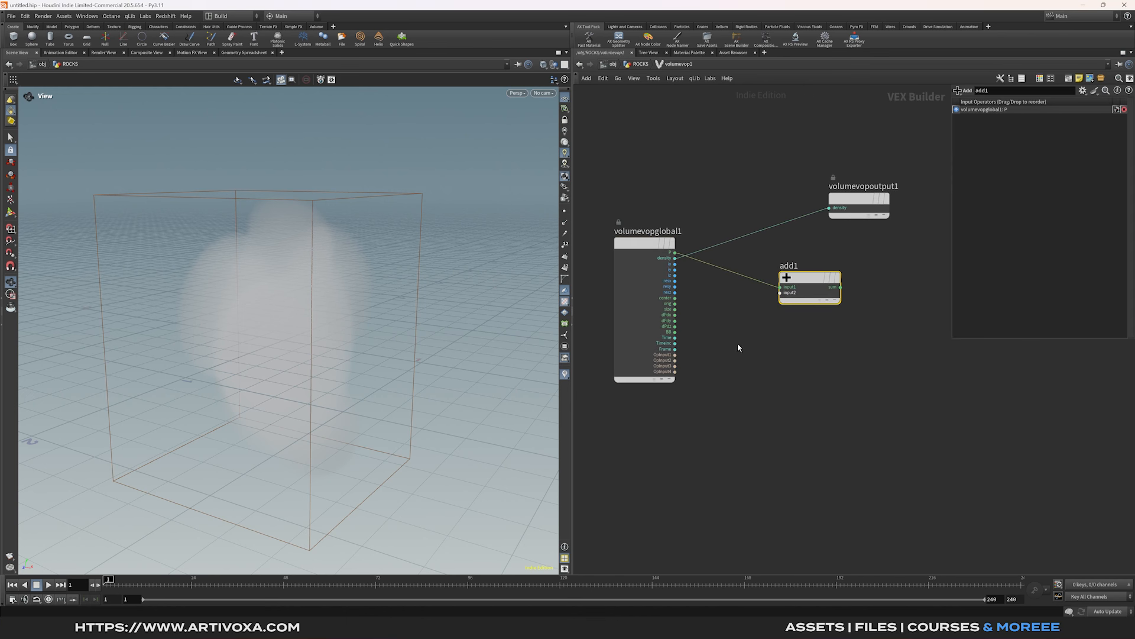
Step: Add a Curl Noise node fed by global P, wire its noise into add1, and connect add1's sum to the output density
{"action": "key", "text": "Tab"}
{"action": "type", "text": "cur"}
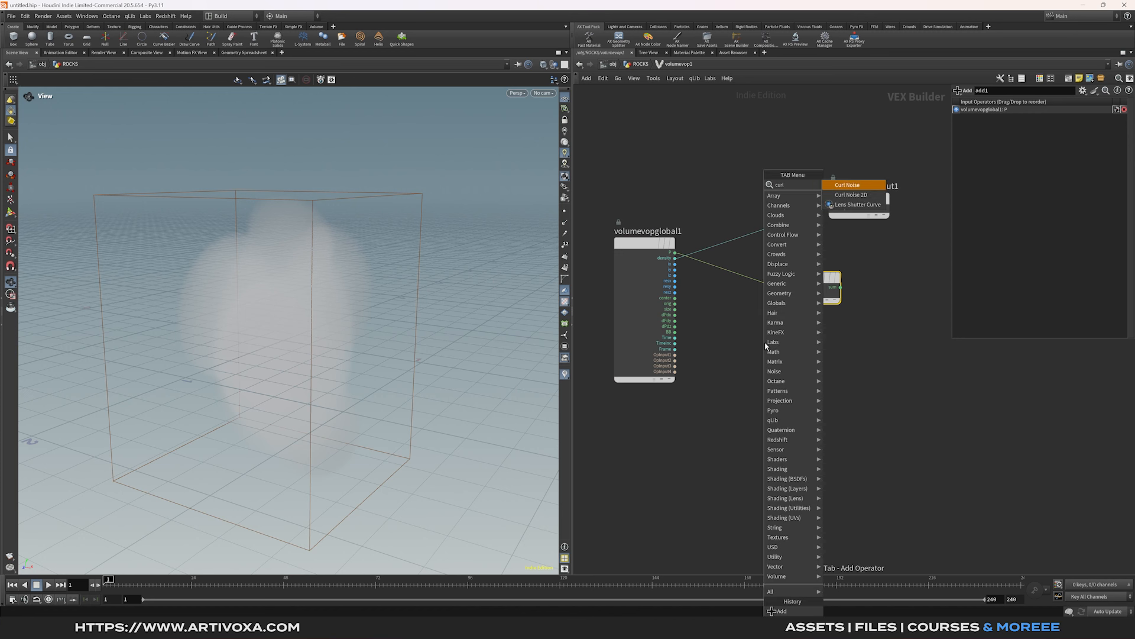
{"action": "key", "text": "Return"}
{"action": "left_click", "coordinate": [765, 342]}
{"action": "left_click_drag", "start_coordinate": [675, 252], "coordinate": [830, 208]}
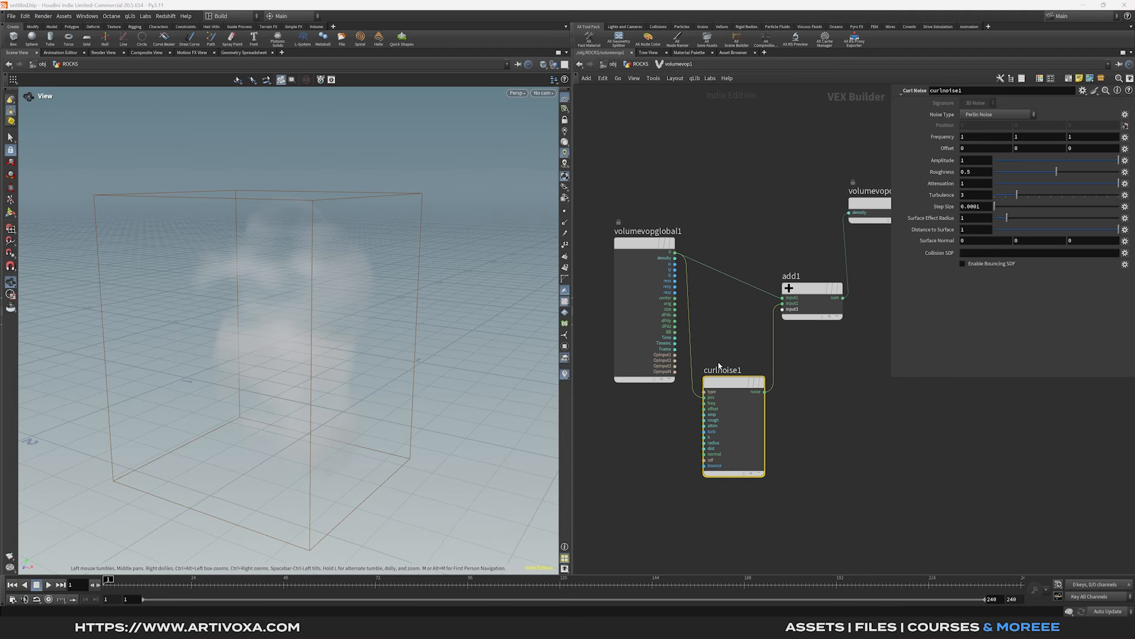
Step: Set curlnoise1's frequency to 0.6, offset to 2 on all axes and roughness to 1, and return to the ROCKS network
{"action": "left_click_drag", "start_coordinate": [736, 382], "coordinate": [728, 379]}
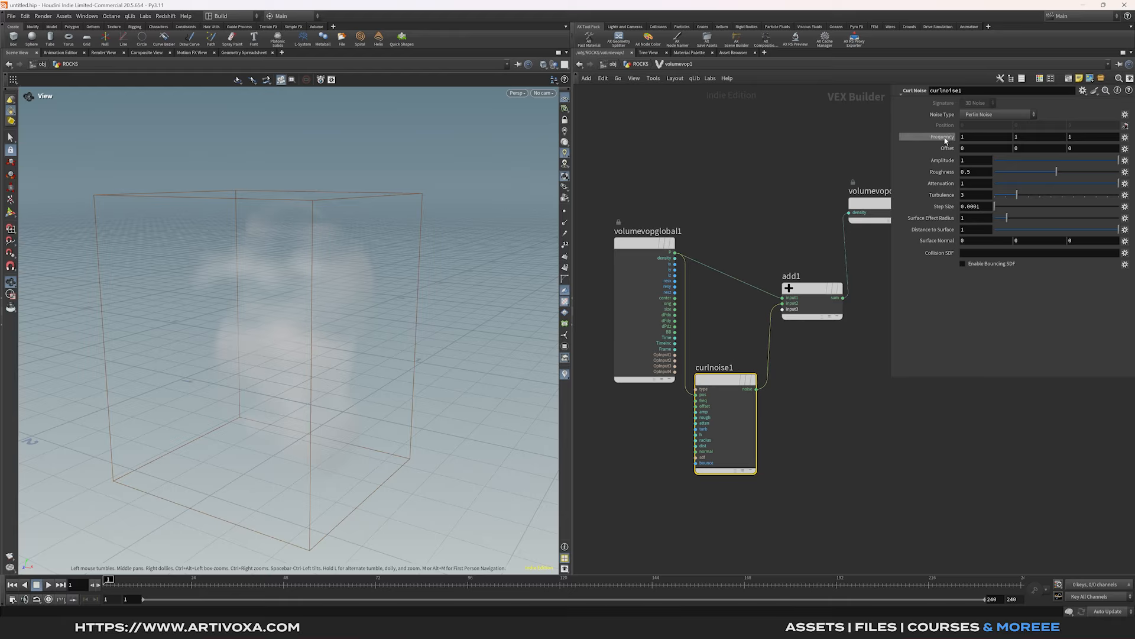
{"action": "mouse_move", "coordinate": [946, 140]}
{"action": "middle_mouse_down"}
{"action": "mouse_move", "coordinate": [915, 140]}
{"action": "mouse_move", "coordinate": [962, 133]}
{"action": "middle_mouse_up"}
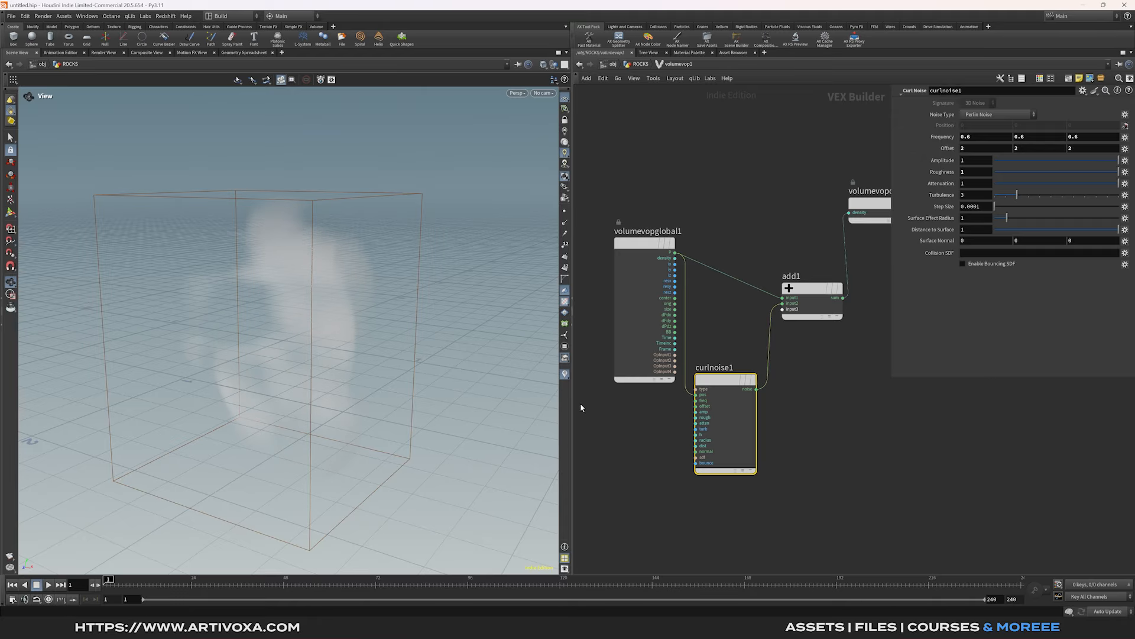
{"action": "key", "text": "u"}
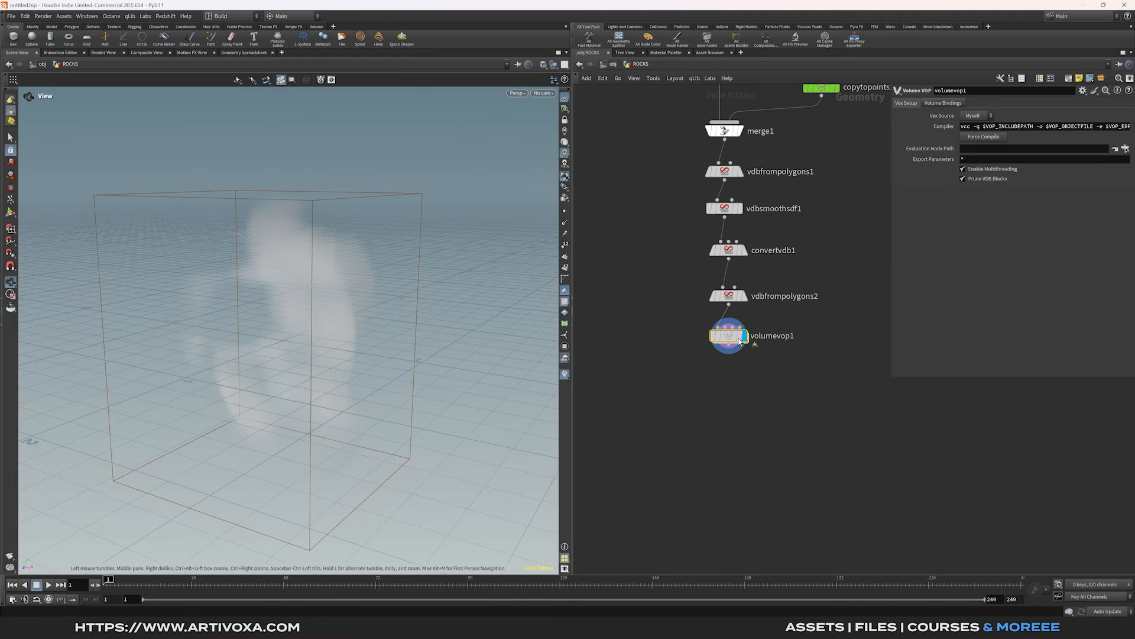
Step: Duplicate volumevop1 and place the displayed copy directly below it, wired to its output
{"action": "mouse_move", "coordinate": [733, 339]}
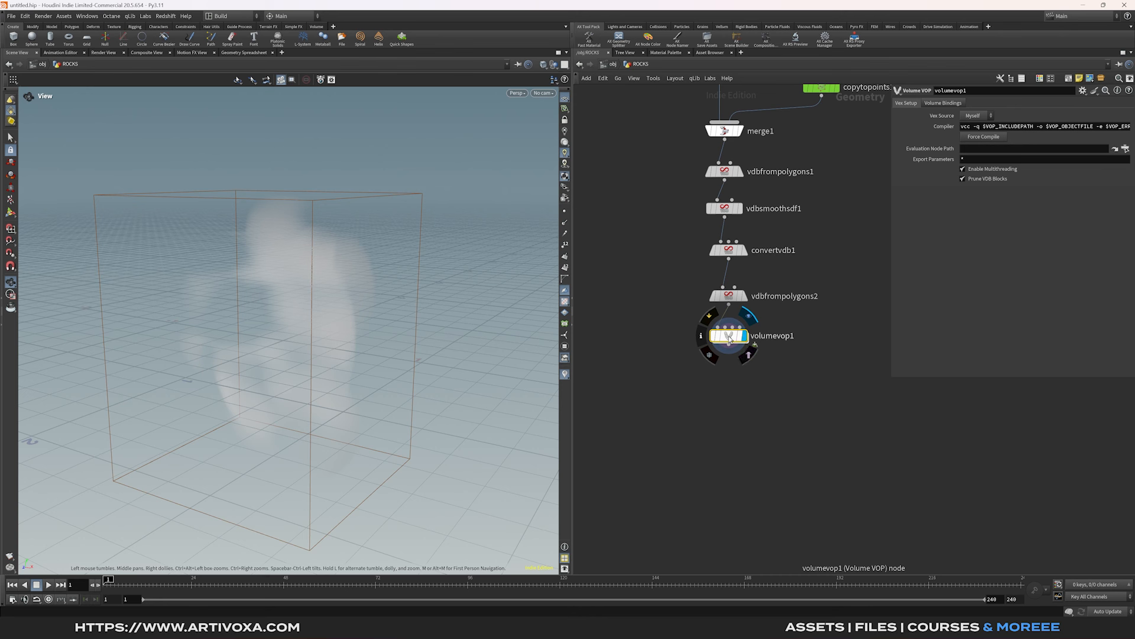
{"action": "left_click_drag", "start_coordinate": [729, 337], "coordinate": [703, 395], "text": "alt"}
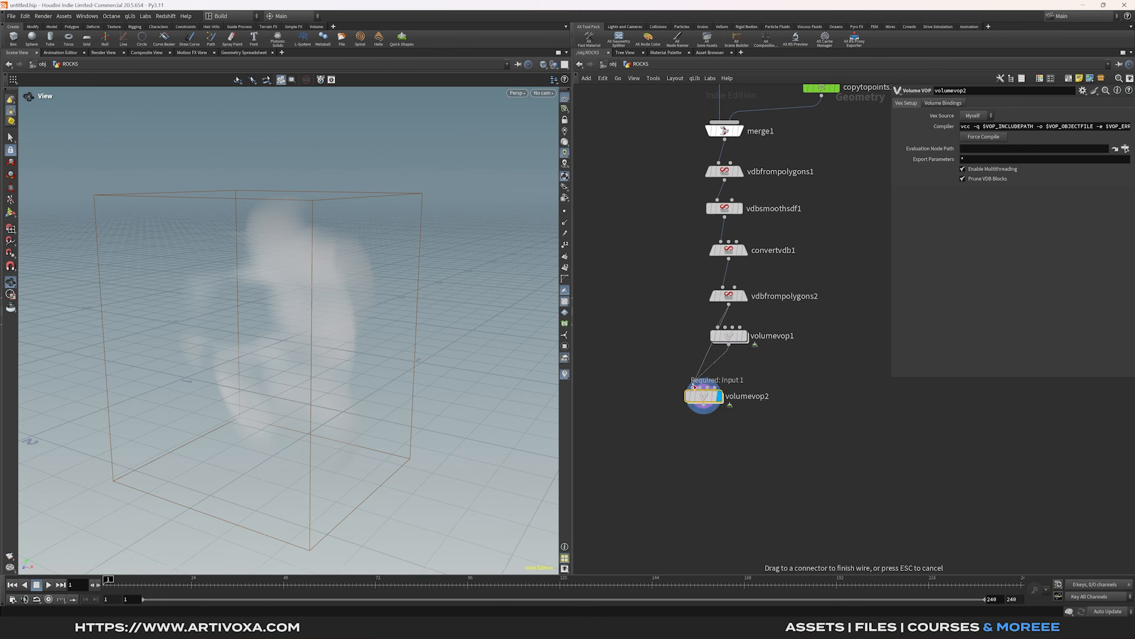
{"action": "left_click_drag", "start_coordinate": [704, 396], "coordinate": [729, 381]}
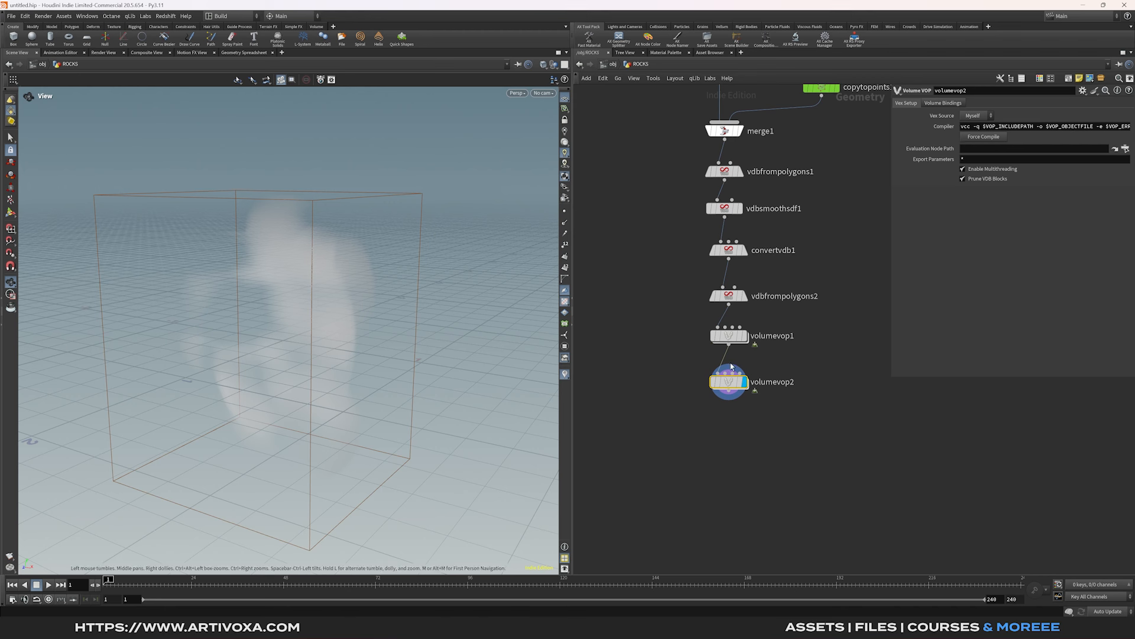
Step: Enter volumevop2 and change its curl noise type to Simplex Noise
{"action": "double_click", "coordinate": [729, 382]}
{"action": "middle_click_drag", "start_coordinate": [728, 416], "coordinate": [654, 416]}
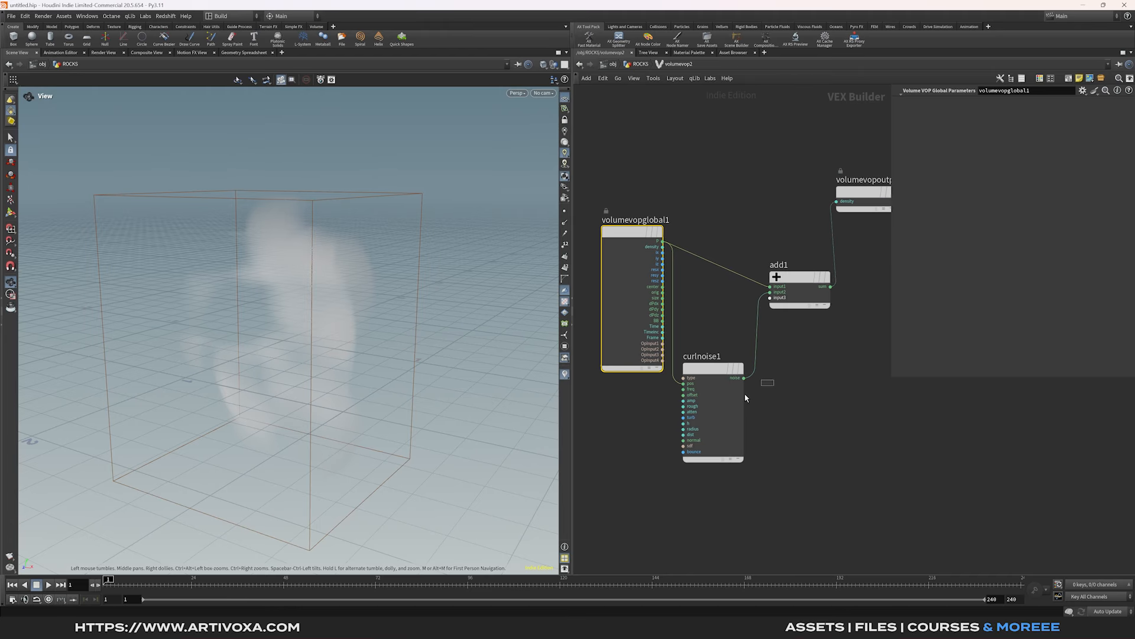
{"action": "left_click", "coordinate": [704, 405]}
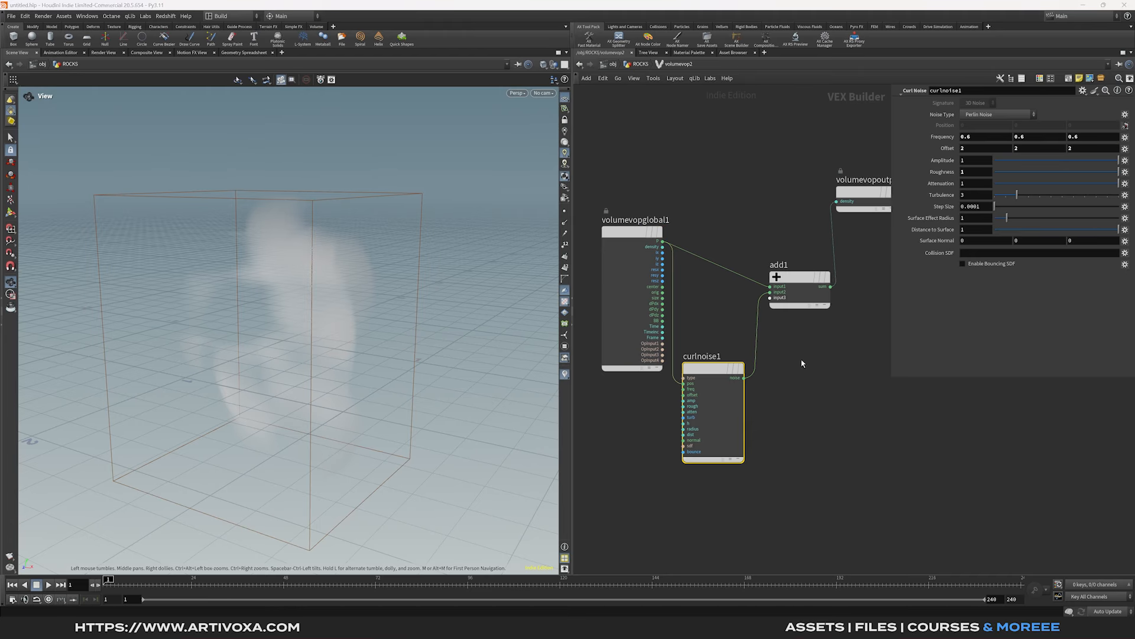
{"action": "left_click", "coordinate": [976, 116]}
{"action": "left_click", "coordinate": [986, 159]}
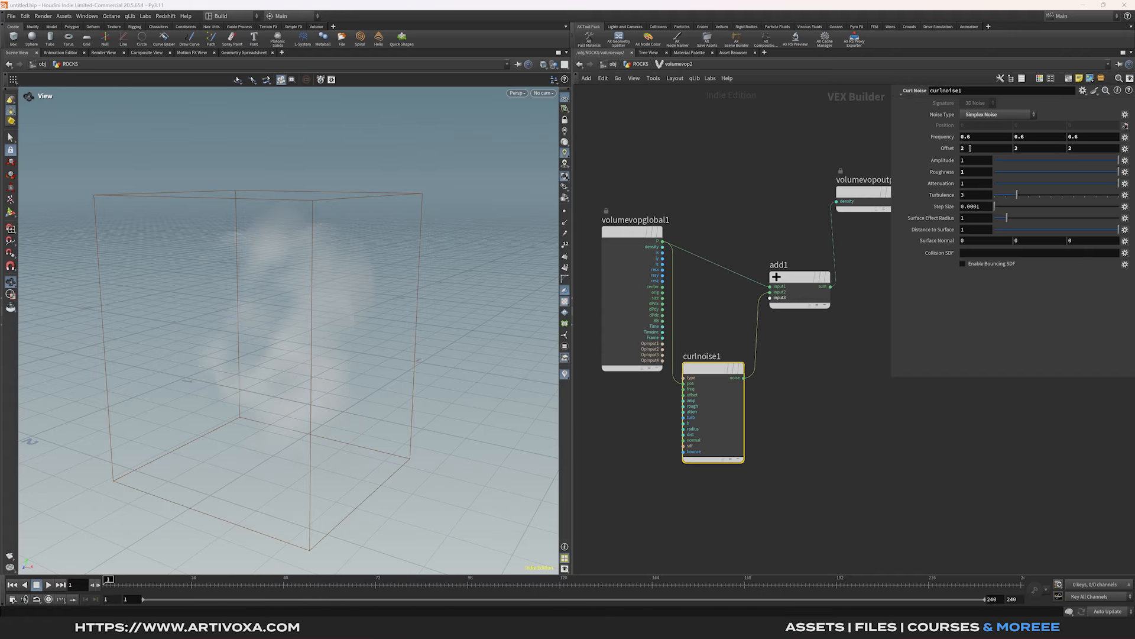
Step: Set volumevop2's curl noise frequency to 1.5, offset to 2.1 on all axes, roughness to 0.75 and amplitude to 0.5
{"action": "middle_click_drag", "start_coordinate": [946, 139], "coordinate": [972, 156]}
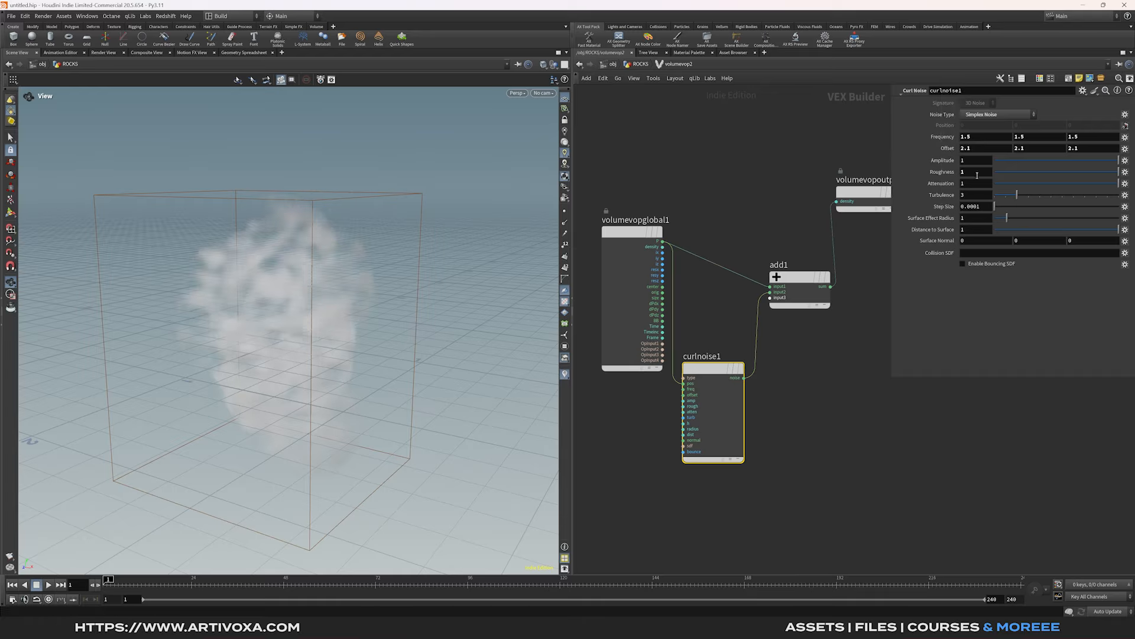
{"action": "left_click", "coordinate": [977, 173]}
{"action": "type", "text": "0.75"}
{"action": "key", "text": "Return"}
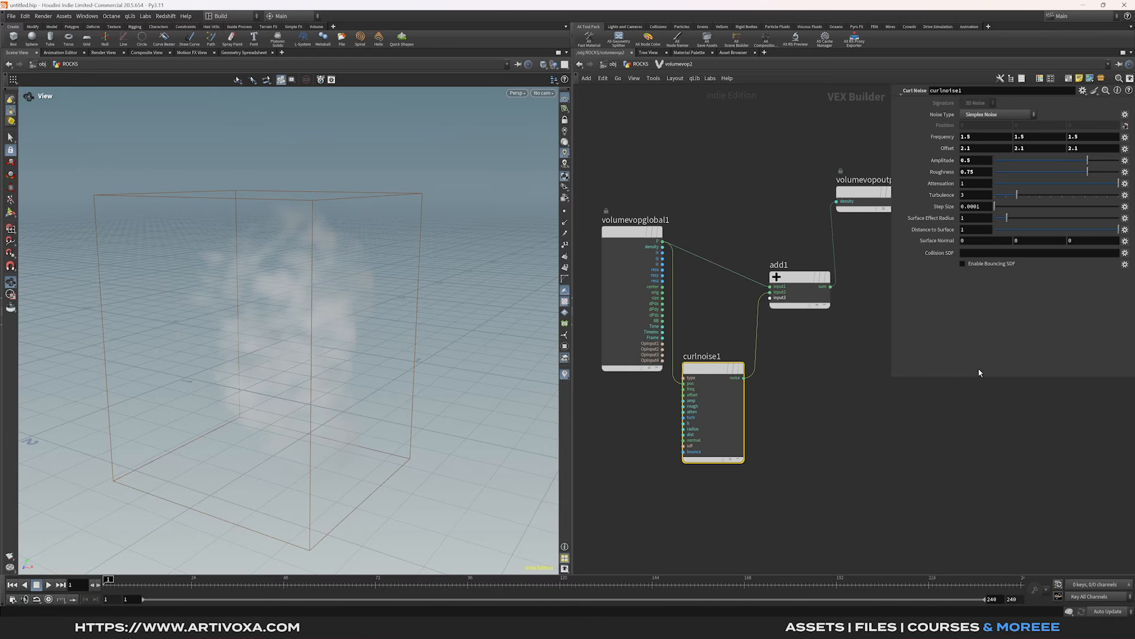
Step: Return to the ROCKS network and append a displayed Convert VDB node below volumevop2
{"action": "key", "text": "u"}
{"action": "middle_click_drag", "start_coordinate": [691, 348], "coordinate": [689, 308]}
{"action": "left_click_drag", "start_coordinate": [725, 315], "coordinate": [725, 311]}
{"action": "middle_click_drag", "start_coordinate": [736, 362], "coordinate": [740, 345]}
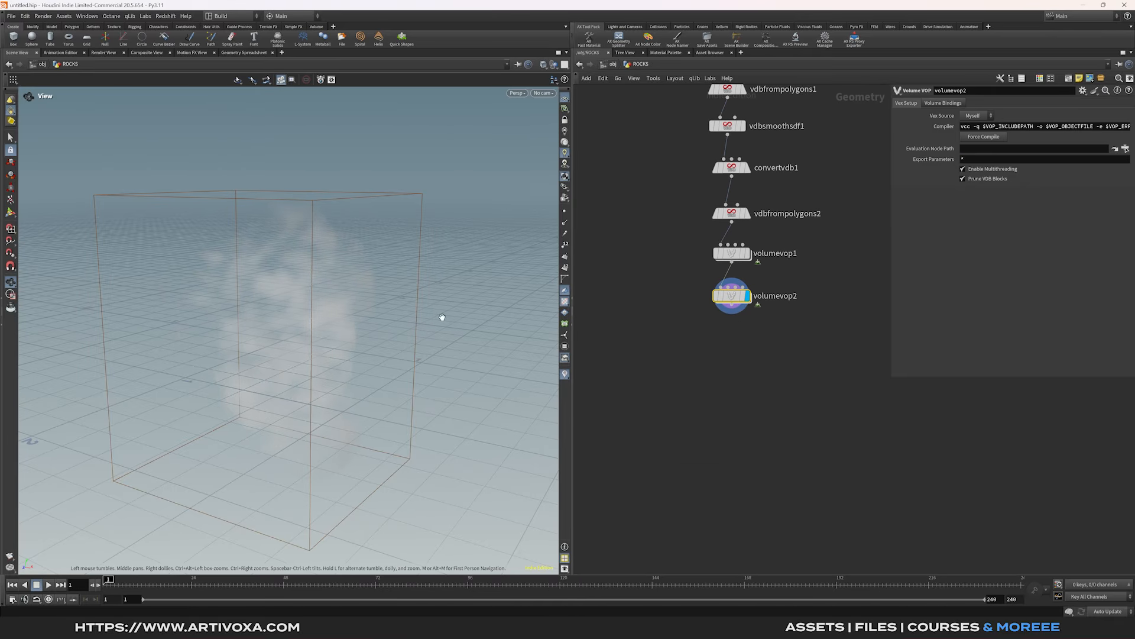
{"action": "left_click", "coordinate": [737, 313]}
{"action": "key", "text": "Tab"}
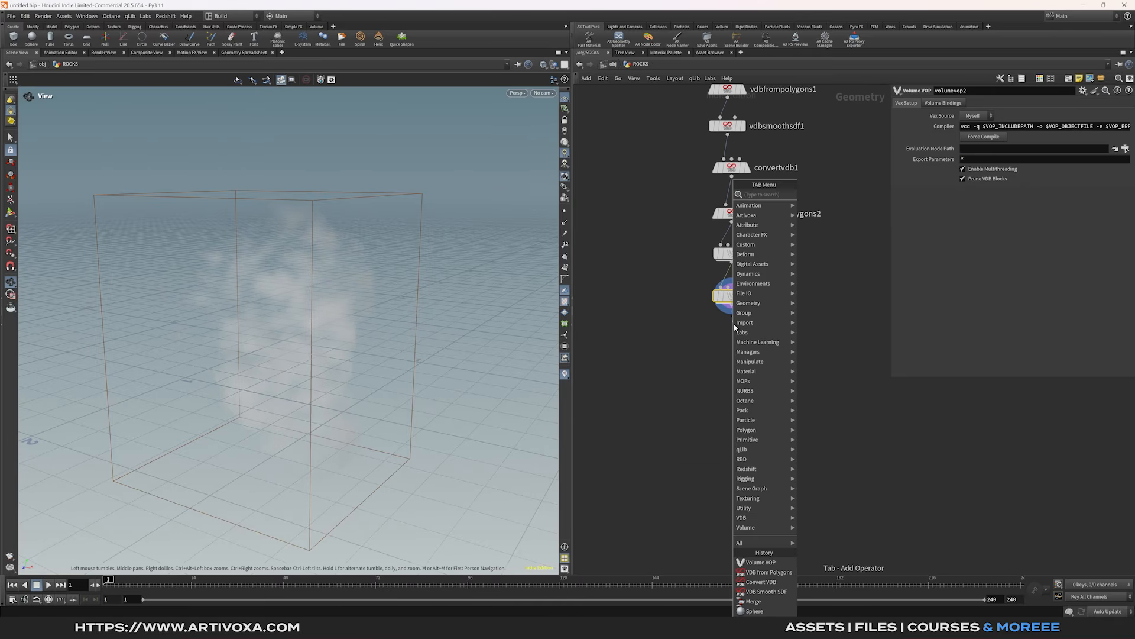
{"action": "type", "text": "convertvdb"}
{"action": "key", "text": "Return"}
{"action": "key", "text": "Return"}
{"action": "left_click", "coordinate": [747, 332]}
{"action": "left_click_drag", "start_coordinate": [735, 332], "coordinate": [736, 337]}
Step: Set convertvdb2 to convert to VDB with the VDB class Convert Fog to SDF
{"action": "left_click", "coordinate": [979, 116]}
{"action": "left_click", "coordinate": [977, 135]}
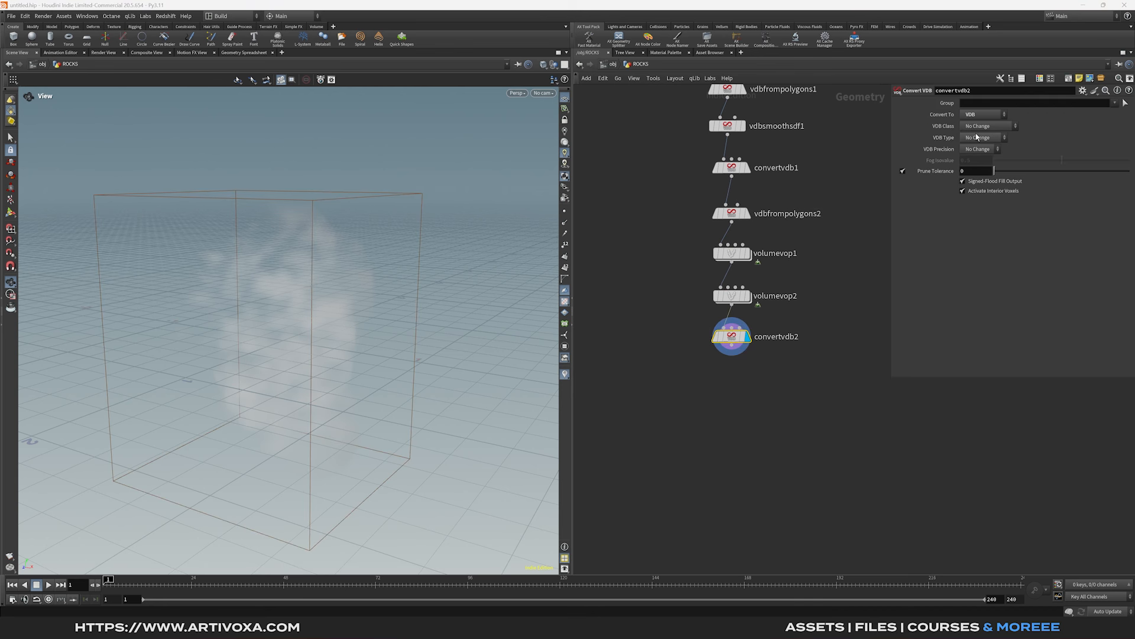
{"action": "left_click", "coordinate": [986, 126]}
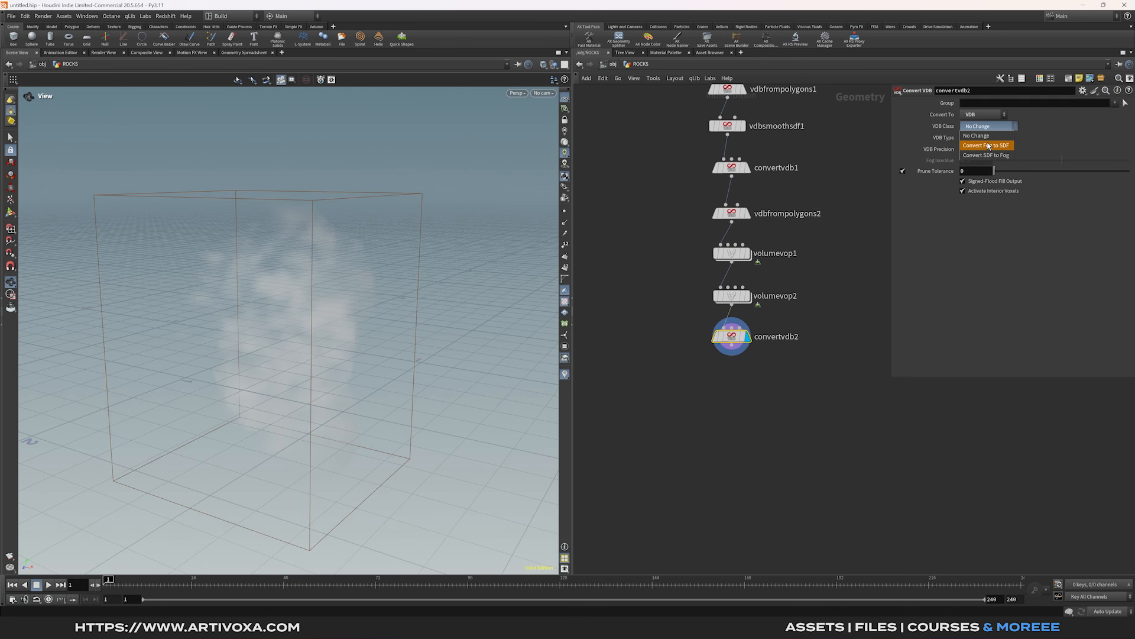
{"action": "left_click", "coordinate": [986, 146]}
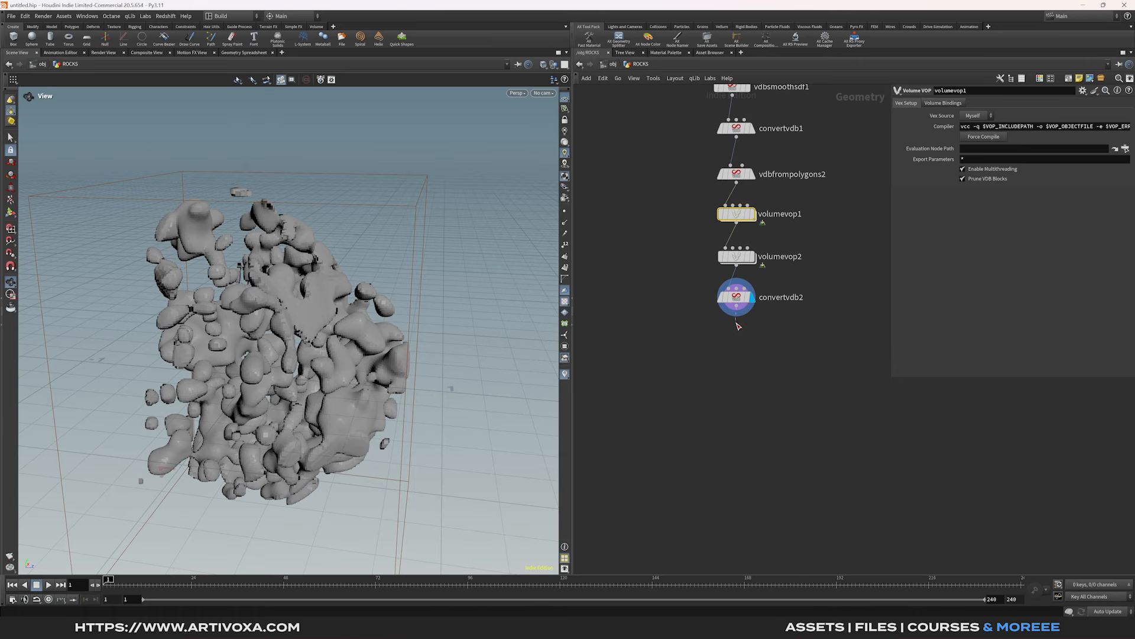
Step: Append a displayed Convert VDB node below convertvdb2 and set it to convert to Polygons
{"action": "key", "text": "Tab"}
{"action": "type", "text": "convet"}
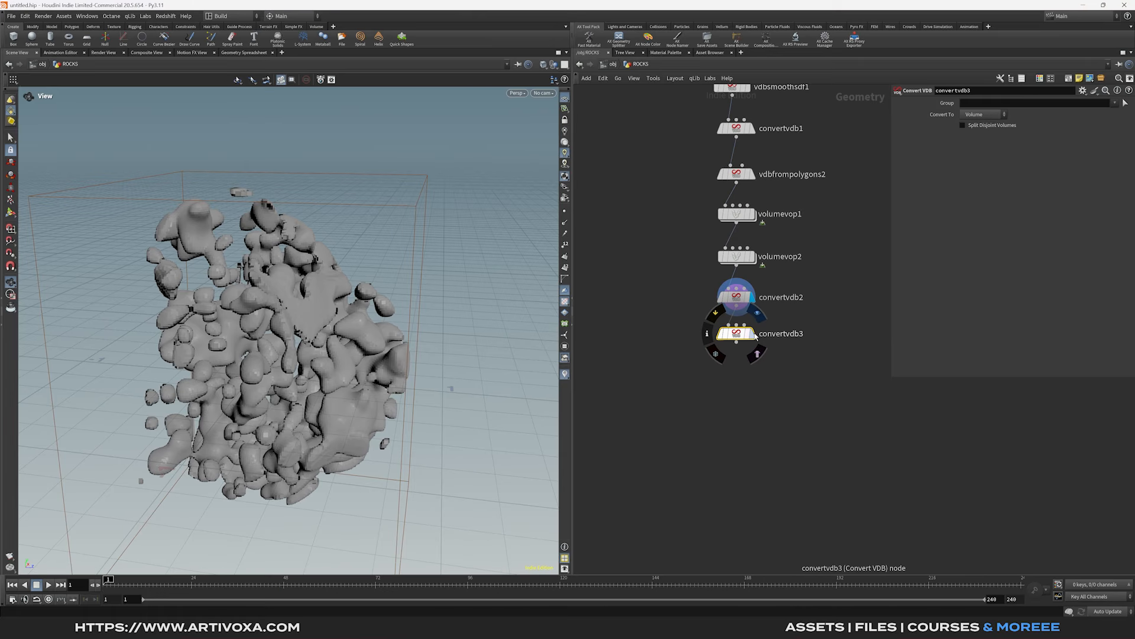
{"action": "left_click", "coordinate": [752, 334]}
{"action": "left_click_drag", "start_coordinate": [743, 334], "coordinate": [742, 341]}
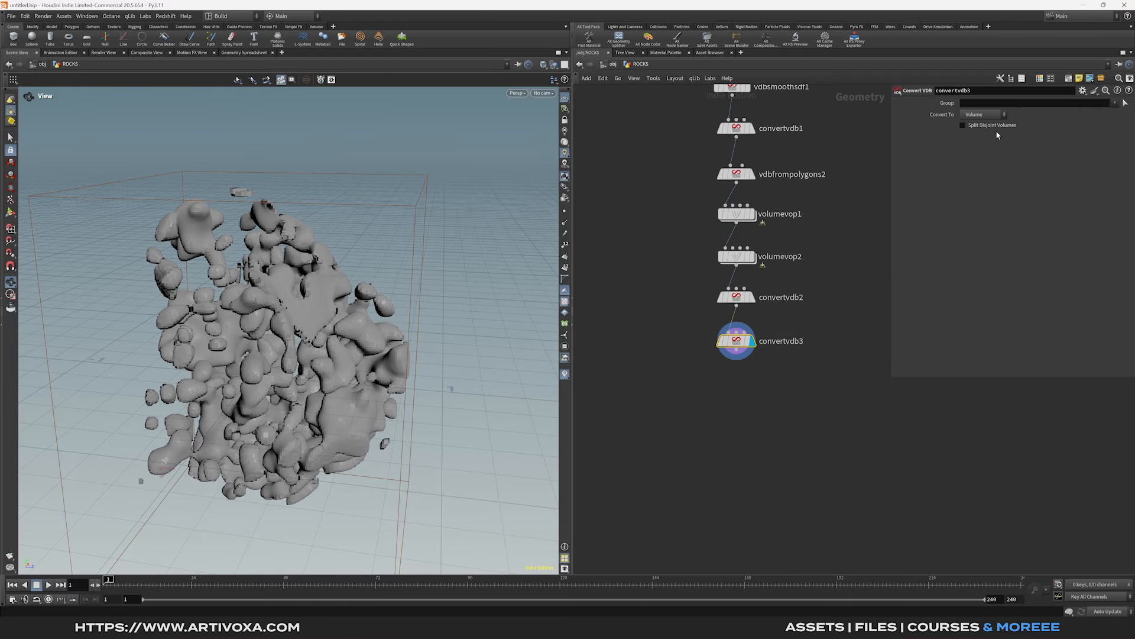
{"action": "left_click", "coordinate": [985, 144]}
{"action": "mouse_move", "coordinate": [346, 343]}
{"action": "left_mouse_down"}
{"action": "mouse_move", "coordinate": [349, 295]}
{"action": "mouse_move", "coordinate": [347, 334]}
{"action": "left_mouse_up"}
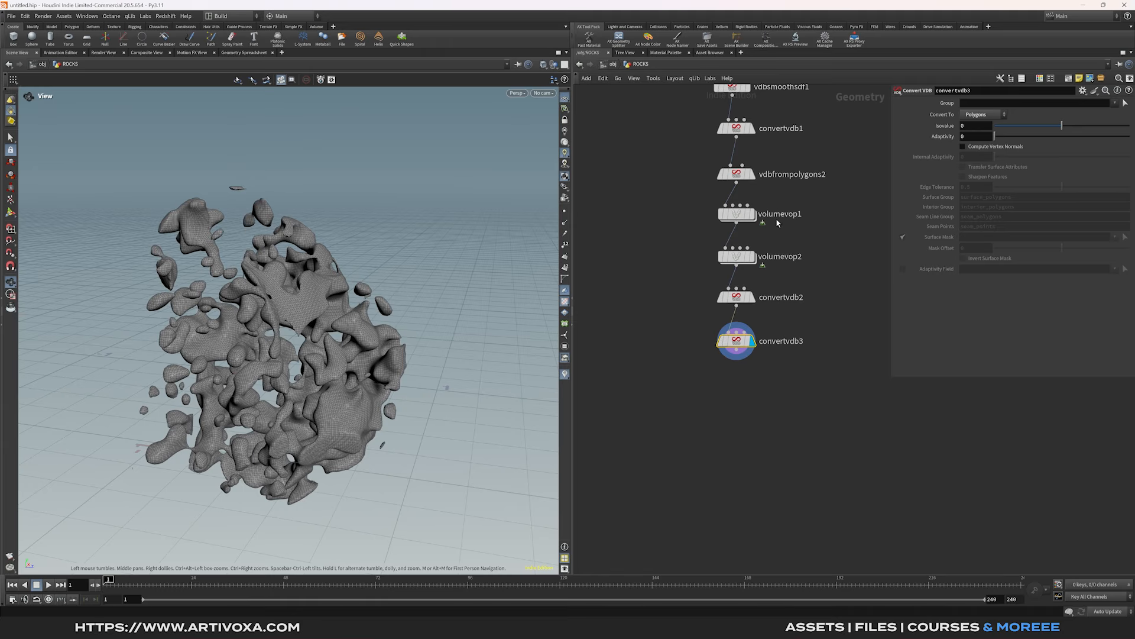
Step: Inside volumevop1, replace P with the global density as add1's first input, and return to the ROCKS network
{"action": "double_click", "coordinate": [736, 214]}
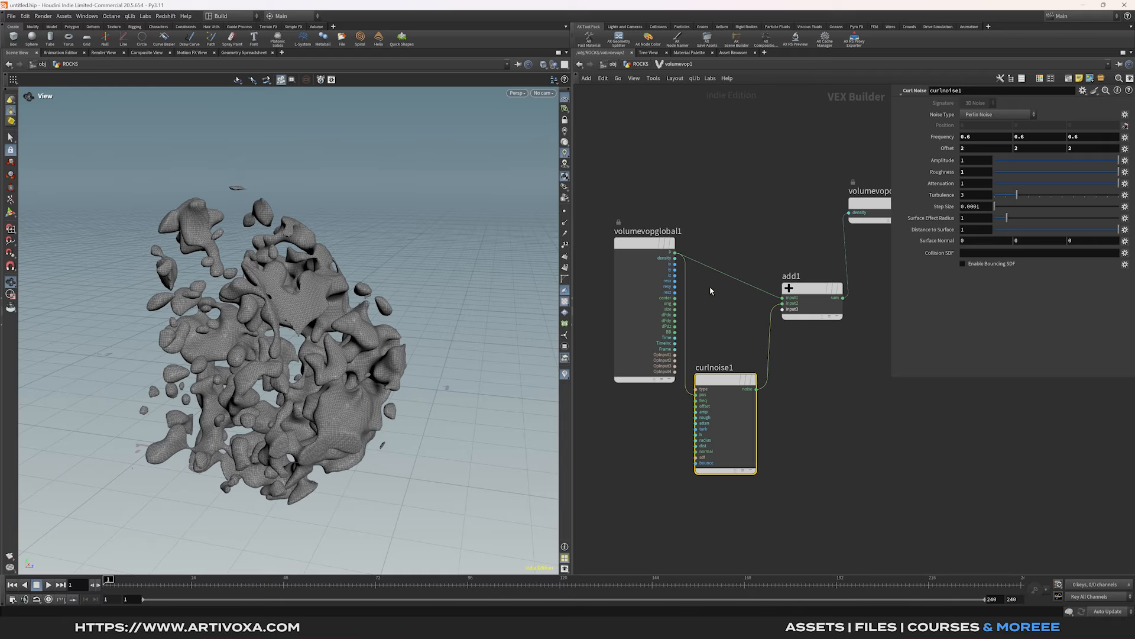
{"action": "left_click_drag", "start_coordinate": [676, 259], "coordinate": [786, 295]}
{"action": "left_click", "coordinate": [641, 66]}
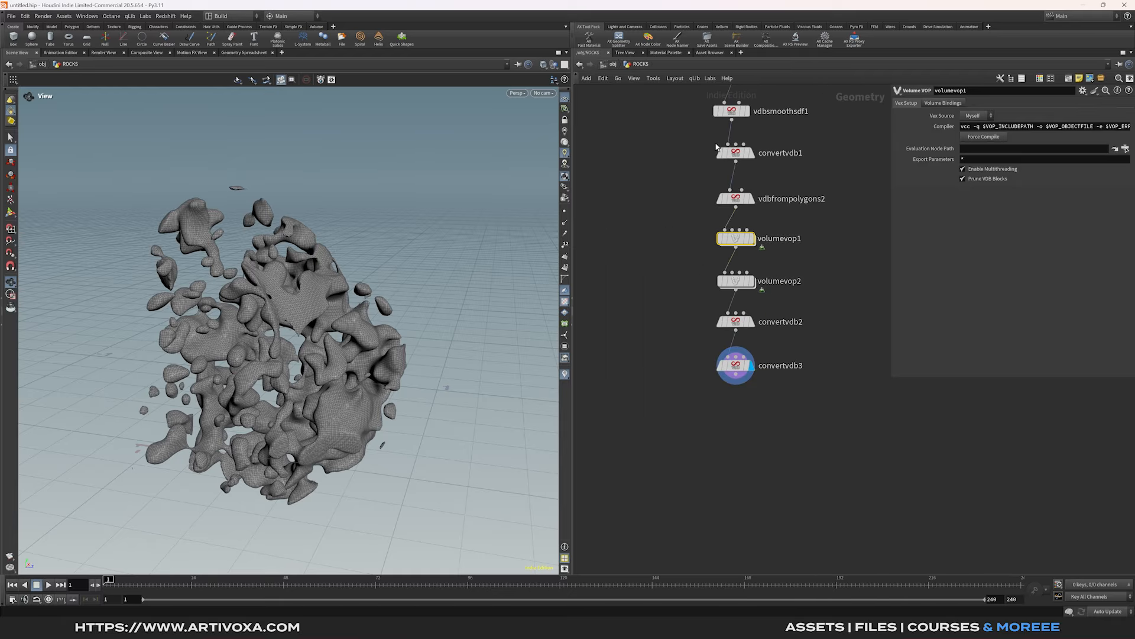
Step: Inside volumevop2, replace P with the global density as add1's first input, and return to the ROCKS network
{"action": "double_click", "coordinate": [744, 280]}
{"action": "left_click_drag", "start_coordinate": [662, 249], "coordinate": [737, 277]}
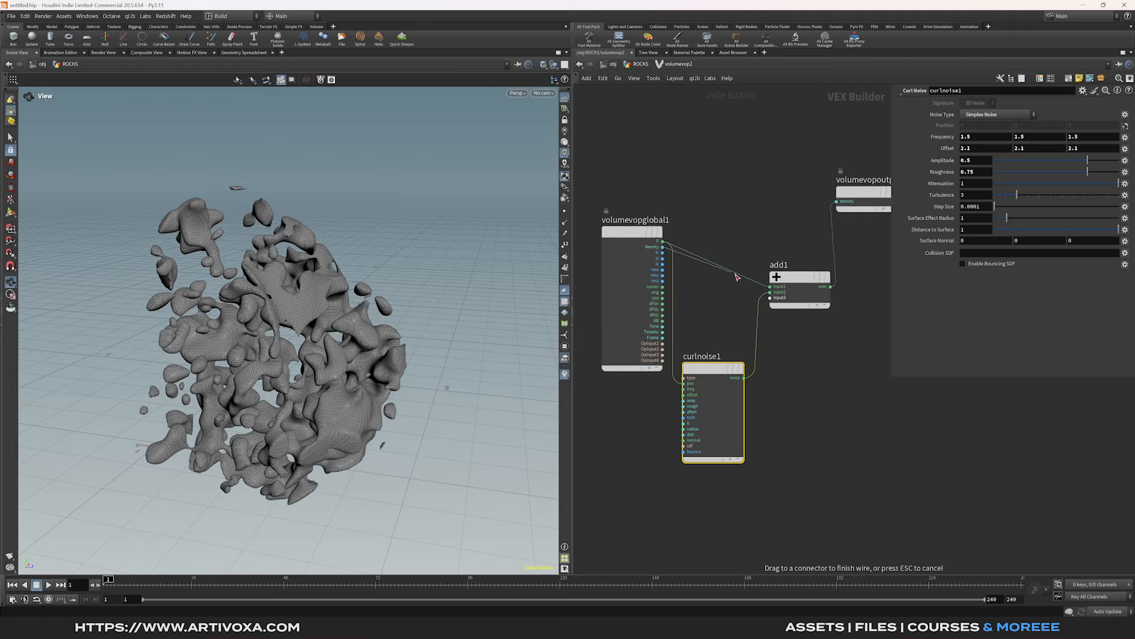
{"action": "left_click", "coordinate": [769, 286]}
{"action": "left_click_drag", "start_coordinate": [283, 295], "coordinate": [430, 320]}
{"action": "key", "text": "u"}
Step: Append a displayed Labs Delete Small Parts node below convertvdb3 and enable Extract Largest Piece
{"action": "left_click_drag", "start_coordinate": [416, 363], "coordinate": [339, 343]}
{"action": "scroll", "coordinate": [285, 389], "scroll_direction": "up", "scroll_amount": 3}
{"action": "left_click_drag", "start_coordinate": [281, 388], "coordinate": [388, 354]}
{"action": "scroll", "coordinate": [306, 411], "scroll_direction": "down", "scroll_amount": 4}
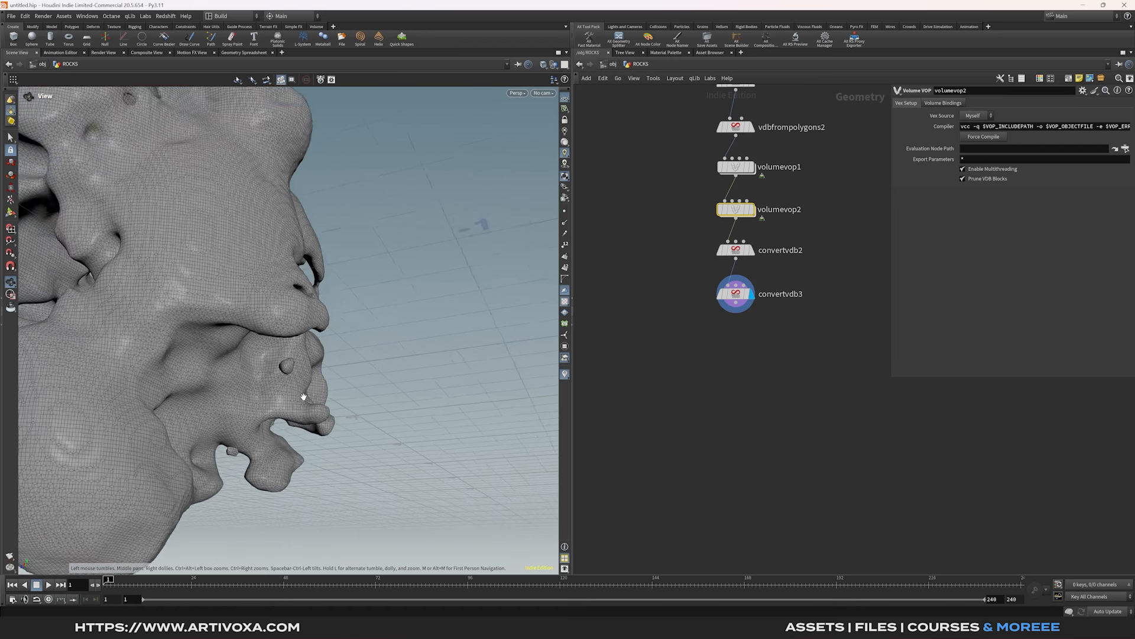
{"action": "left_click_drag", "start_coordinate": [305, 397], "coordinate": [276, 321]}
{"action": "key", "text": "Tab"}
{"action": "type", "text": "labs dele"}
{"action": "key", "text": "Return"}
{"action": "left_click", "coordinate": [736, 327]}
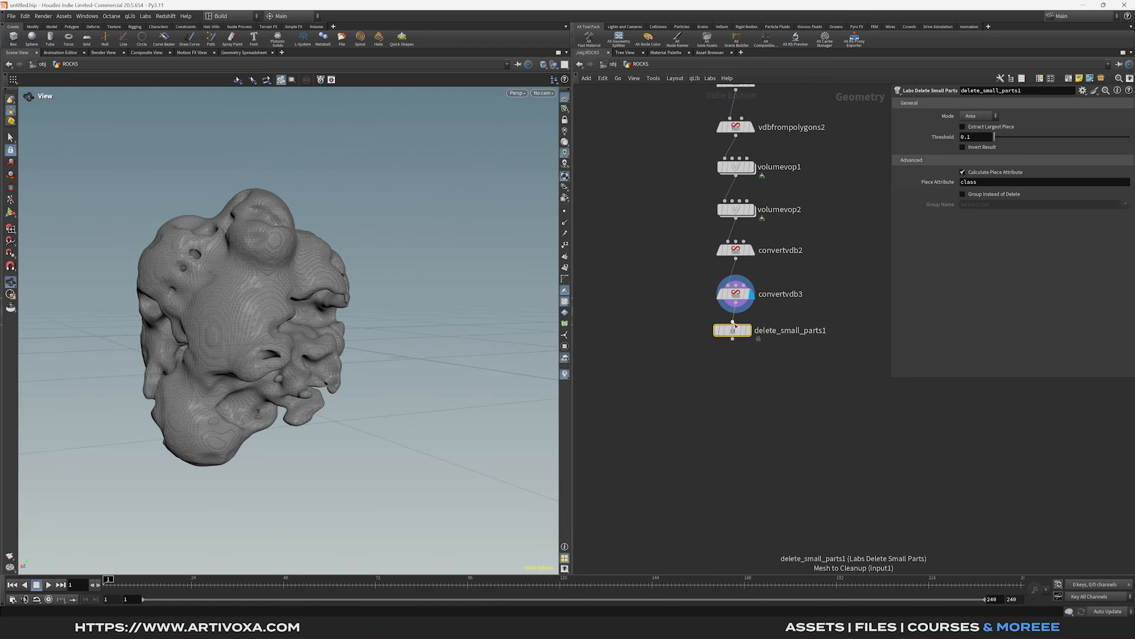
{"action": "left_click", "coordinate": [963, 126]}
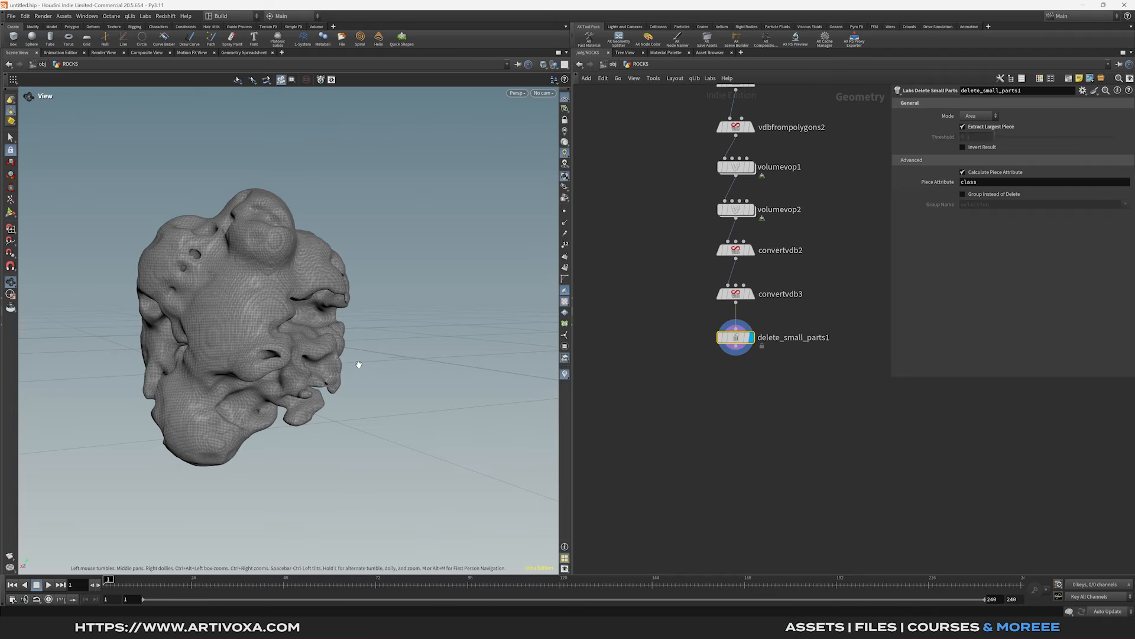
{"action": "left_click_drag", "start_coordinate": [310, 291], "coordinate": [277, 300]}
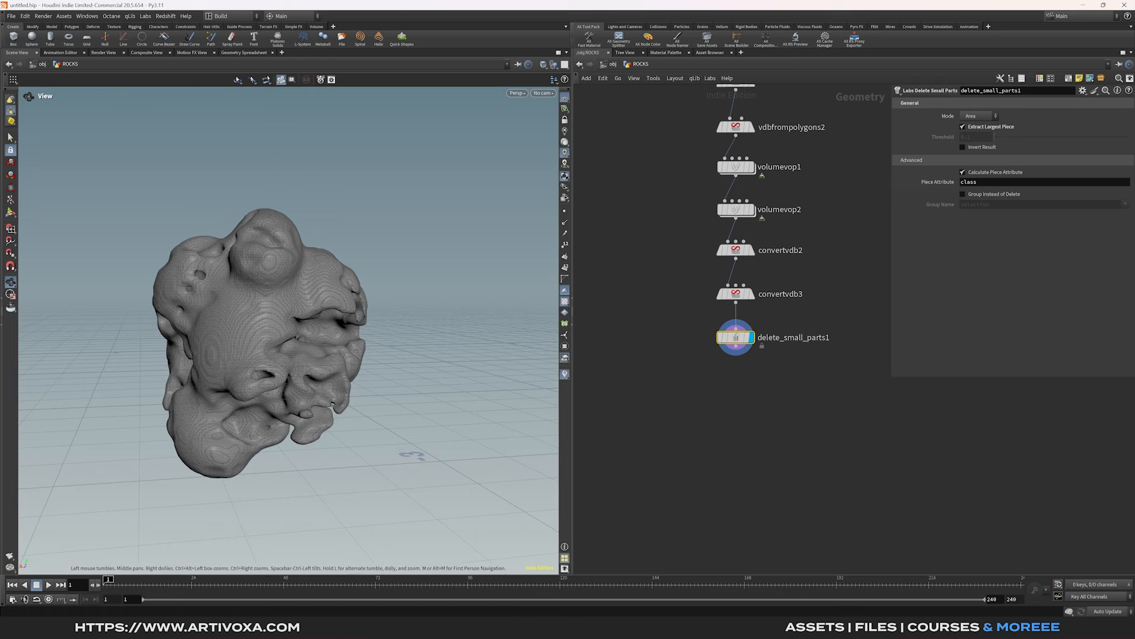
Step: Append a displayed VDB from Polygons node below delete_small_parts1 and set its voxel size to 0.01
{"action": "key", "text": "Tab"}
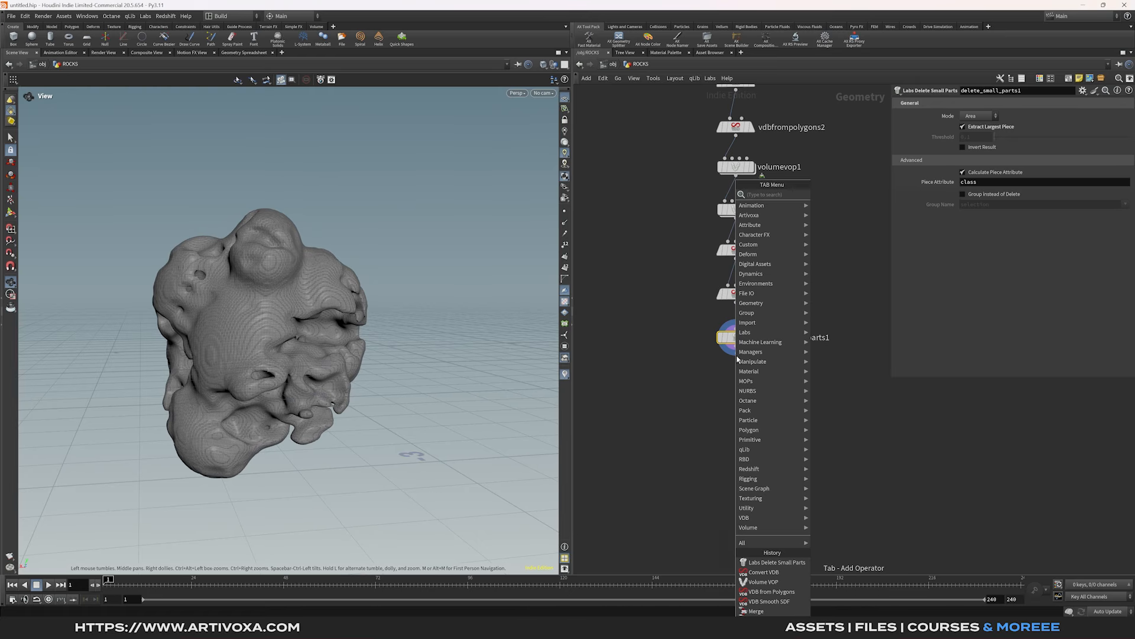
{"action": "type", "text": "vdb from po"}
{"action": "key", "text": "Return"}
{"action": "left_click", "coordinate": [735, 374]}
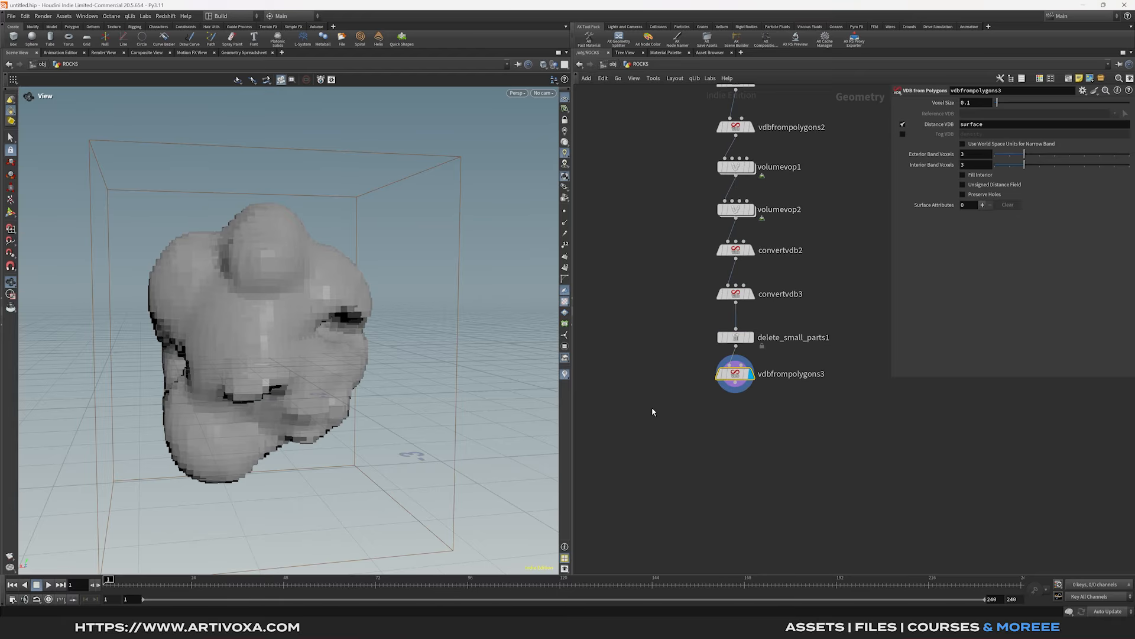
{"action": "double_click", "coordinate": [989, 104]}
{"action": "key", "text": "Return"}
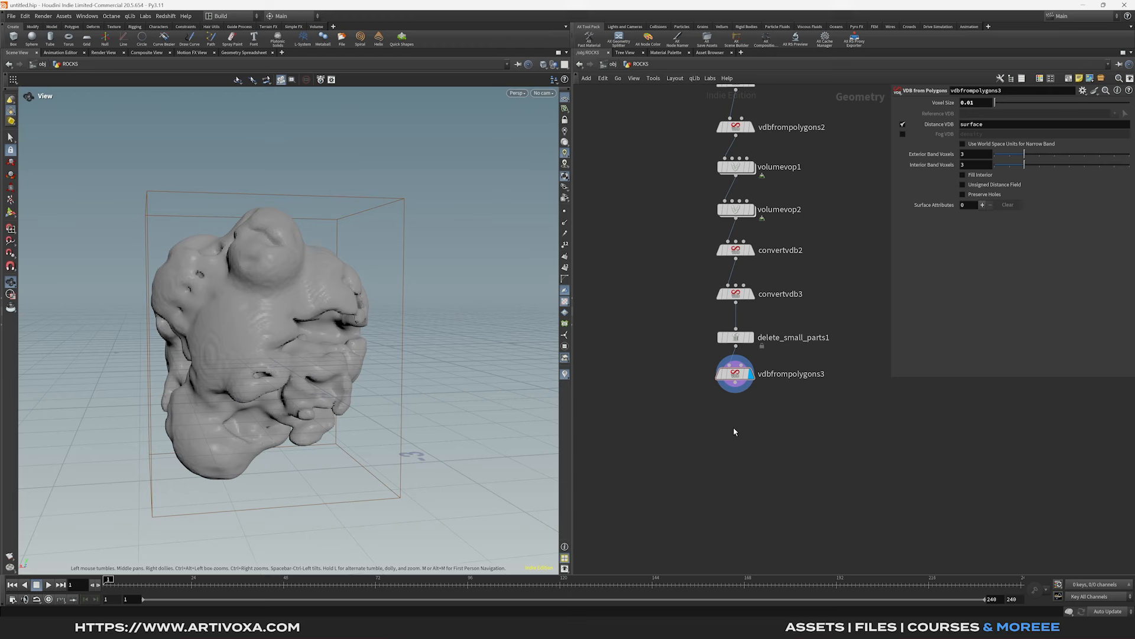
Step: Append a displayed VDB Smooth SDF node below vdbfrompolygons3
{"action": "key", "text": "Tab"}
{"action": "type", "text": "vdb sm"}
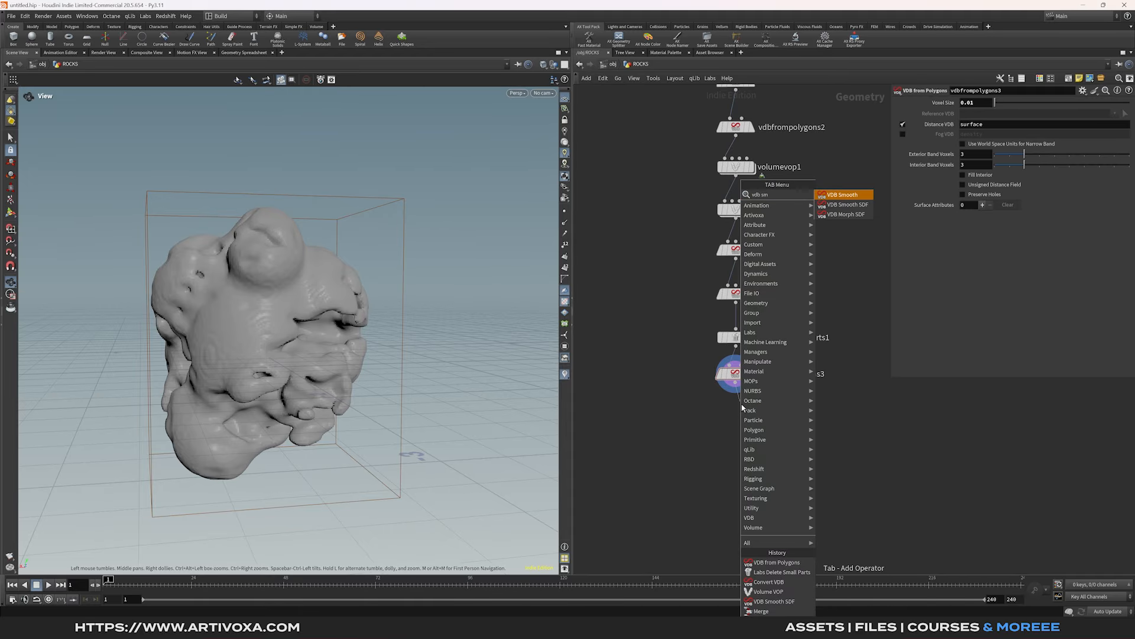
{"action": "key", "text": "Down"}
{"action": "key", "text": "Return"}
{"action": "left_click", "coordinate": [750, 412]}
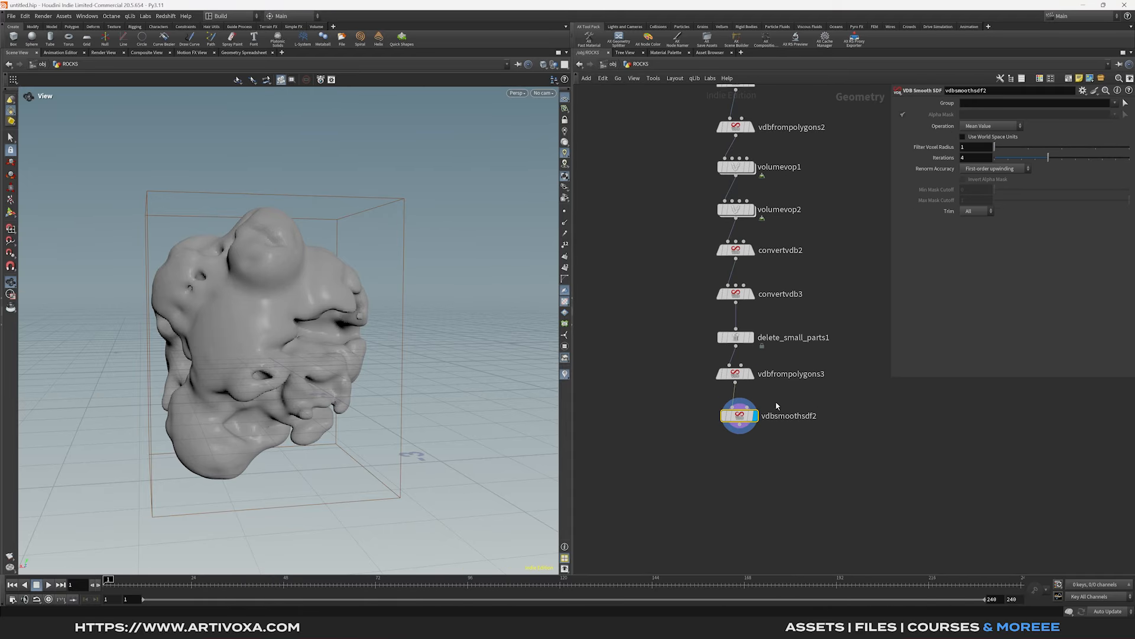
Step: Set vdbsmoothsdf2 to the Gaussian operation with 6 iterations
{"action": "left_click", "coordinate": [991, 126]}
{"action": "left_click", "coordinate": [991, 136]}
{"action": "left_click", "coordinate": [979, 158]}
{"action": "type", "text": "6"}
{"action": "key", "text": "Return"}
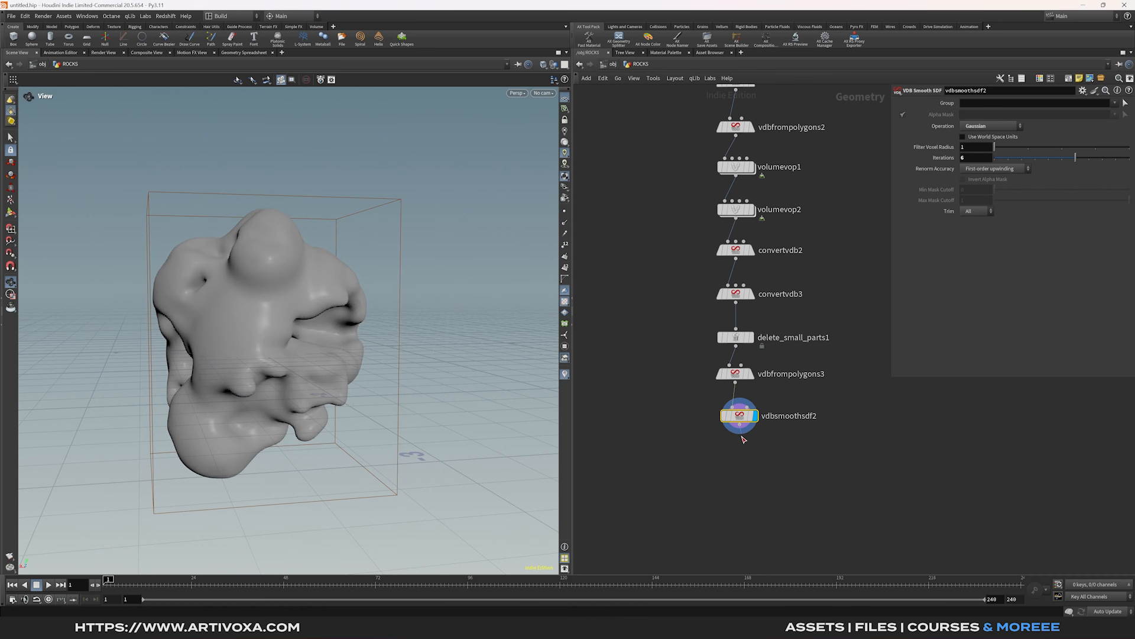
Step: Append a displayed Convert VDB node below vdbsmoothsdf2 and convert to Polygons
{"action": "key", "text": "Tab"}
{"action": "type", "text": "convert vdb"}
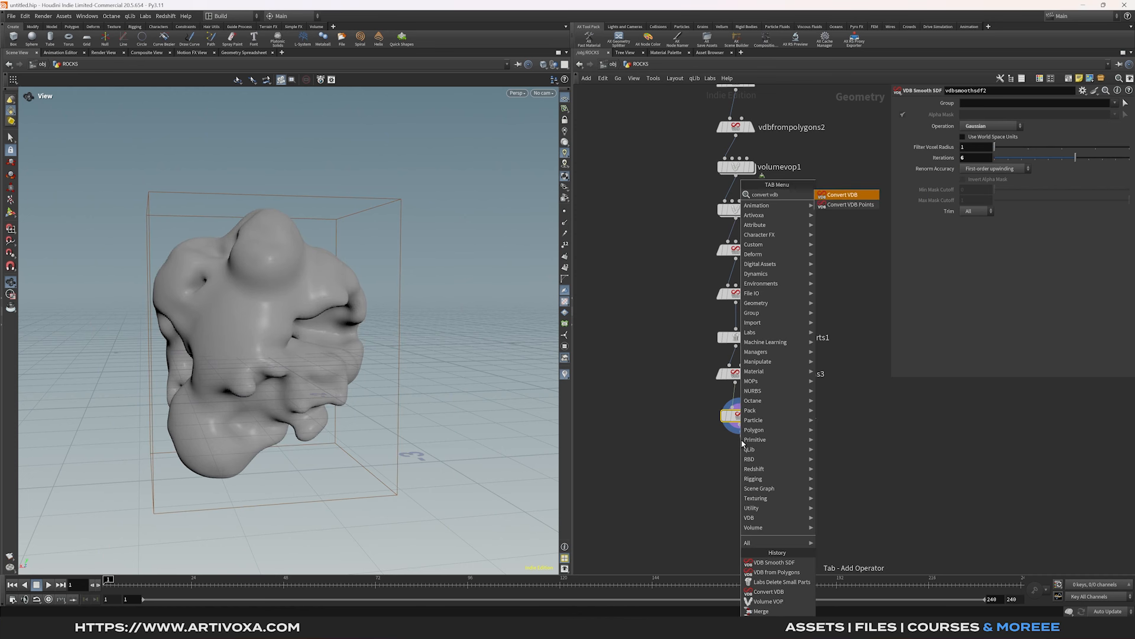
{"action": "key", "text": "Return"}
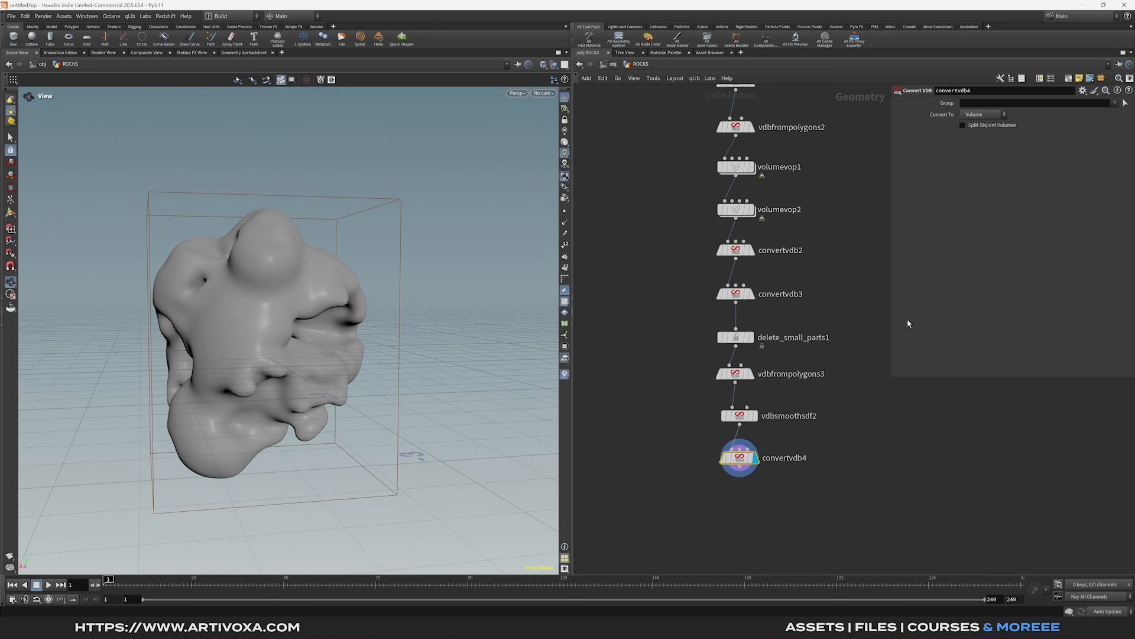
{"action": "left_click", "coordinate": [982, 114]}
{"action": "left_click", "coordinate": [979, 135]}
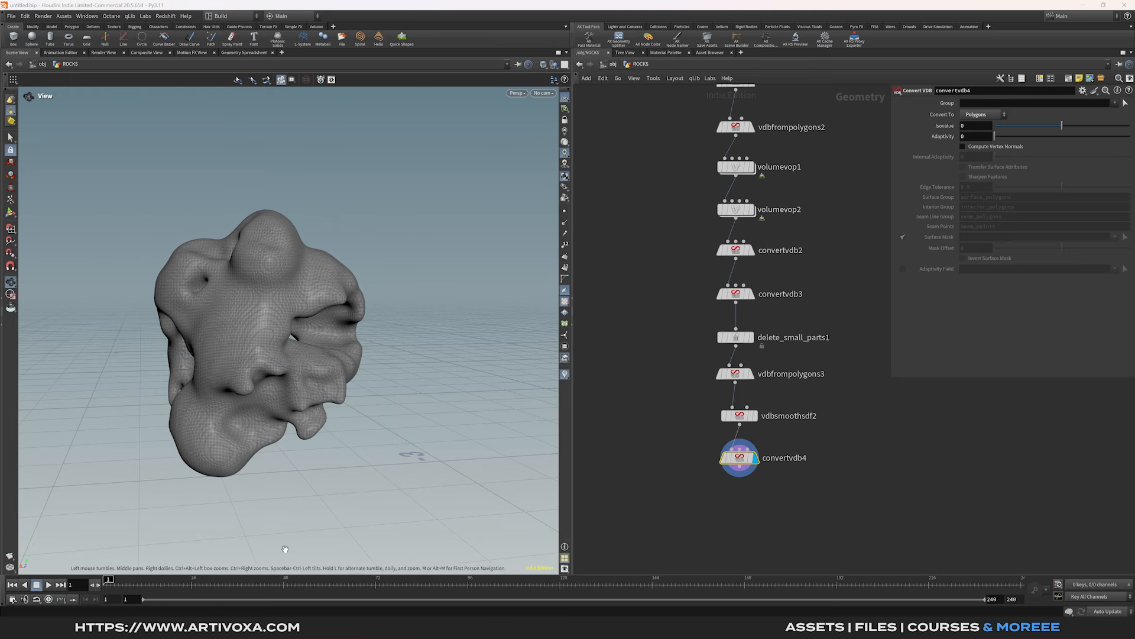
Step: Append a displayed Mountain node below convertvdb4 with amplitude 0.05 and element size 0.5
{"action": "middle_click_drag", "start_coordinate": [828, 485], "coordinate": [780, 347]}
{"action": "middle_click_drag", "start_coordinate": [697, 350], "coordinate": [720, 335]}
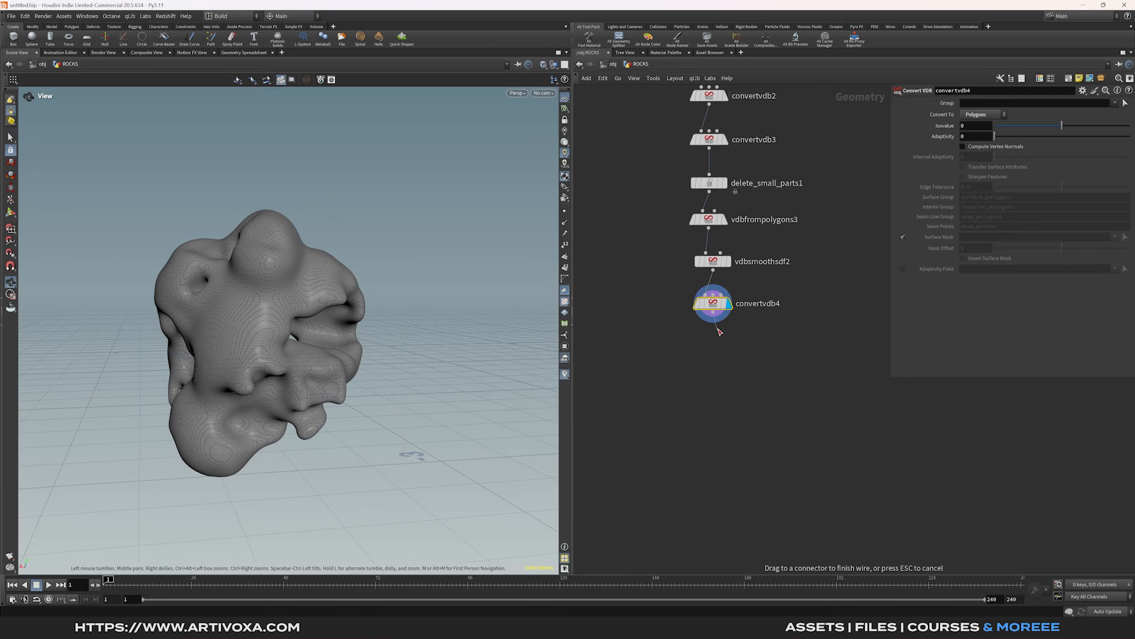
{"action": "key", "text": "Tab"}
{"action": "type", "text": "mountain"}
{"action": "key", "text": "Return"}
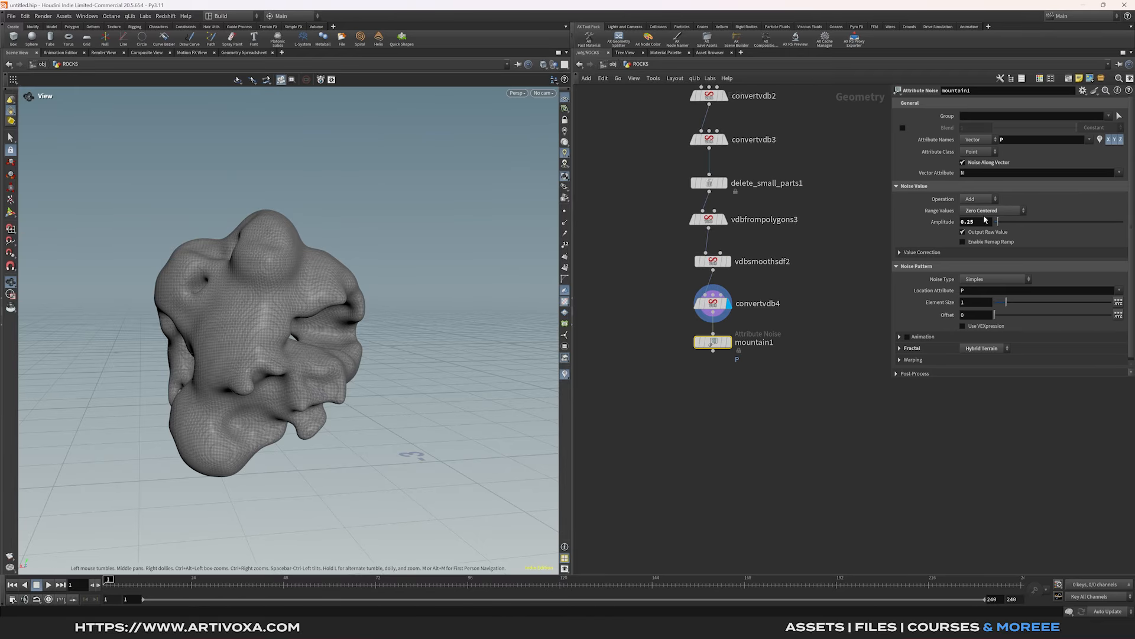
{"action": "left_click", "coordinate": [986, 222]}
{"action": "type", "text": "0.05"}
{"action": "key", "text": "Return"}
{"action": "left_click", "coordinate": [979, 305]}
{"action": "key", "text": "Return"}
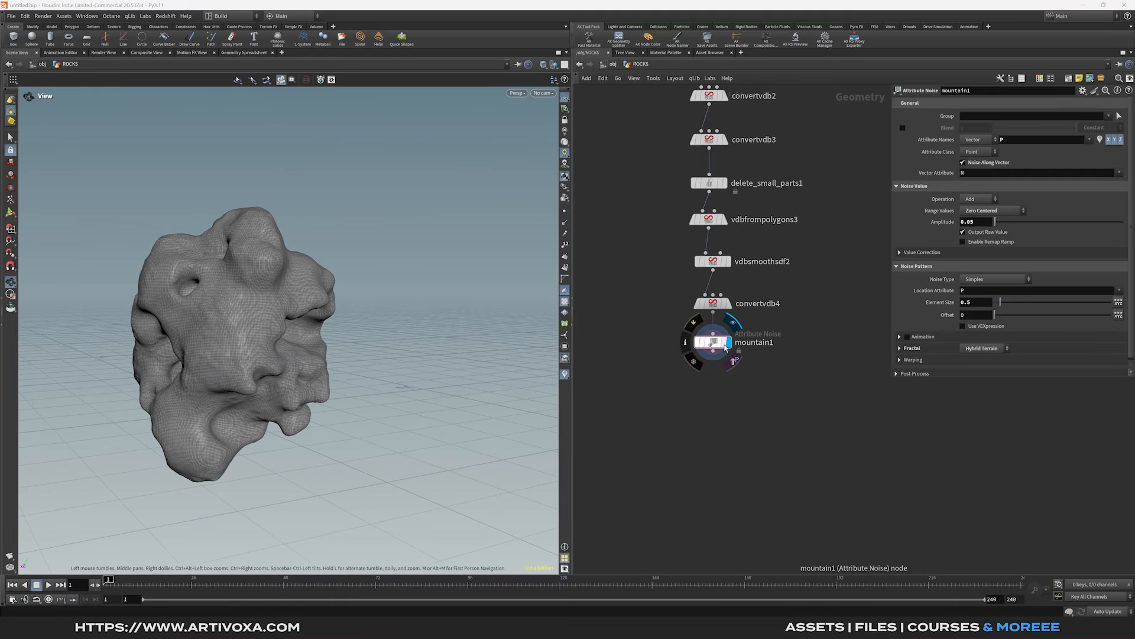
Step: Duplicate mountain1 directly below itself and set the copy's amplitude to 0.0025 and element size to 0.1
{"action": "left_click_drag", "start_coordinate": [722, 344], "coordinate": [714, 385], "text": "alt"}
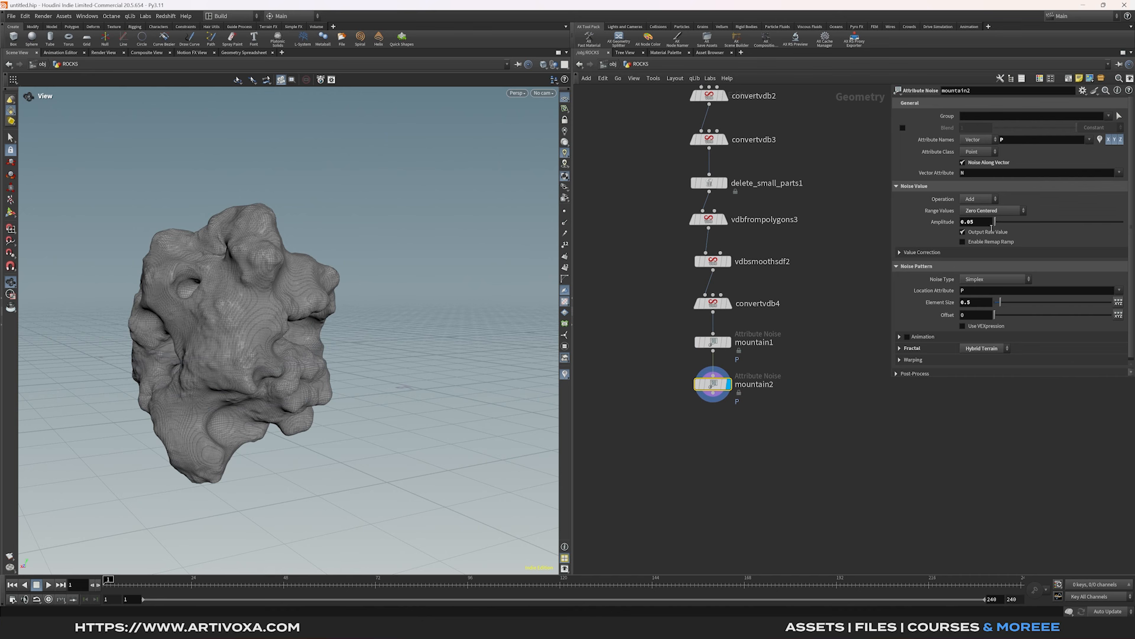
{"action": "double_click", "coordinate": [984, 223]}
{"action": "key", "text": "Return"}
{"action": "double_click", "coordinate": [979, 304]}
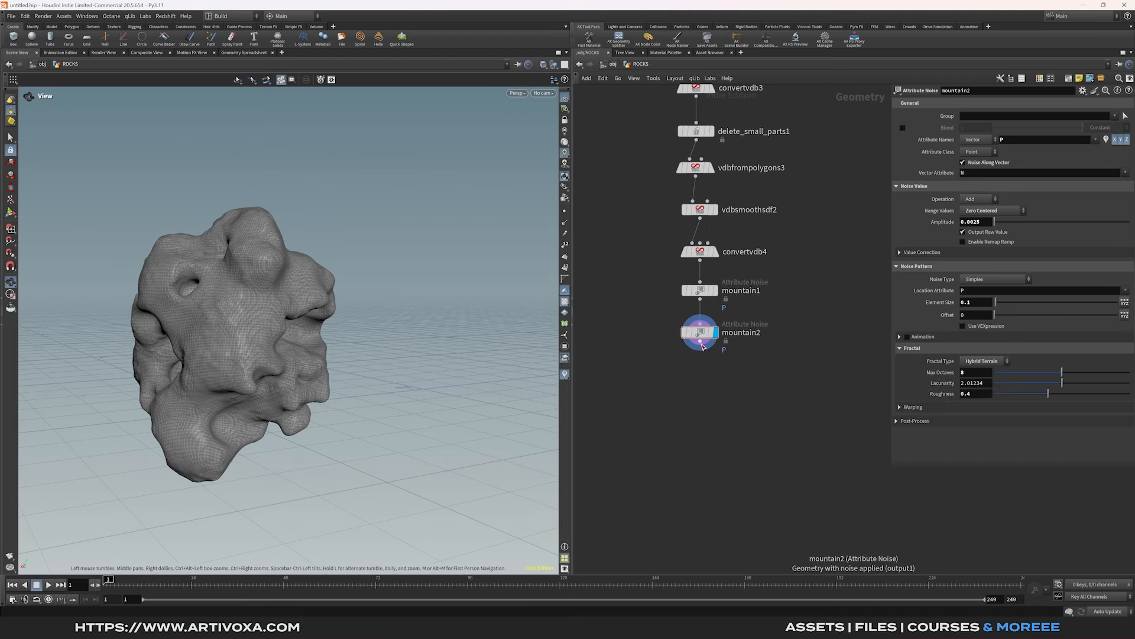
Step: Append a displayed Normal node below mountain2 and add the normals to Points
{"action": "left_click", "coordinate": [700, 341]}
{"action": "key", "text": "Tab"}
{"action": "type", "text": "normal"}
{"action": "key", "text": "Return"}
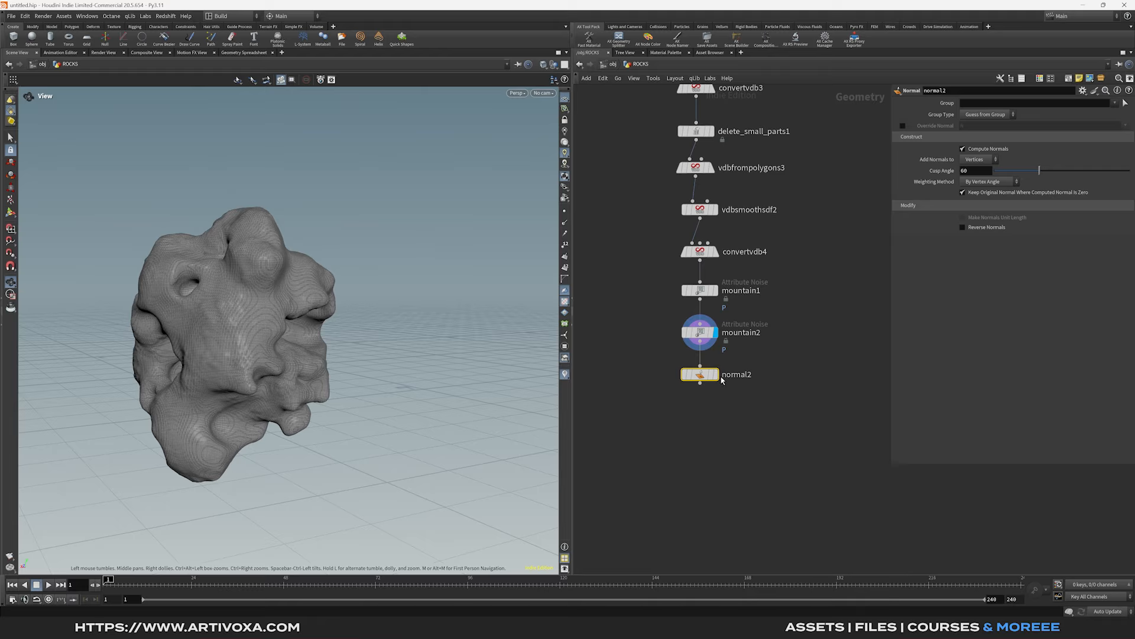
{"action": "left_click", "coordinate": [717, 374]}
{"action": "left_click", "coordinate": [978, 159]}
{"action": "left_click", "coordinate": [971, 169]}
Step: Branch a Scatter node off normal2's output and place it beside the main node chain
{"action": "middle_click_drag", "start_coordinate": [769, 426], "coordinate": [754, 358]}
{"action": "left_click", "coordinate": [699, 390]}
{"action": "key", "text": "Tab"}
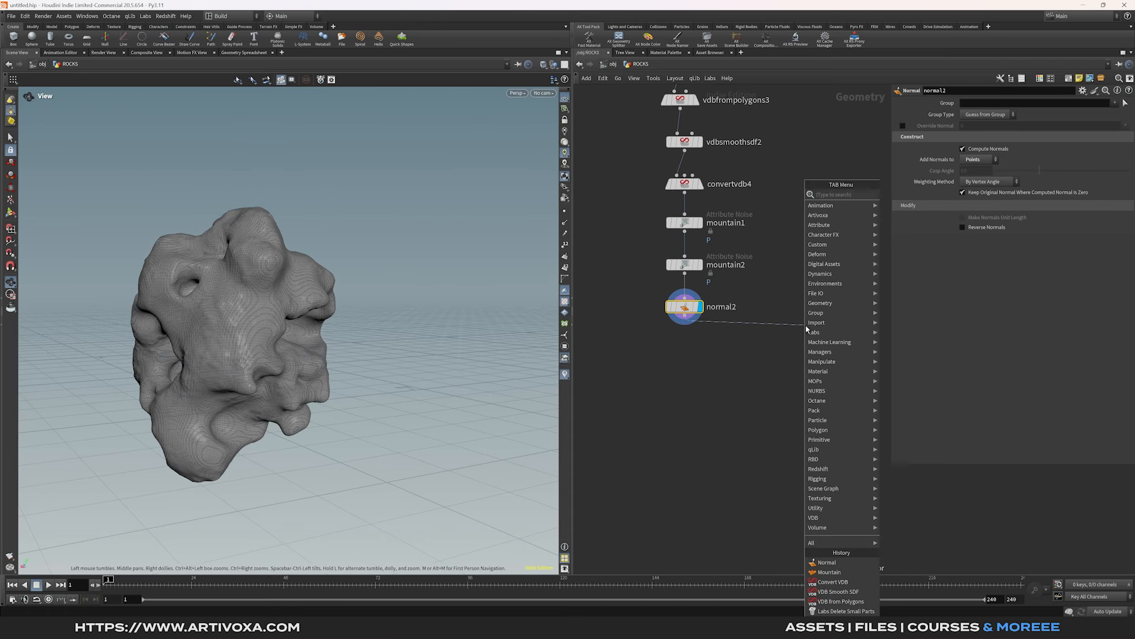
{"action": "type", "text": "scat"}
{"action": "key", "text": "Return"}
{"action": "left_click_drag", "start_coordinate": [804, 342], "coordinate": [810, 349]}
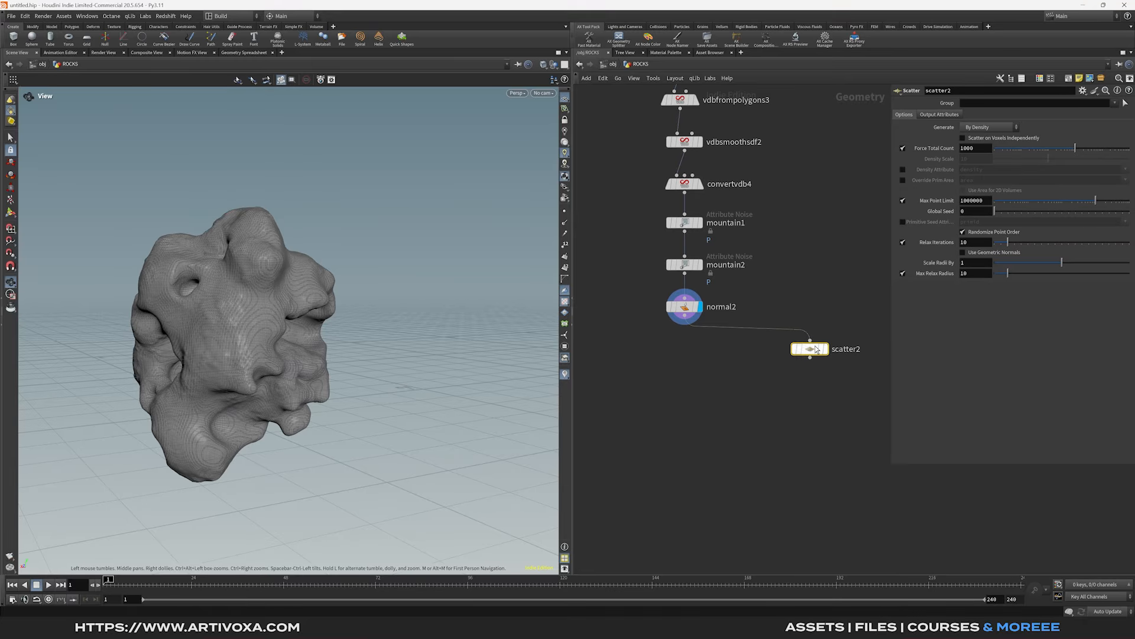
Step: Set scatter2's forced total count to 50 and global seed to 18, and display its points
{"action": "double_click", "coordinate": [989, 148]}
{"action": "type", "text": "50"}
{"action": "key", "text": "Return"}
{"action": "middle_click_drag", "start_coordinate": [825, 425], "coordinate": [748, 380]}
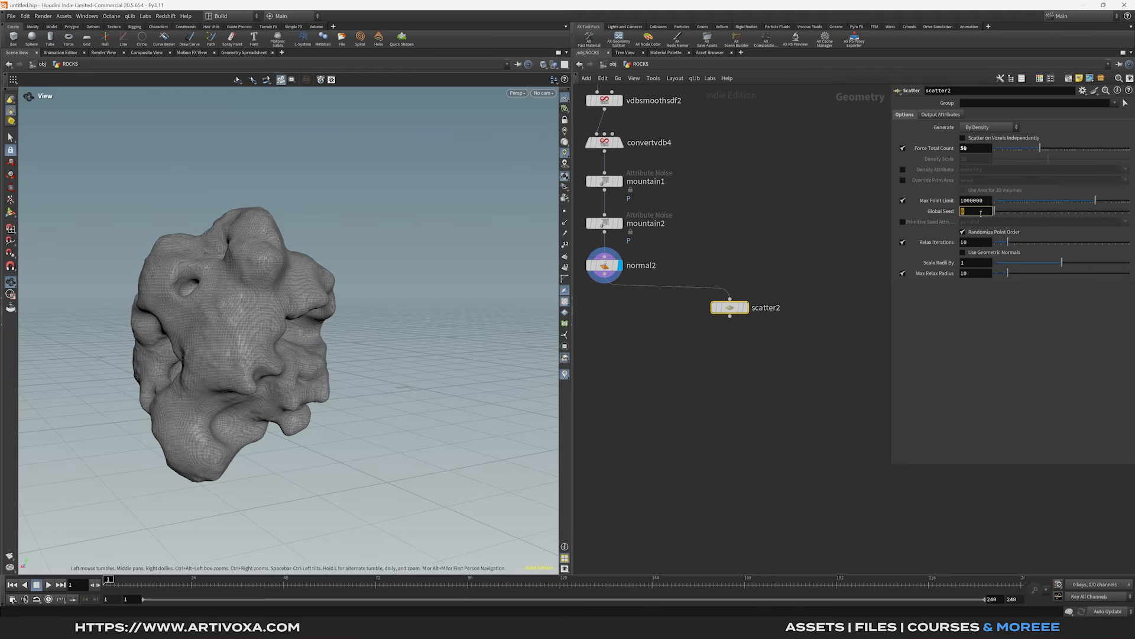
{"action": "key", "text": "Return"}
{"action": "left_click_drag", "start_coordinate": [278, 301], "coordinate": [299, 335]}
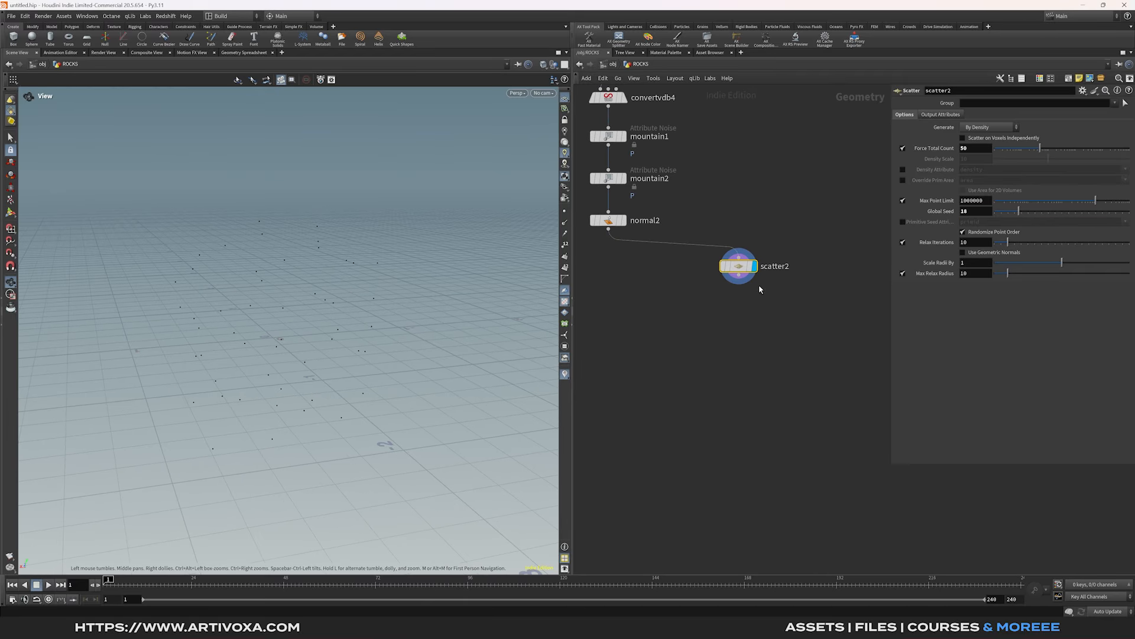
Step: Append a Peak node below scatter2 and set its distance to -0.1
{"action": "key", "text": "Tab"}
{"action": "type", "text": "peak"}
{"action": "key", "text": "Return"}
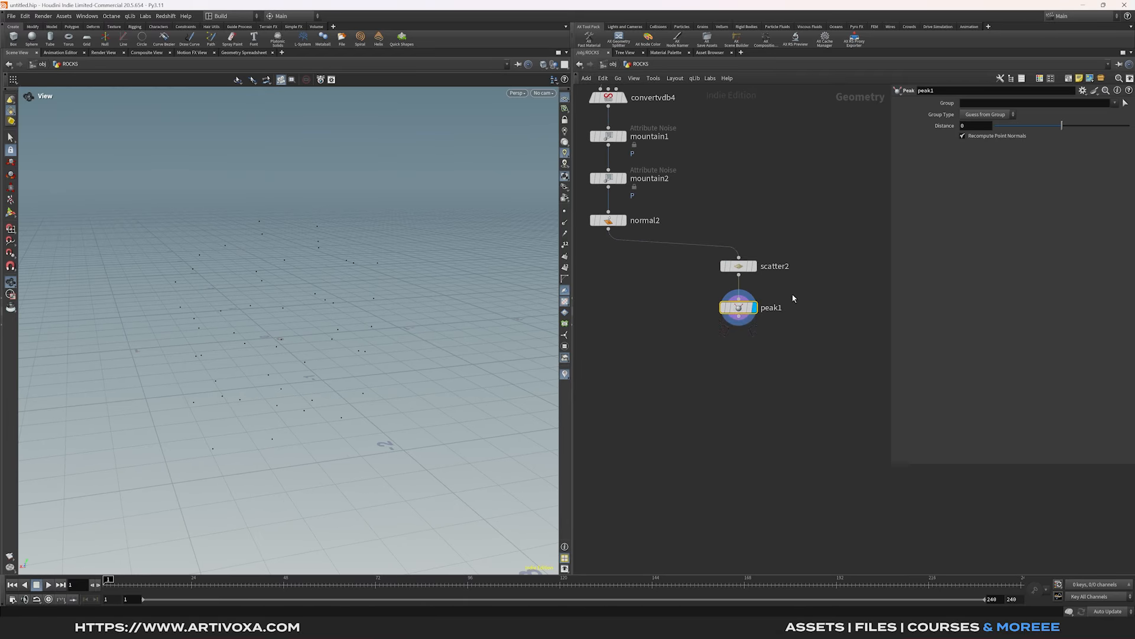
{"action": "left_click", "coordinate": [977, 126]}
{"action": "type", "text": "-0.1"}
{"action": "key", "text": "Return"}
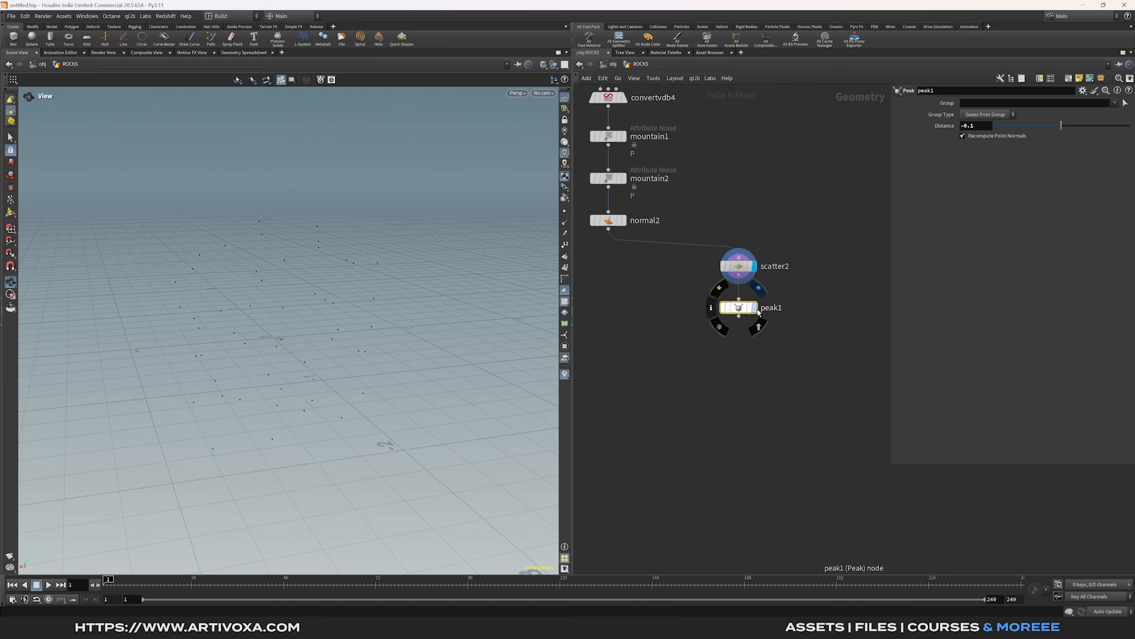
Step: Append a displayed Attribute Randomize node below peak1 that randomizes orient with 4 dimensions
{"action": "middle_click_drag", "start_coordinate": [784, 302], "coordinate": [787, 290]}
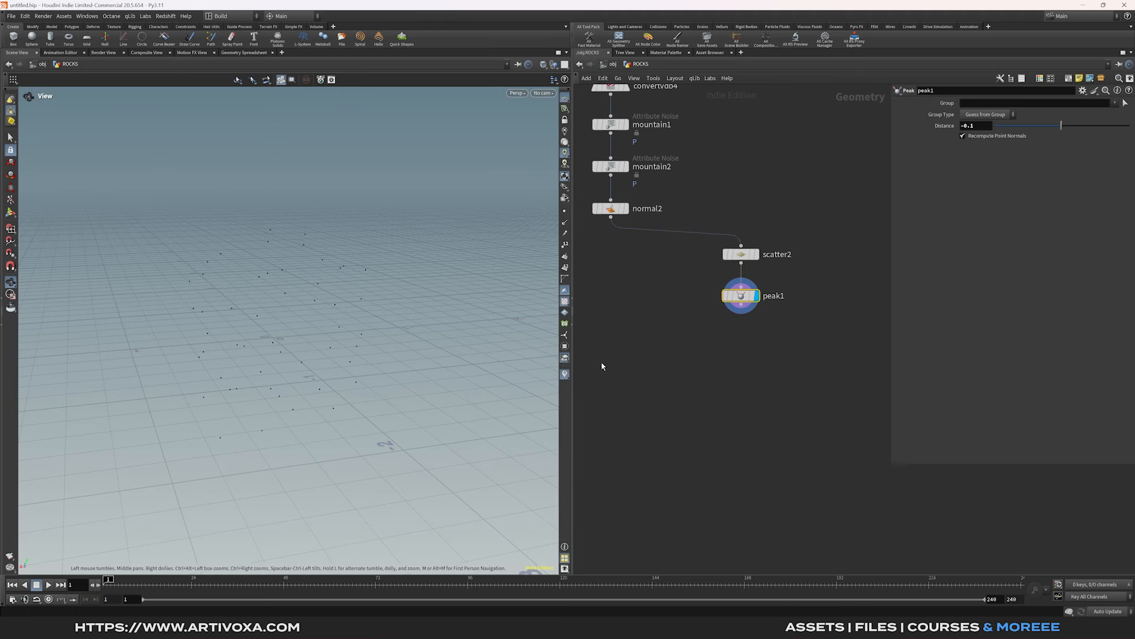
{"action": "key", "text": "Tab"}
{"action": "type", "text": "attrand"}
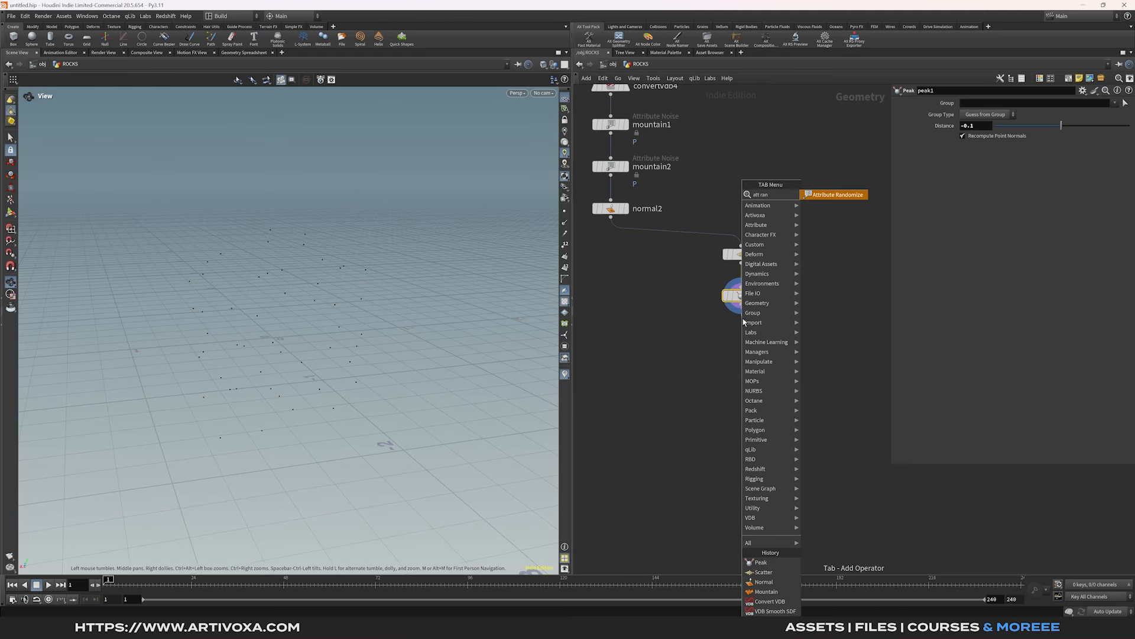
{"action": "key", "text": "Return"}
{"action": "left_click", "coordinate": [754, 343]}
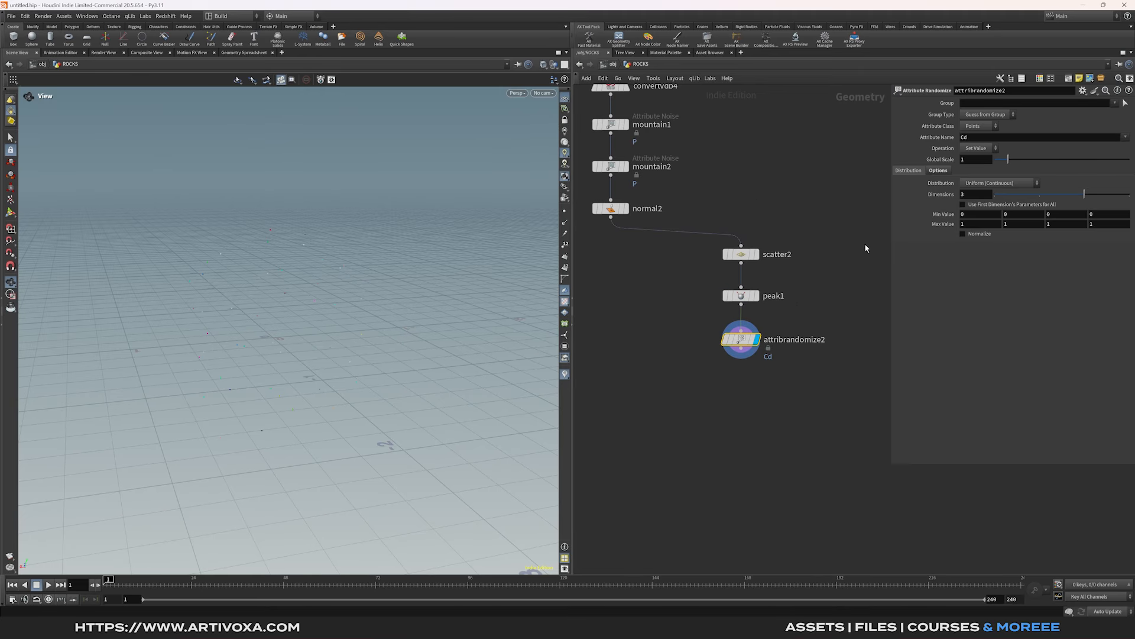
{"action": "left_click", "coordinate": [984, 137]}
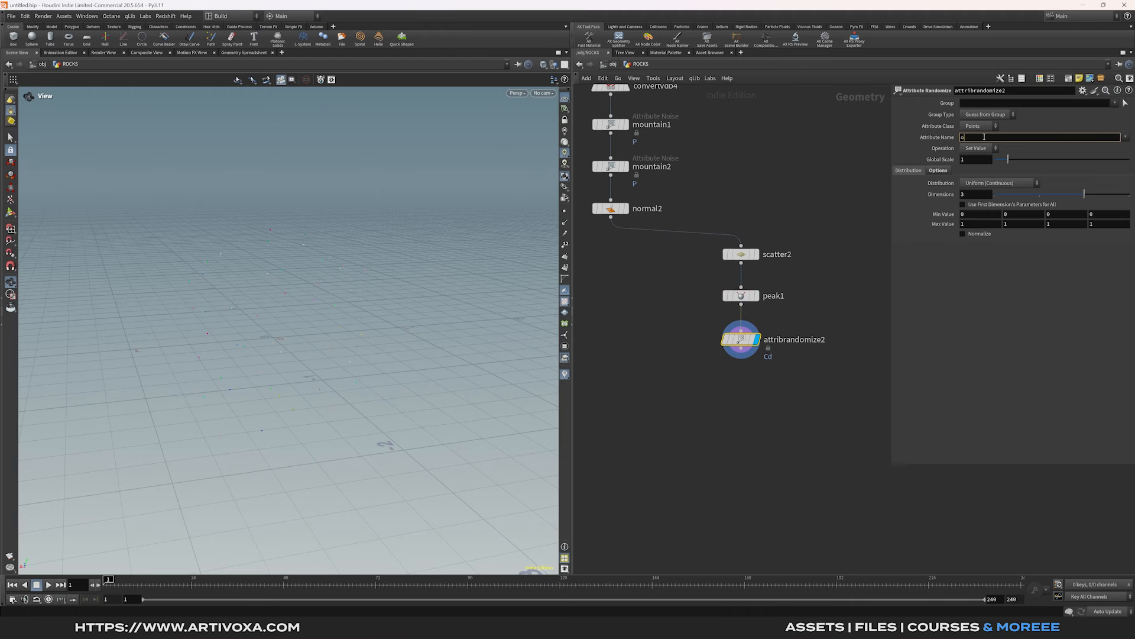
{"action": "key", "text": "Return"}
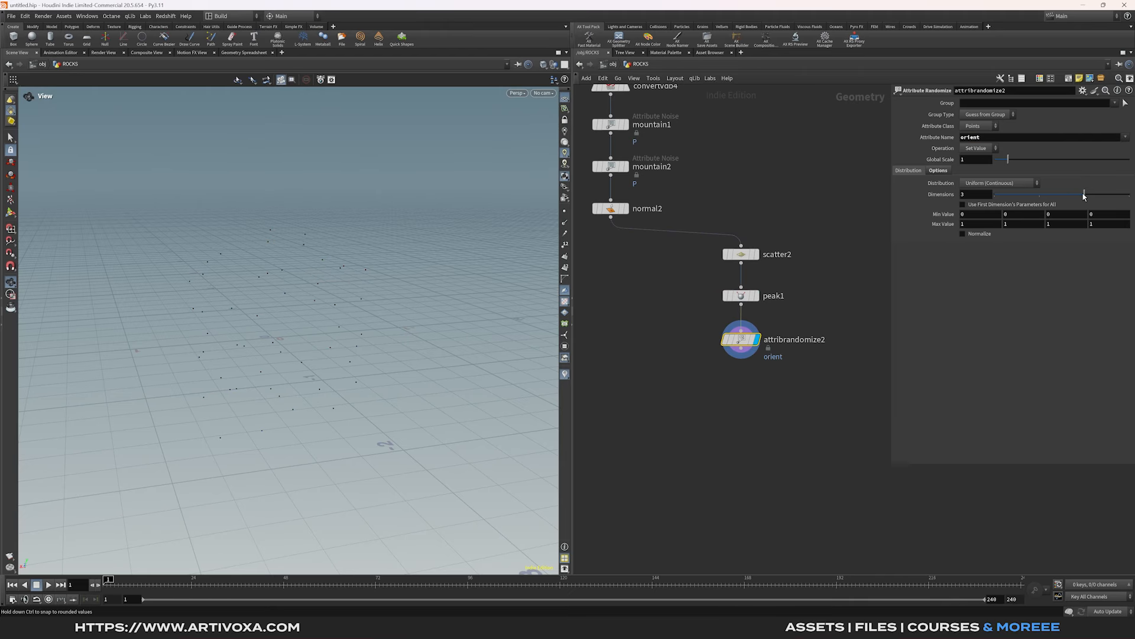
Step: Append a second displayed Attribute Randomize node below attribrandomize2
{"action": "middle_click_drag", "start_coordinate": [750, 361], "coordinate": [736, 268]}
{"action": "left_click", "coordinate": [727, 268]}
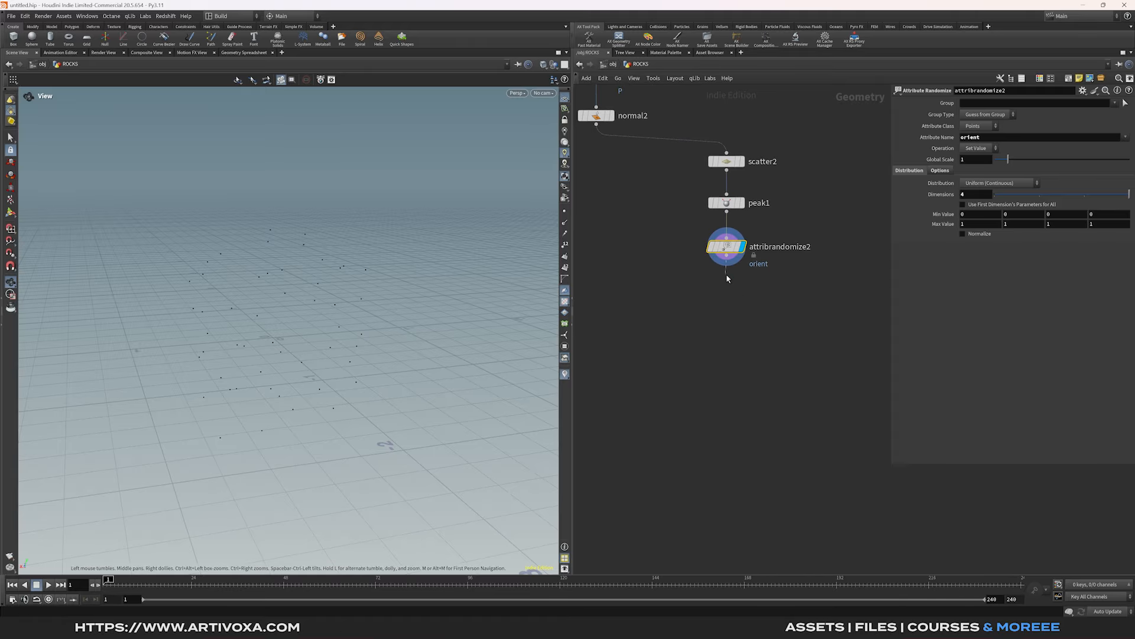
{"action": "key", "text": "Tab"}
{"action": "type", "text": "att"}
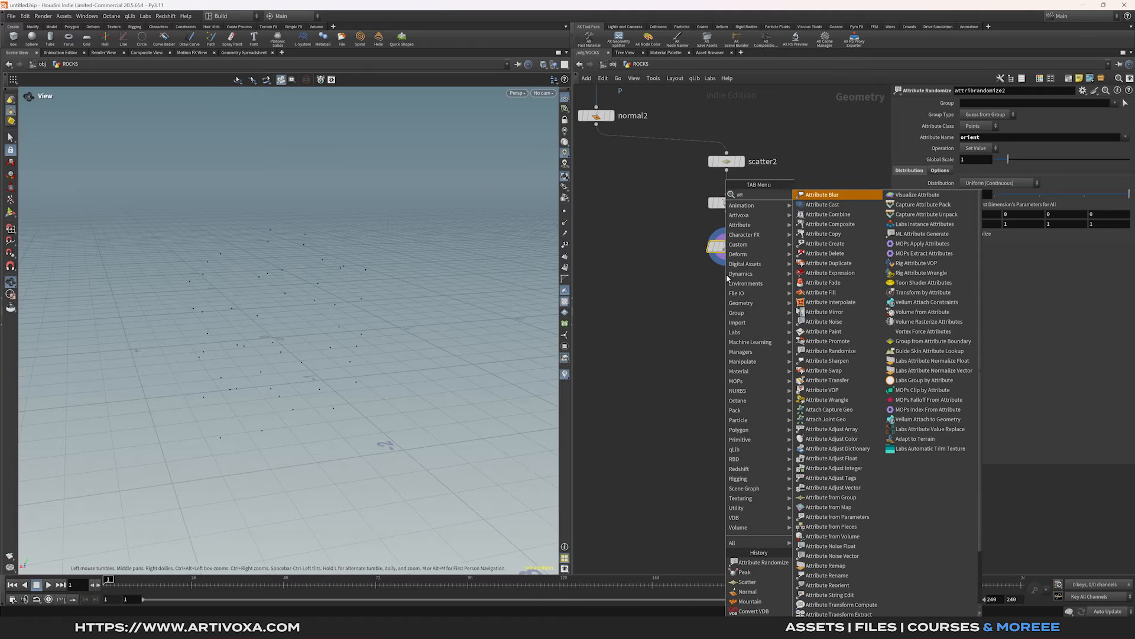
{"action": "type", "text": " ran"}
{"action": "key", "text": "Return"}
{"action": "left_click", "coordinate": [727, 276]}
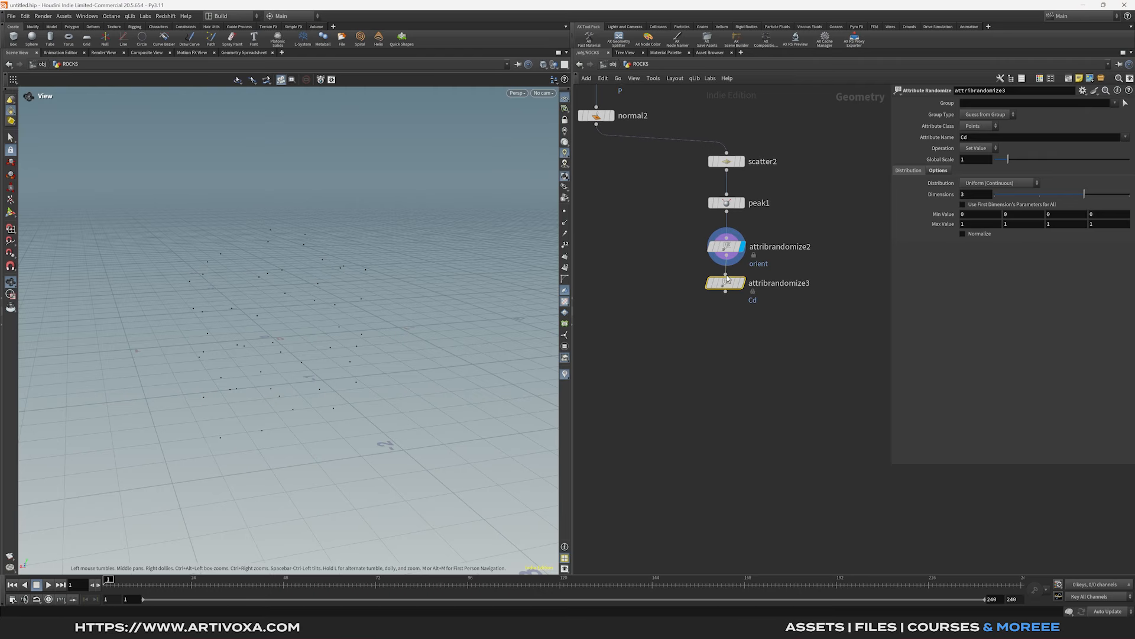
{"action": "left_click_drag", "start_coordinate": [727, 281], "coordinate": [728, 287]}
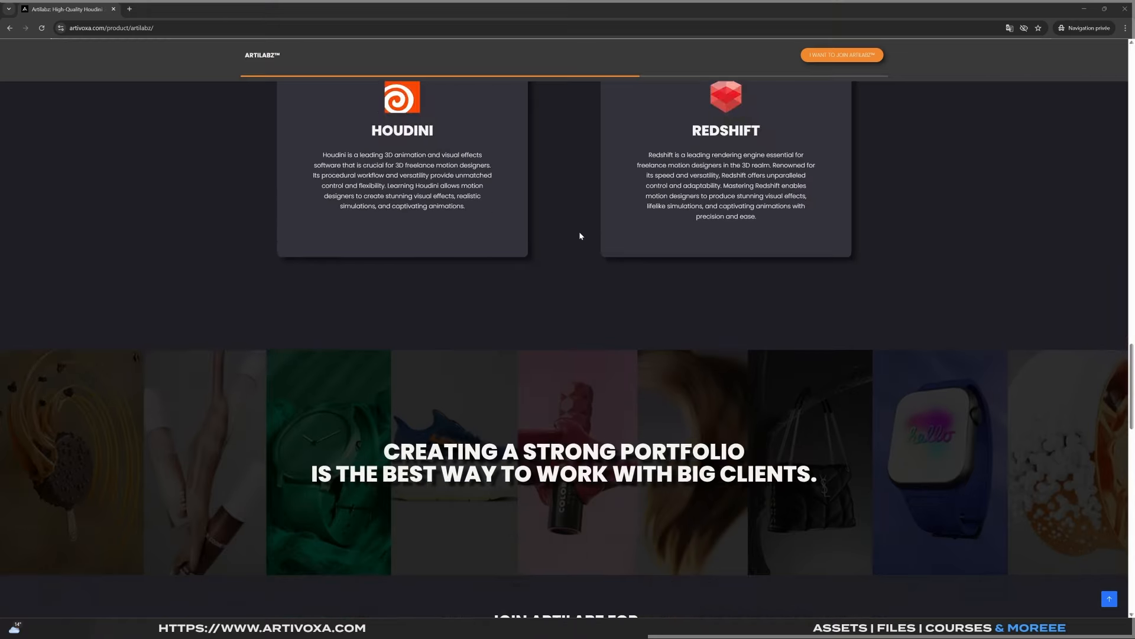
{"action": "scroll", "coordinate": [580, 235], "scroll_direction": "down", "scroll_amount": 10}
{"action": "scroll", "coordinate": [580, 235], "scroll_direction": "down", "scroll_amount": 1}
{"action": "left_click", "coordinate": [687, 317]}
{"action": "left_click", "coordinate": [617, 352]}
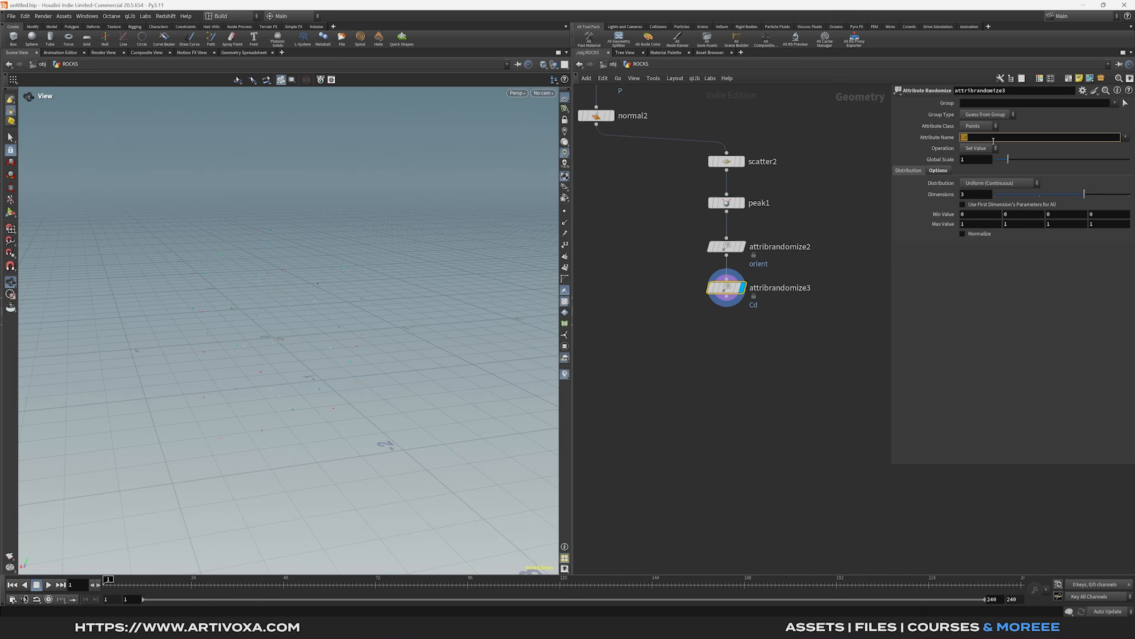
Step: Set attribrandomize3 to randomize the pscale attribute with 1 dimension
{"action": "type", "text": "e"}
{"action": "key", "text": "Return"}
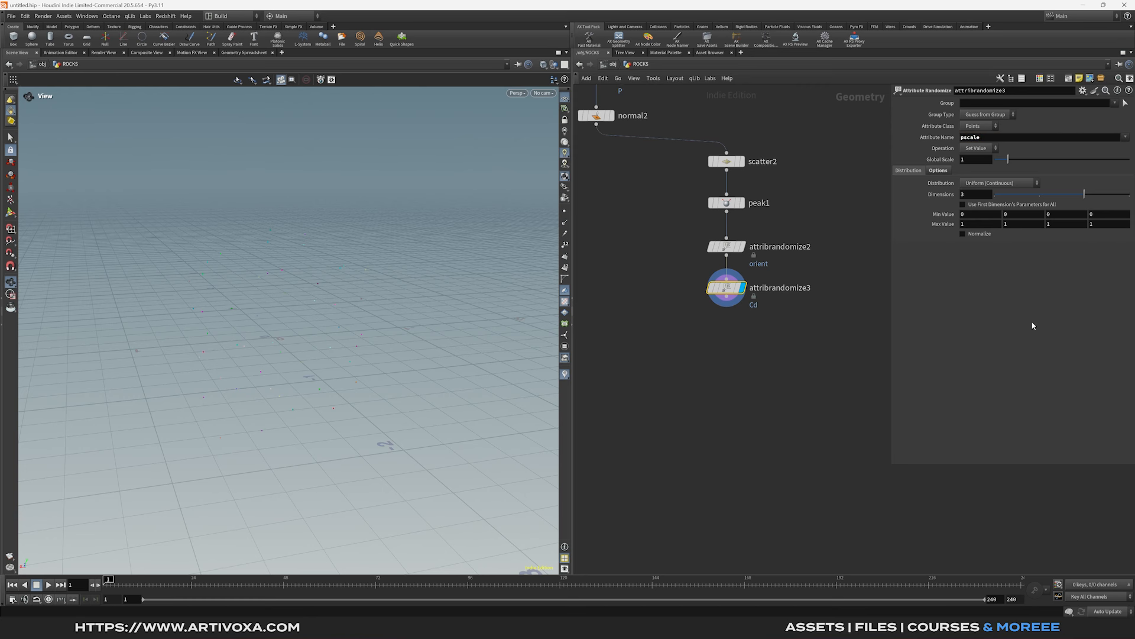
{"action": "left_click_drag", "start_coordinate": [1022, 198], "coordinate": [997, 201]}
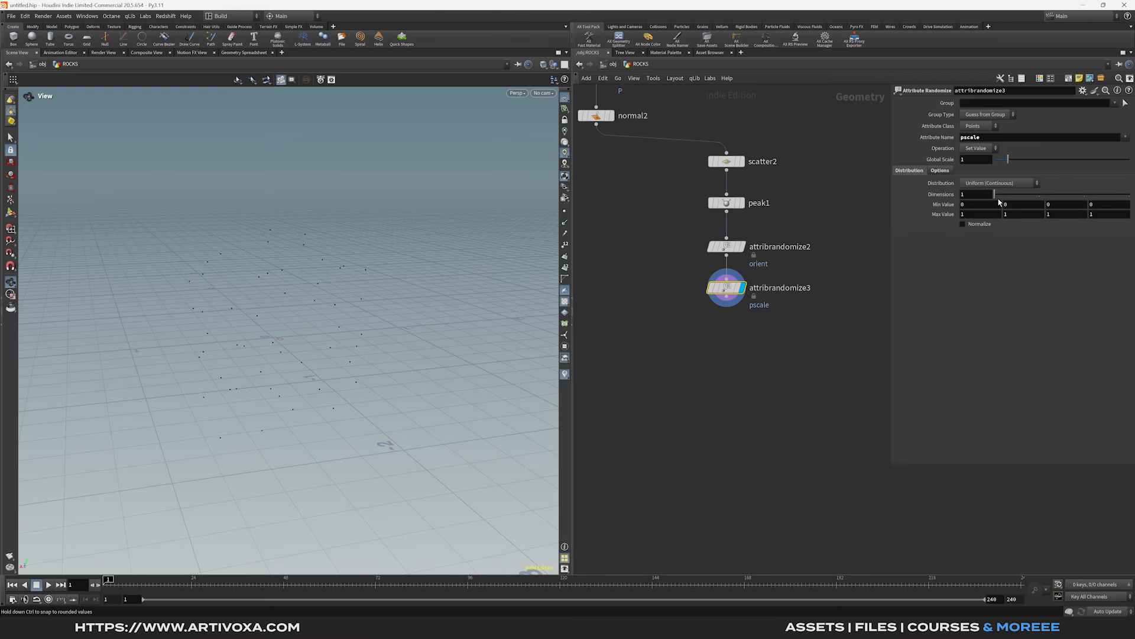
Step: Change attribrandomize3's distribution to Custom Ramp, fitting value 0 to 0.5 and value 1 to 1.5
{"action": "left_click", "coordinate": [999, 183]}
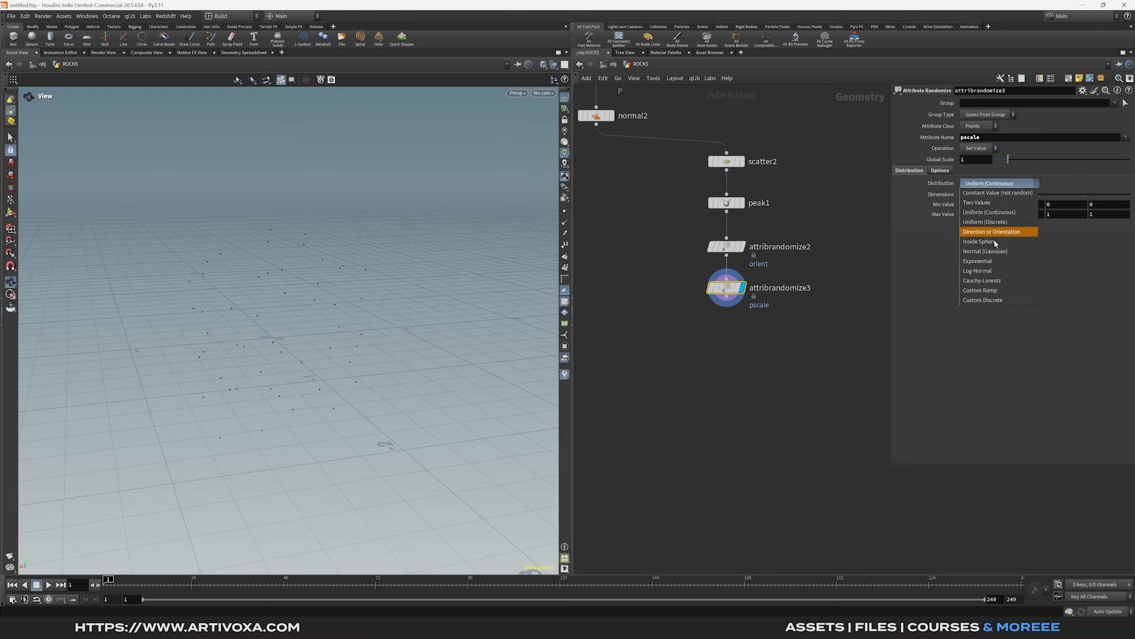
{"action": "left_click", "coordinate": [999, 291]}
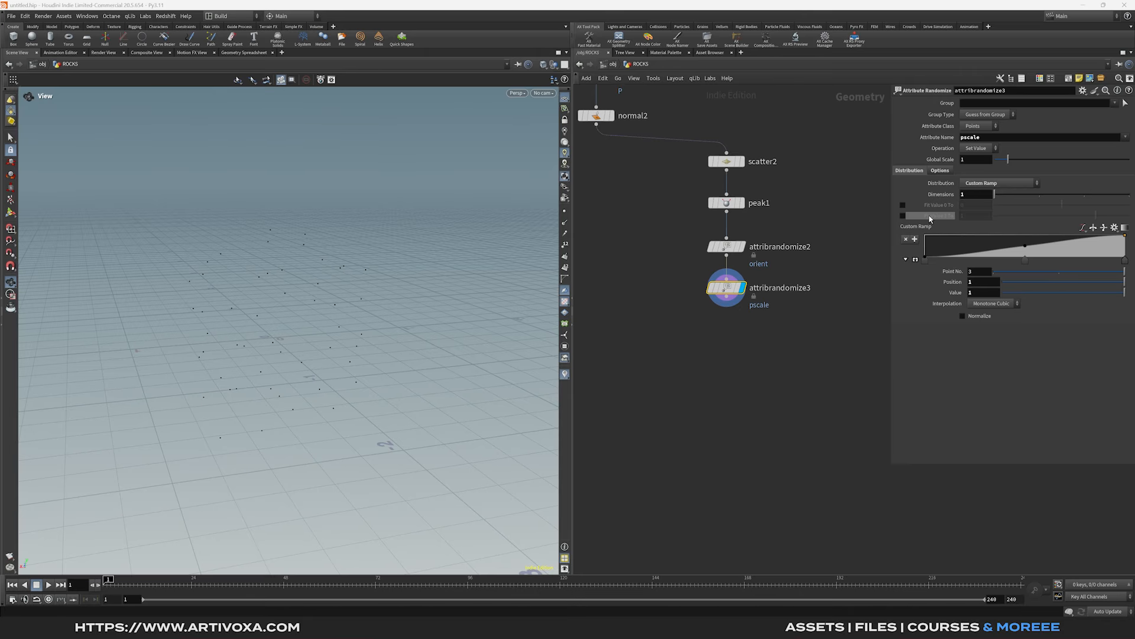
{"action": "left_click", "coordinate": [903, 204]}
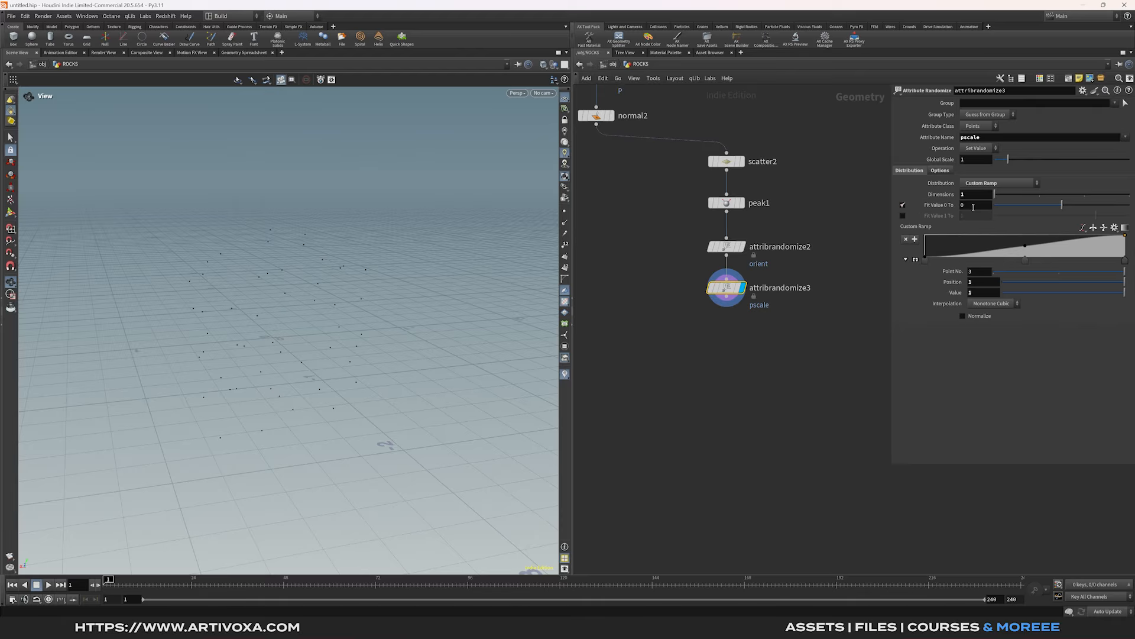
{"action": "left_click", "coordinate": [974, 207]}
{"action": "type", "text": ".5"}
{"action": "left_click", "coordinate": [903, 216]}
{"action": "type", "text": "1.5"}
{"action": "key", "text": "Return"}
Step: Shape the pscale ramp linearly, with the first point's value about 0.29 and the middle point lowered at position about 0.8
{"action": "left_click_drag", "start_coordinate": [925, 256], "coordinate": [951, 250]}
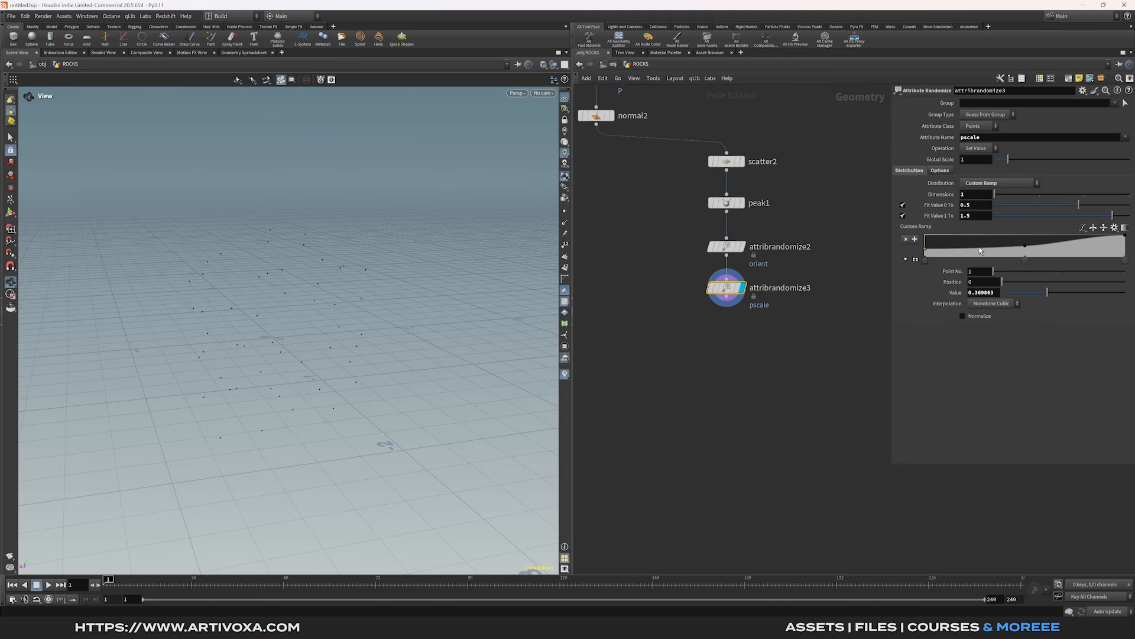
{"action": "left_click_drag", "start_coordinate": [1027, 246], "coordinate": [1090, 251]}
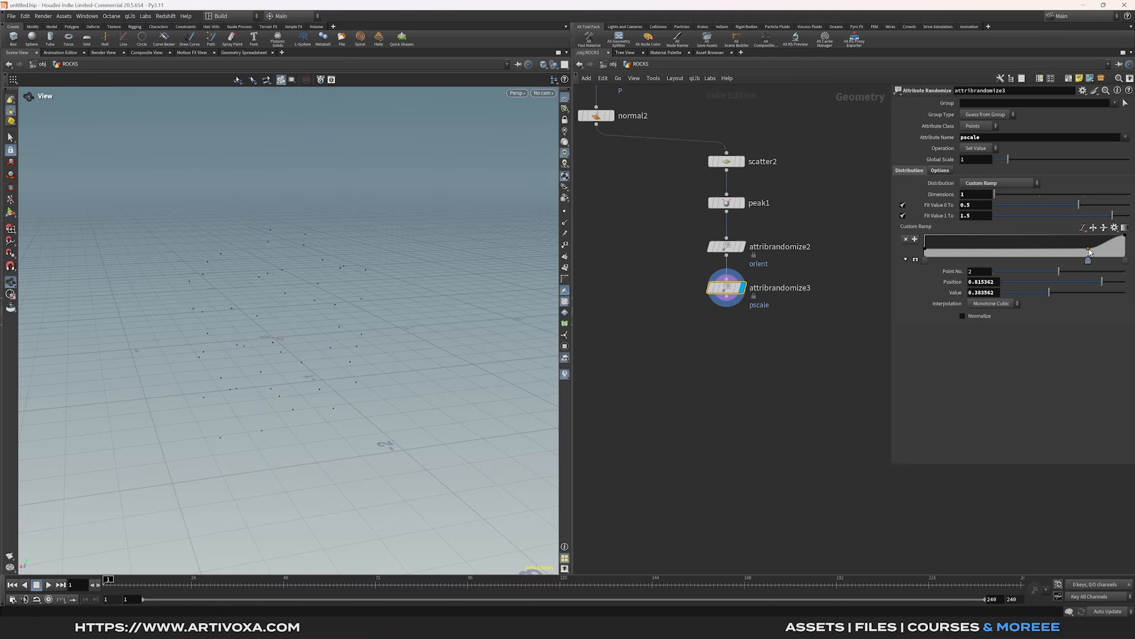
{"action": "left_click", "coordinate": [1083, 228]}
{"action": "left_click", "coordinate": [1092, 248]}
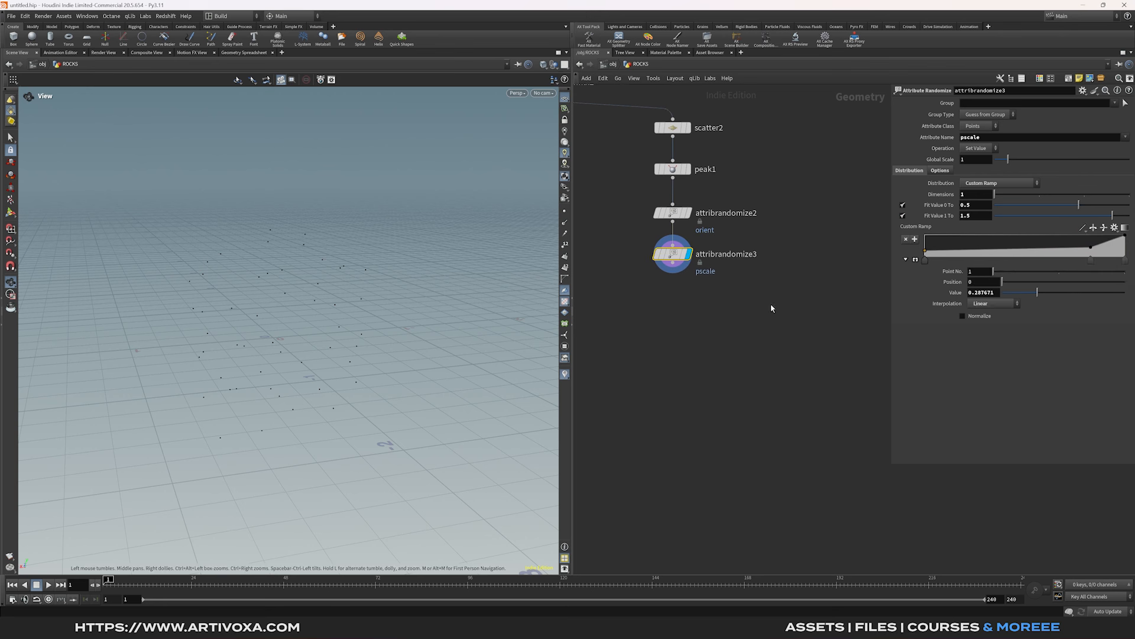
Step: Add a Copy to Points node below attribrandomize3 and feed attribrandomize3 into its target points input
{"action": "key", "text": "Tab"}
{"action": "type", "text": "ctp"}
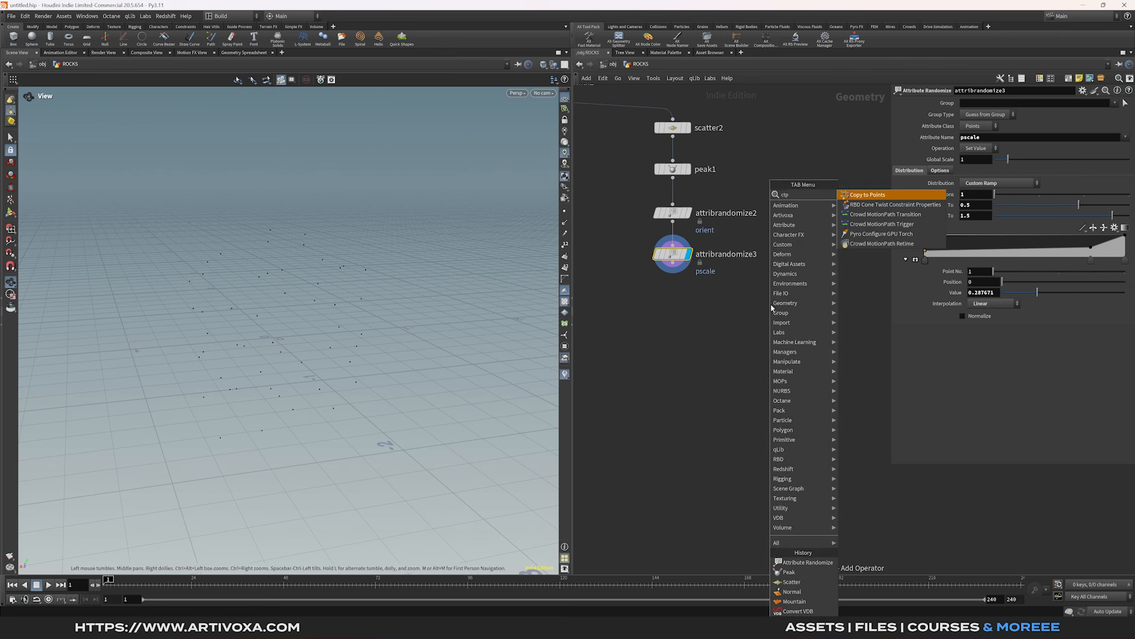
{"action": "key", "text": "Return"}
{"action": "left_click", "coordinate": [770, 303]}
{"action": "left_click_drag", "start_coordinate": [680, 270], "coordinate": [772, 313]}
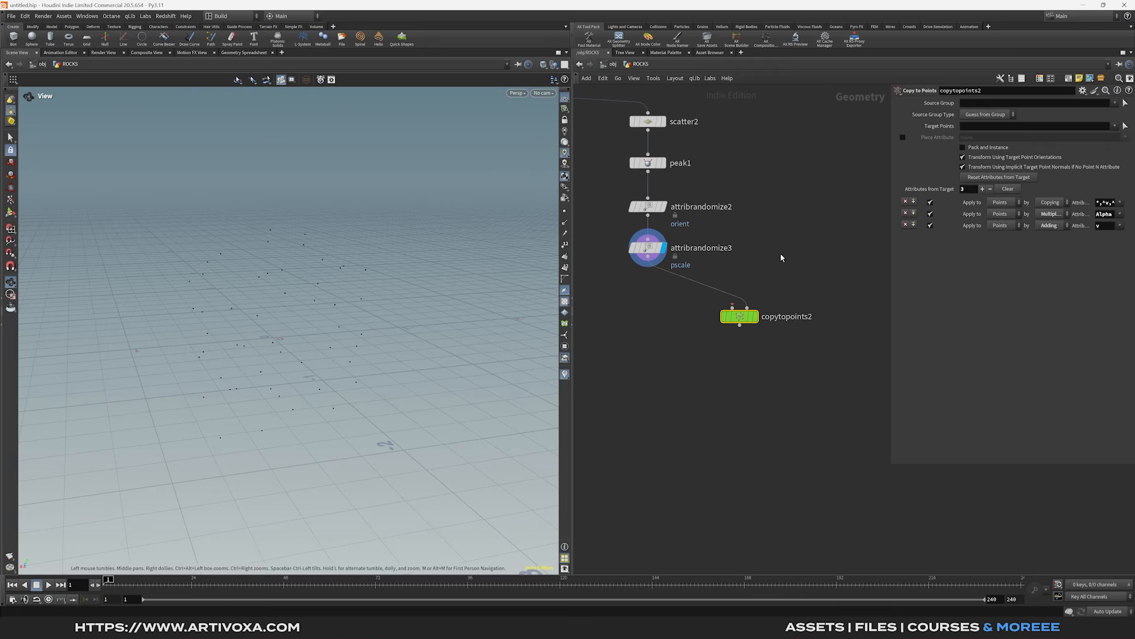
Step: Add a Platonic Solids node and connect it as the source geometry of copytopoints2
{"action": "key", "text": "Tab"}
{"action": "type", "text": "plat"}
{"action": "key", "text": "Return"}
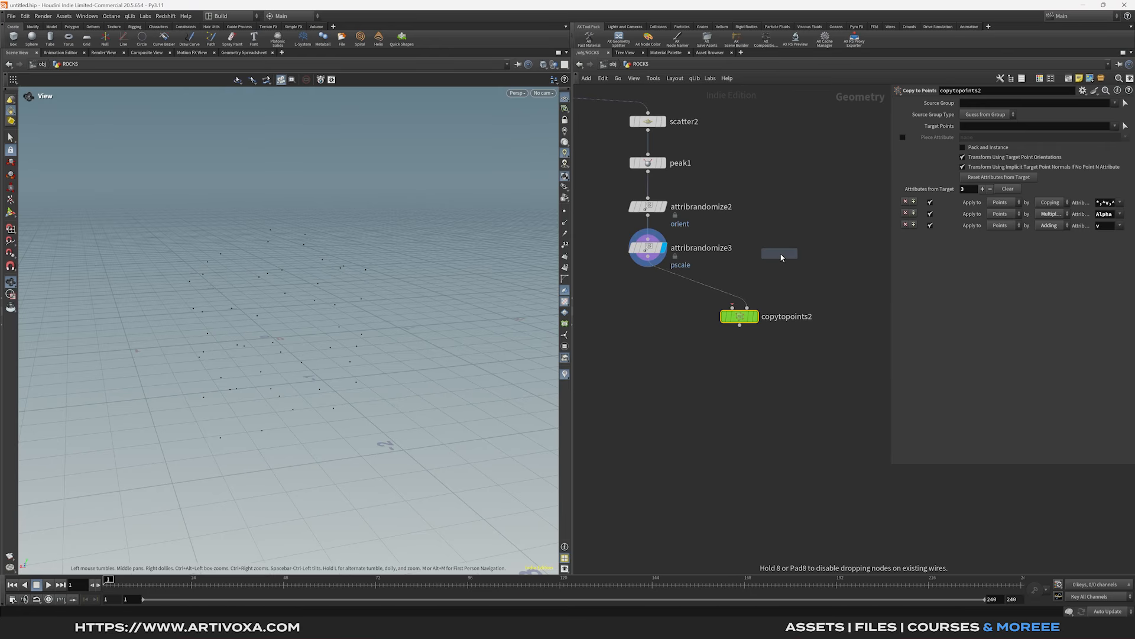
{"action": "left_click", "coordinate": [792, 250]}
{"action": "left_click_drag", "start_coordinate": [806, 256], "coordinate": [747, 307]}
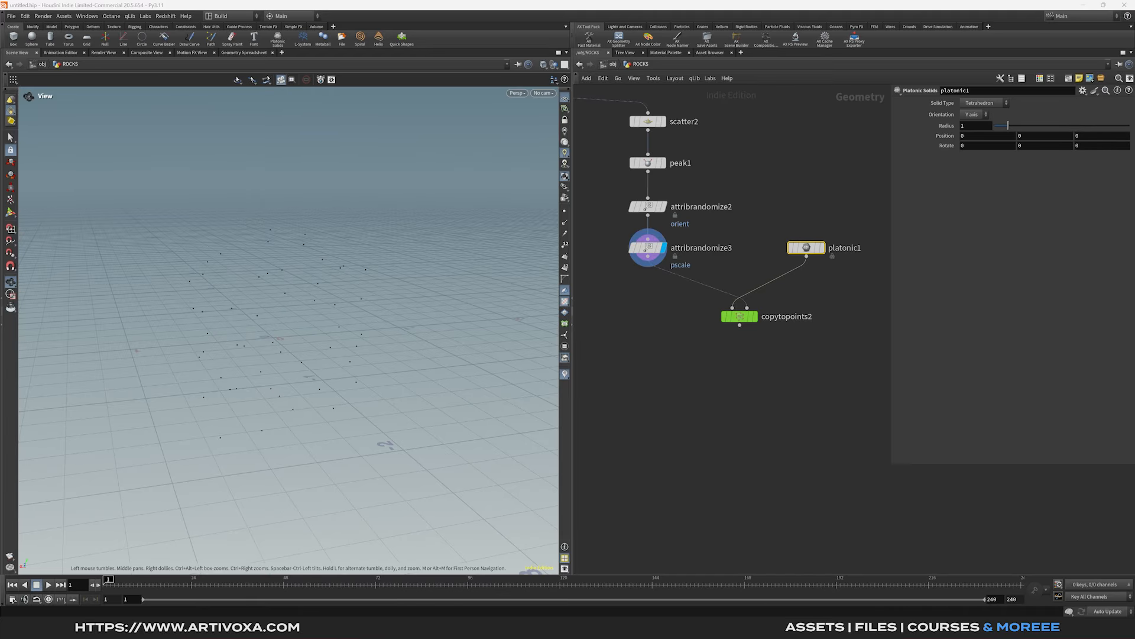
Step: Set platonic1's solid type to Dodecahedron and display the node
{"action": "left_click", "coordinate": [986, 102]}
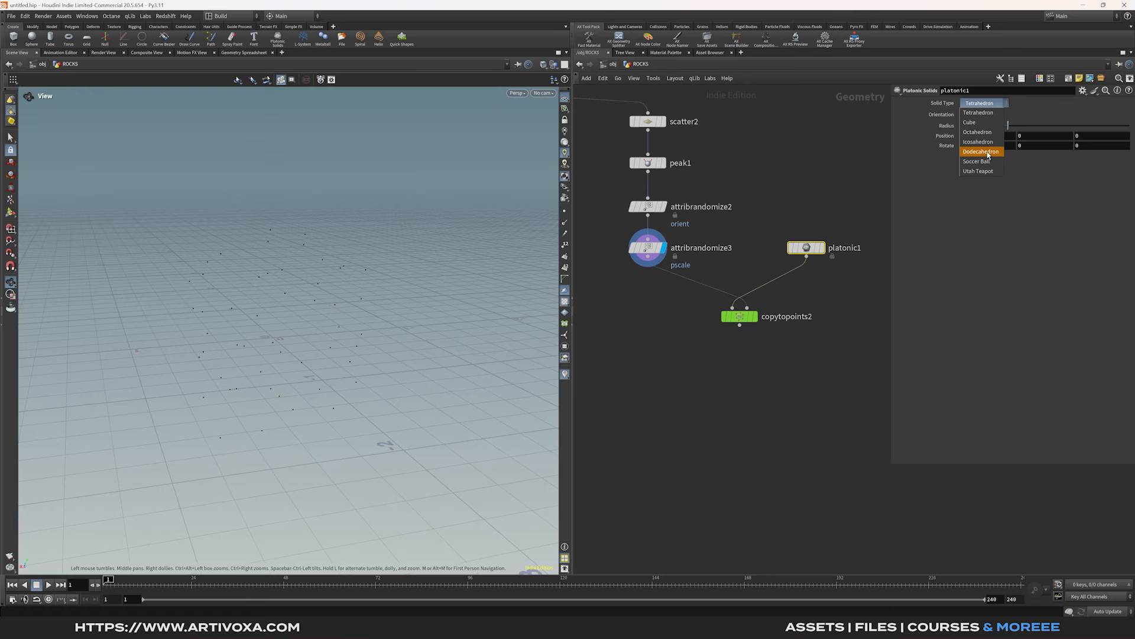
{"action": "left_click", "coordinate": [981, 152]}
{"action": "left_click", "coordinate": [824, 248]}
{"action": "mouse_move", "coordinate": [316, 336]}
{"action": "left_mouse_down"}
{"action": "mouse_move", "coordinate": [350, 313]}
{"action": "mouse_move", "coordinate": [315, 354]}
{"action": "left_mouse_up"}
{"action": "left_click", "coordinate": [1001, 103]}
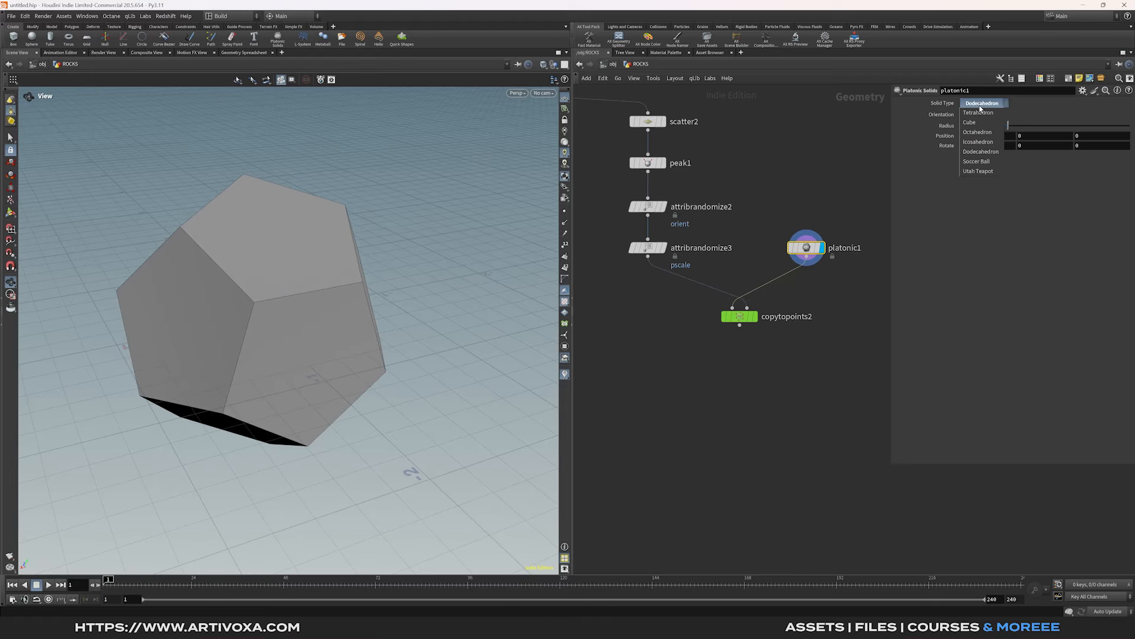
{"action": "left_click", "coordinate": [914, 217]}
Step: Display copytopoints2 and set platonic1's radius to 0.29
{"action": "left_click", "coordinate": [755, 316]}
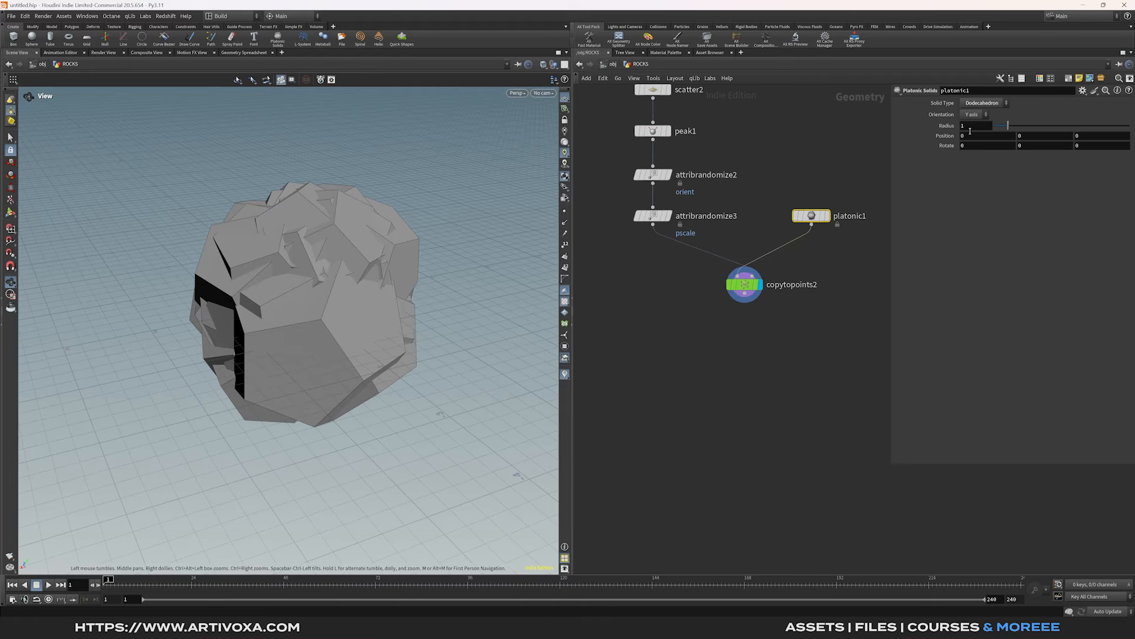
{"action": "left_click", "coordinate": [973, 126]}
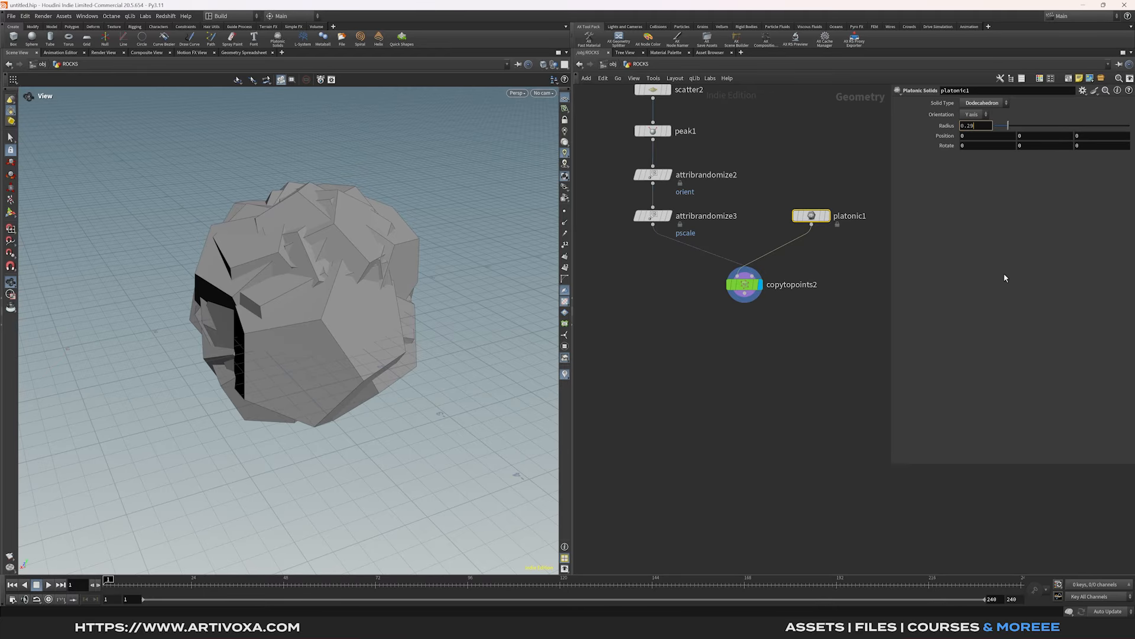
{"action": "key", "text": "Return"}
Step: Append a displayed Normal node below copytopoints2
{"action": "key", "text": "Tab"}
{"action": "type", "text": "norm"}
{"action": "key", "text": "Return"}
{"action": "left_click", "coordinate": [752, 316]}
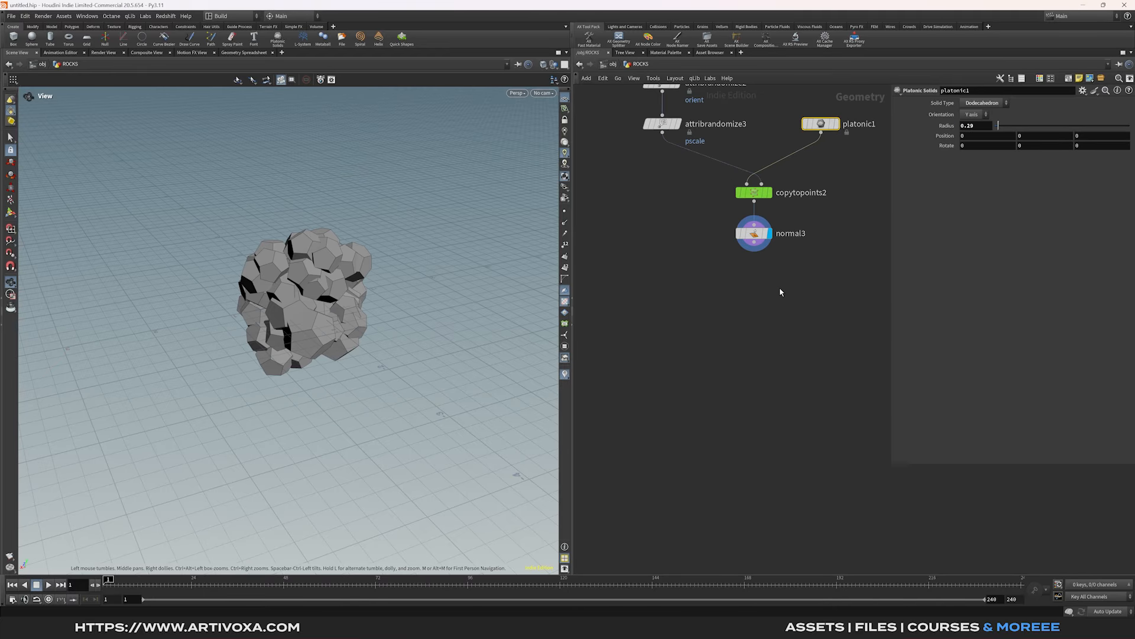
Step: Append a For-Each Connected Piece loop below normal3
{"action": "key", "text": "Tab"}
{"action": "type", "text": "for ea"}
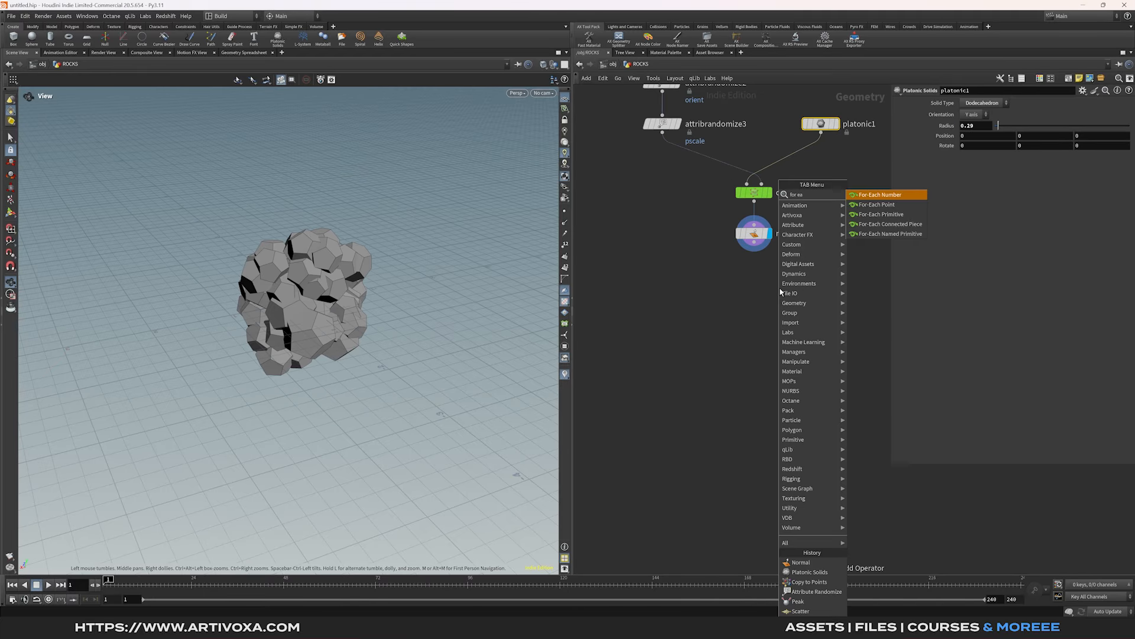
{"action": "key", "text": "Down"}
{"action": "key", "text": "Down"}
{"action": "key", "text": "Down"}
{"action": "key", "text": "Return"}
Step: Add a Scatter node inside the loop, fed by foreach_begin1 and offset beside the main wire
{"action": "key", "text": "Tab"}
{"action": "type", "text": "scatt"}
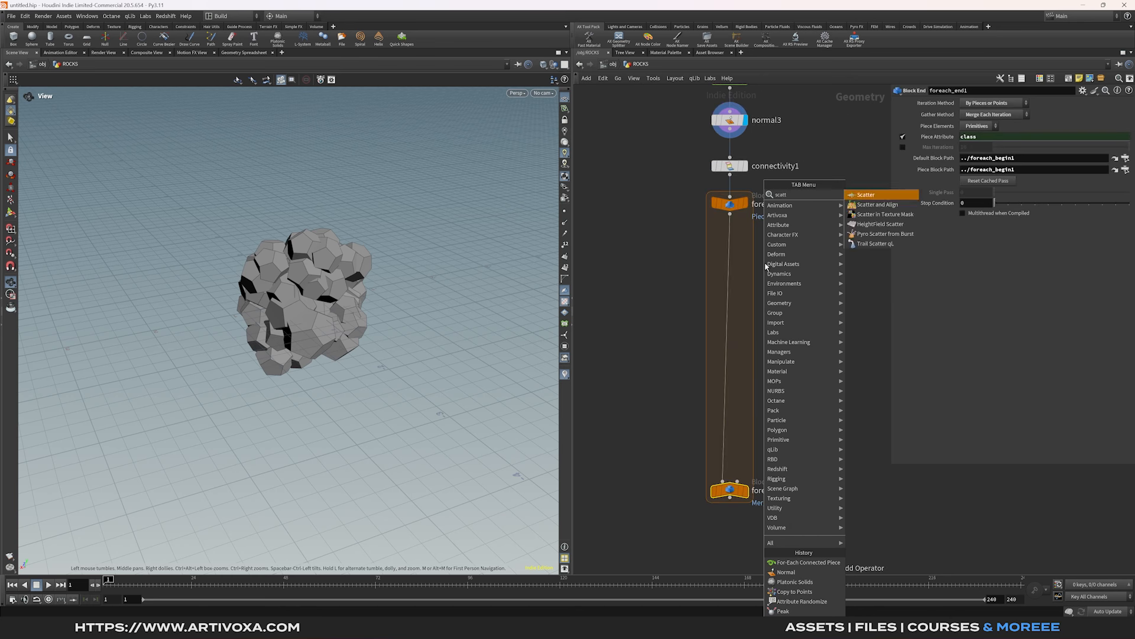
{"action": "key", "text": "Return"}
{"action": "left_click", "coordinate": [809, 254]}
{"action": "left_click_drag", "start_coordinate": [730, 215], "coordinate": [829, 257]}
{"action": "left_click_drag", "start_coordinate": [823, 266], "coordinate": [804, 266]}
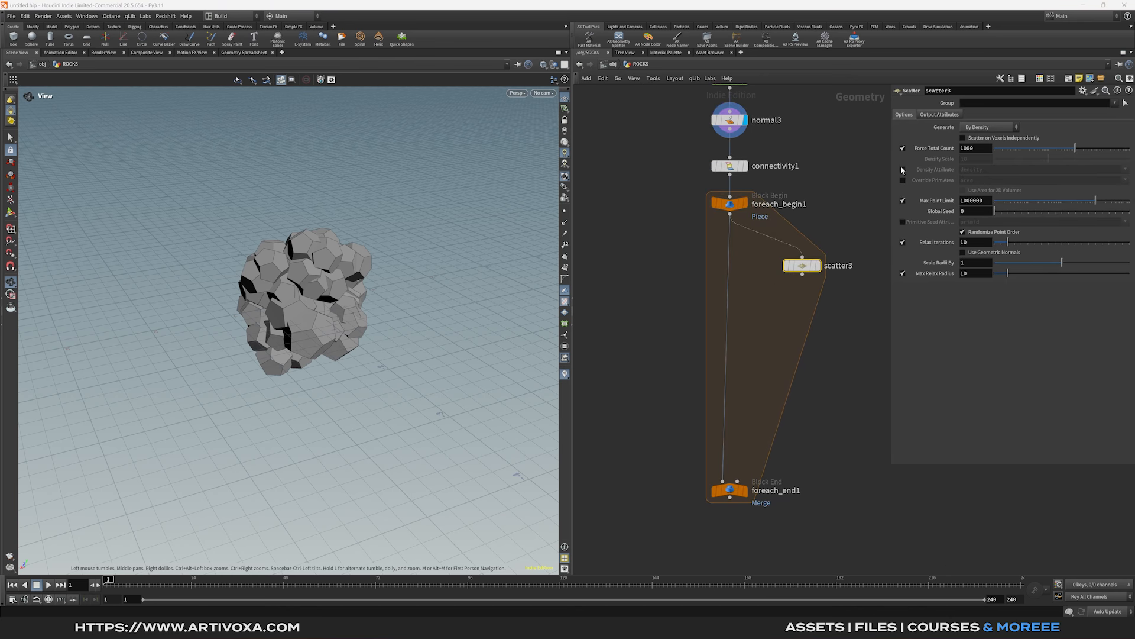
Step: Set scatter3's Force Total Count to 1 and display the node
{"action": "double_click", "coordinate": [973, 152]}
{"action": "type", "text": "1"}
{"action": "key", "text": "Return"}
{"action": "middle_click_drag", "start_coordinate": [828, 302], "coordinate": [779, 289]}
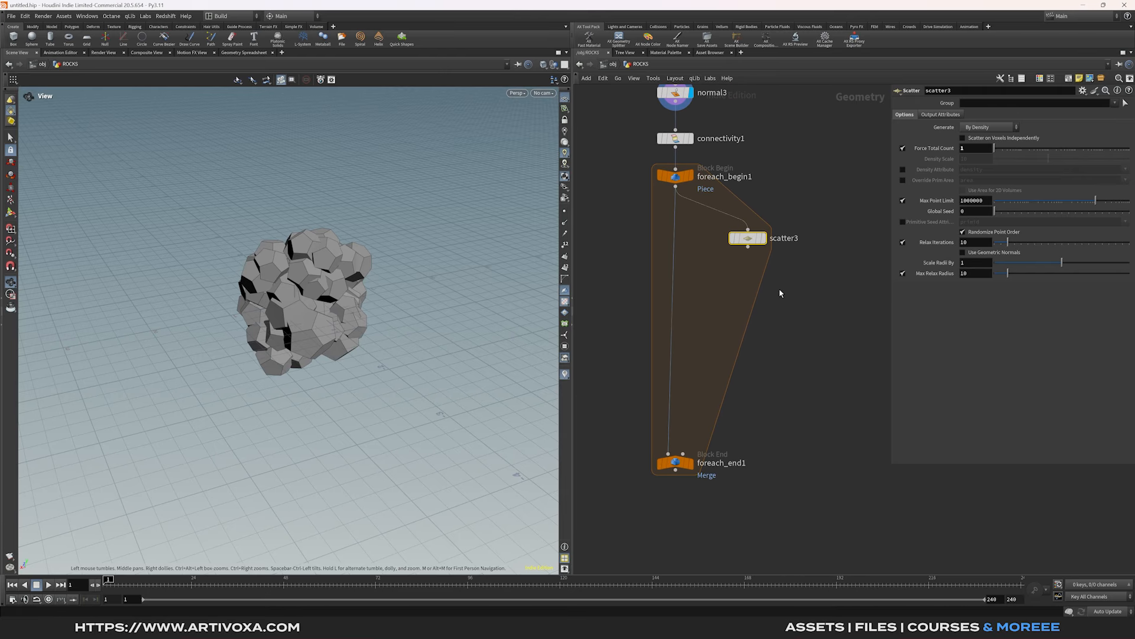
{"action": "key", "text": "r"}
Step: Append an Attribute Randomize node below scatter3
{"action": "key", "text": "Tab"}
{"action": "type", "text": "attrw"}
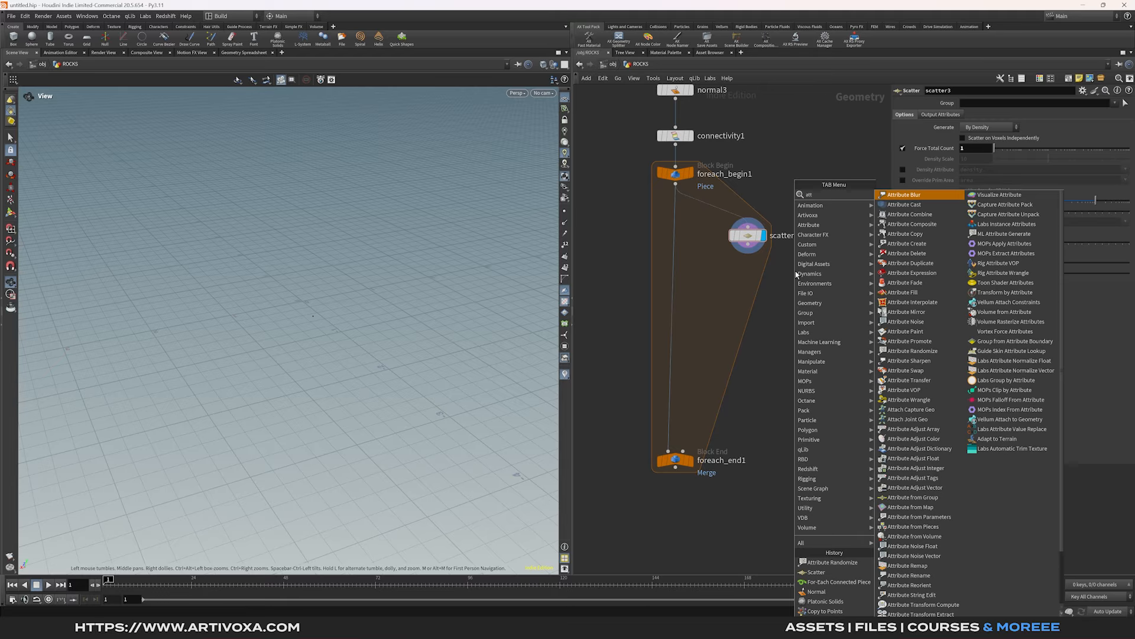
{"action": "key", "text": "Return"}
{"action": "left_click", "coordinate": [795, 272]}
{"action": "left_click_drag", "start_coordinate": [794, 272], "coordinate": [750, 280]}
{"action": "left_click", "coordinate": [750, 271]}
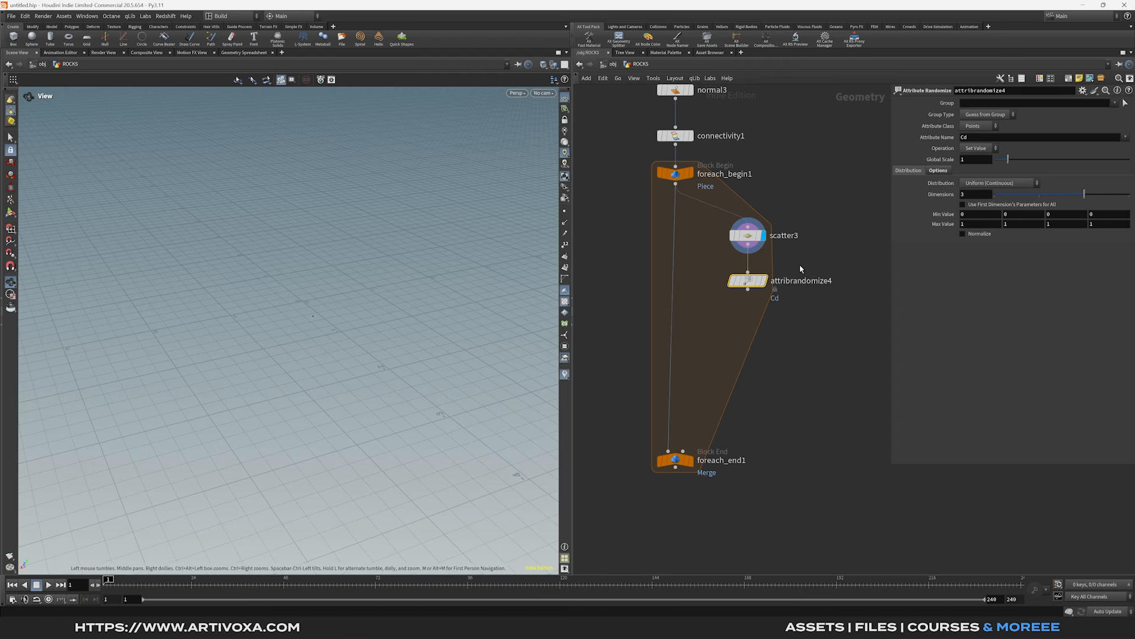
Step: Set attribrandomize4 to randomize pscale with 1 dimension, minimum value 0.7 and maximum value 1.4
{"action": "left_click", "coordinate": [976, 138]}
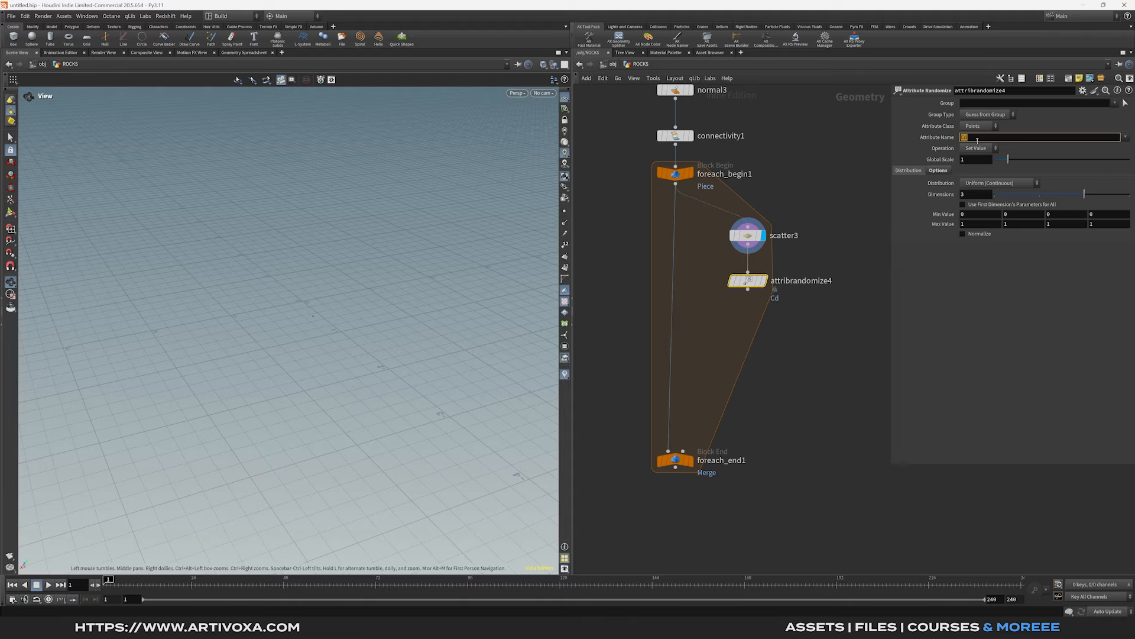
{"action": "type", "text": "pscale"}
{"action": "key", "text": "Return"}
{"action": "left_click_drag", "start_coordinate": [1014, 197], "coordinate": [995, 198]}
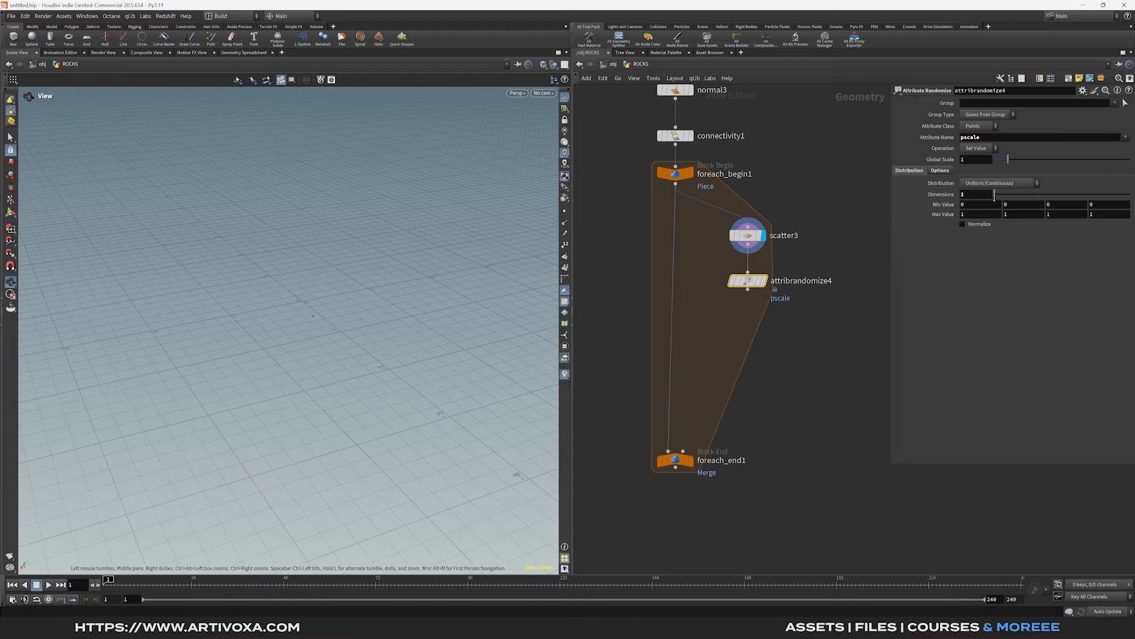
{"action": "mouse_move", "coordinate": [945, 204]}
{"action": "middle_mouse_down"}
{"action": "mouse_move", "coordinate": [991, 207]}
{"action": "mouse_move", "coordinate": [928, 205]}
{"action": "mouse_move", "coordinate": [957, 214]}
{"action": "mouse_move", "coordinate": [940, 216]}
{"action": "middle_mouse_up"}
Step: Append another Attribute Randomize node below attribrandomize4 and align it in the chain
{"action": "middle_click_drag", "start_coordinate": [785, 340], "coordinate": [785, 325]}
{"action": "key", "text": "Tab"}
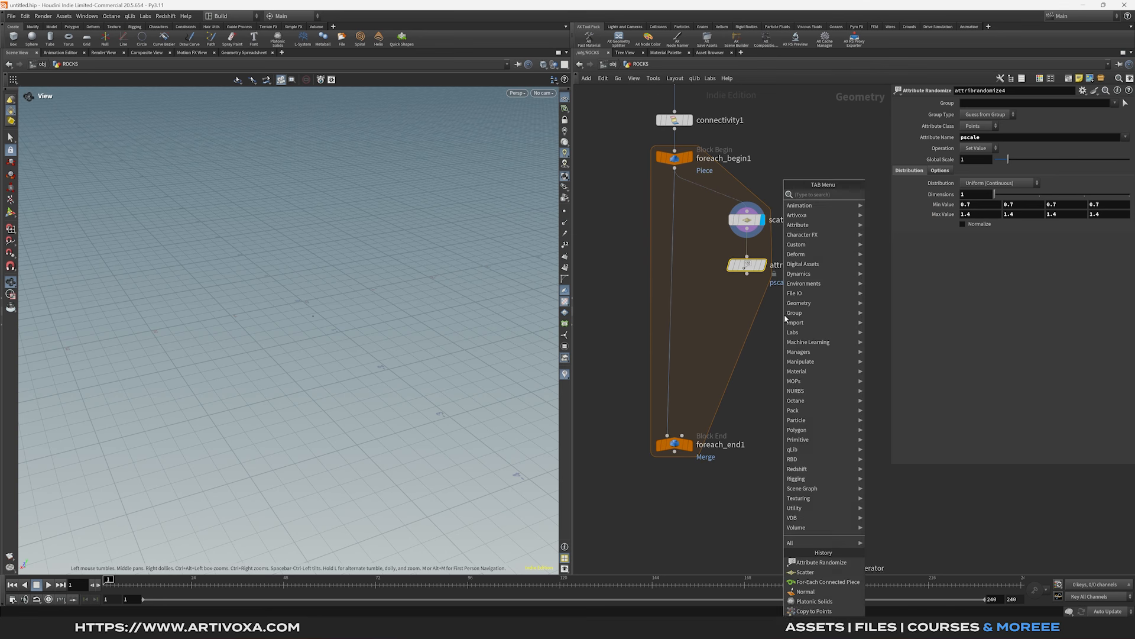
{"action": "type", "text": "att ra"}
{"action": "key", "text": "Return"}
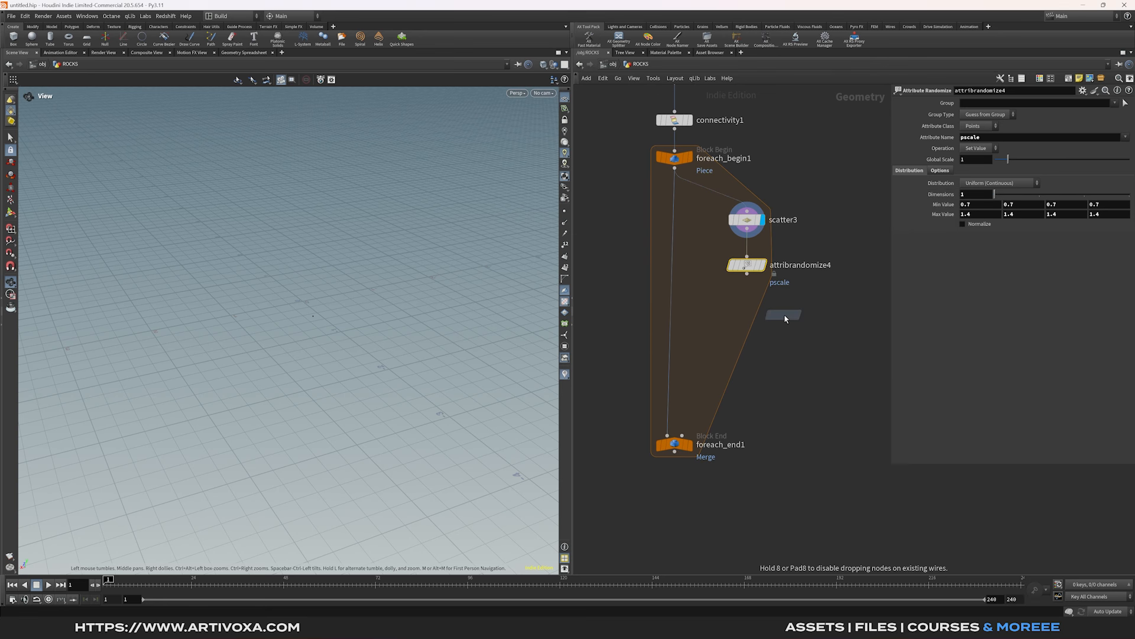
{"action": "left_click", "coordinate": [740, 317]}
{"action": "left_click_drag", "start_coordinate": [747, 274], "coordinate": [740, 308]}
{"action": "left_click_drag", "start_coordinate": [740, 316], "coordinate": [748, 312]}
{"action": "left_click_drag", "start_coordinate": [812, 293], "coordinate": [722, 319]}
Step: Set attribrandomize5 to randomize the orient attribute with 4 dimensions
{"action": "left_click", "coordinate": [973, 149]}
{"action": "double_click", "coordinate": [984, 138]}
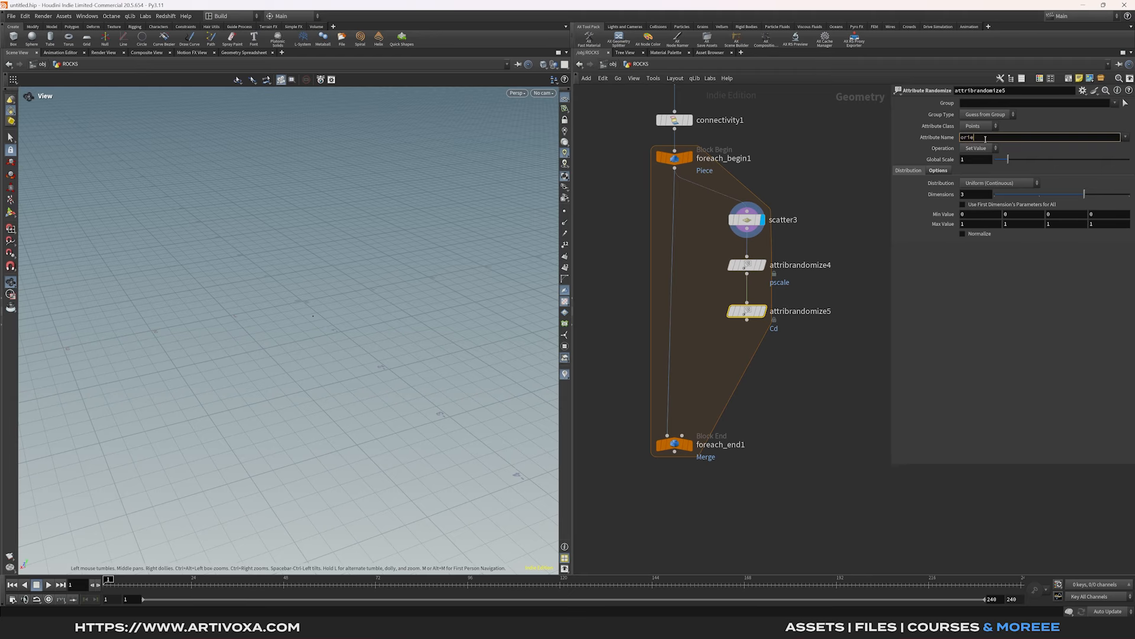
{"action": "key", "text": "Return"}
{"action": "left_click_drag", "start_coordinate": [1084, 194], "coordinate": [1114, 191]}
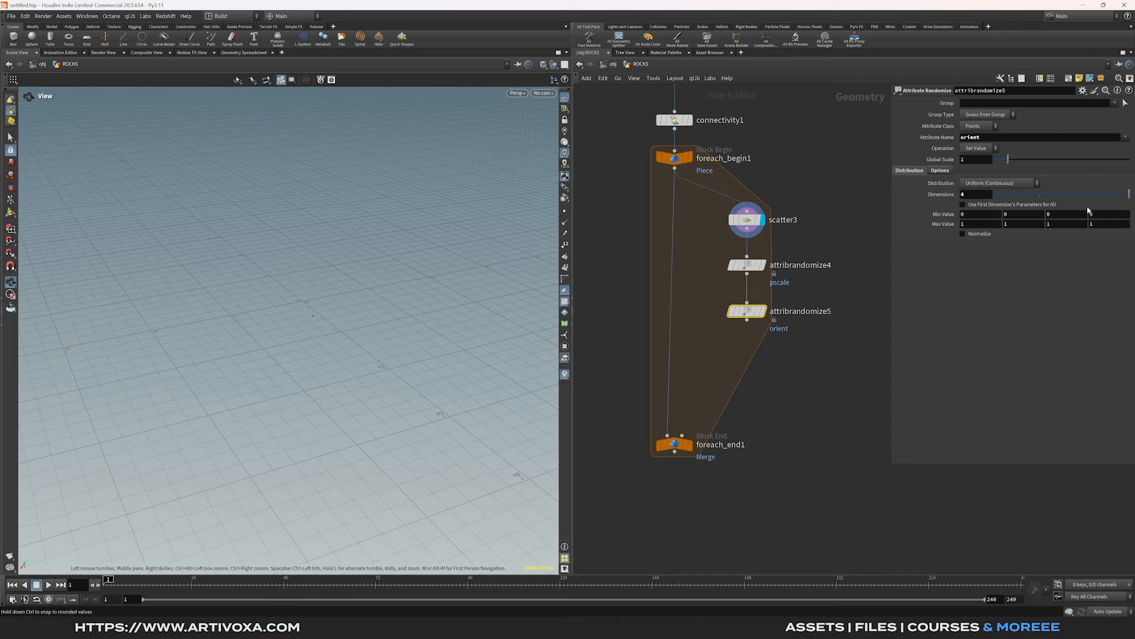
Step: Add a Copy to Points node inside the loop with attribrandomize5 feeding its target points input
{"action": "middle_click_drag", "start_coordinate": [778, 362], "coordinate": [769, 335]}
{"action": "key", "text": "Tab"}
{"action": "type", "text": "ctp"}
{"action": "key", "text": "Return"}
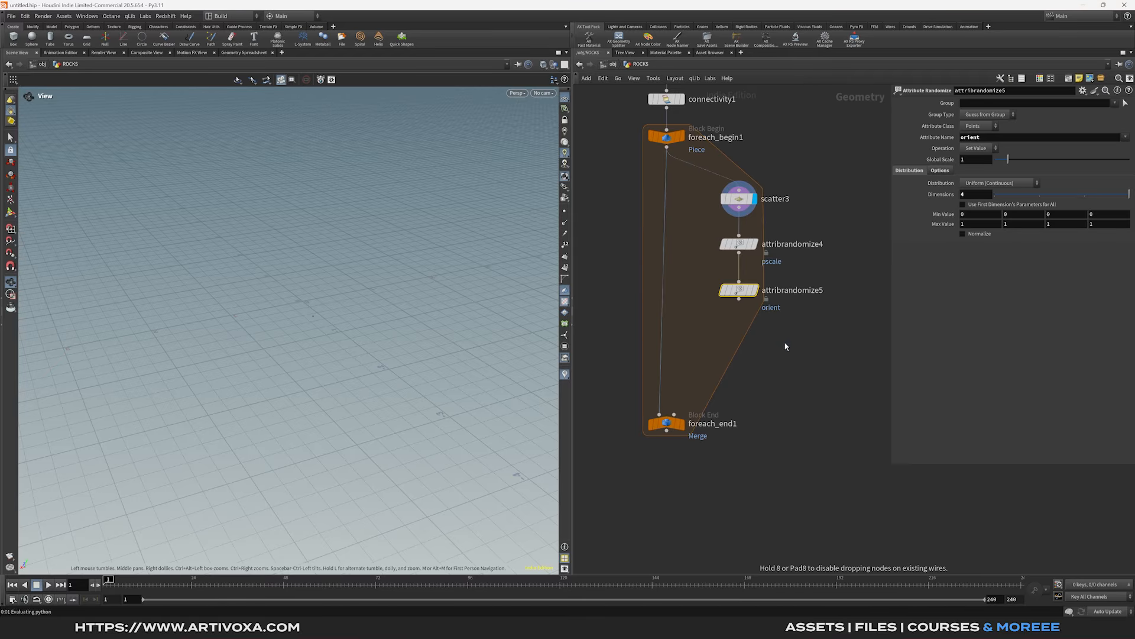
{"action": "left_click", "coordinate": [784, 342]}
{"action": "middle_click_drag", "start_coordinate": [837, 314], "coordinate": [735, 310]}
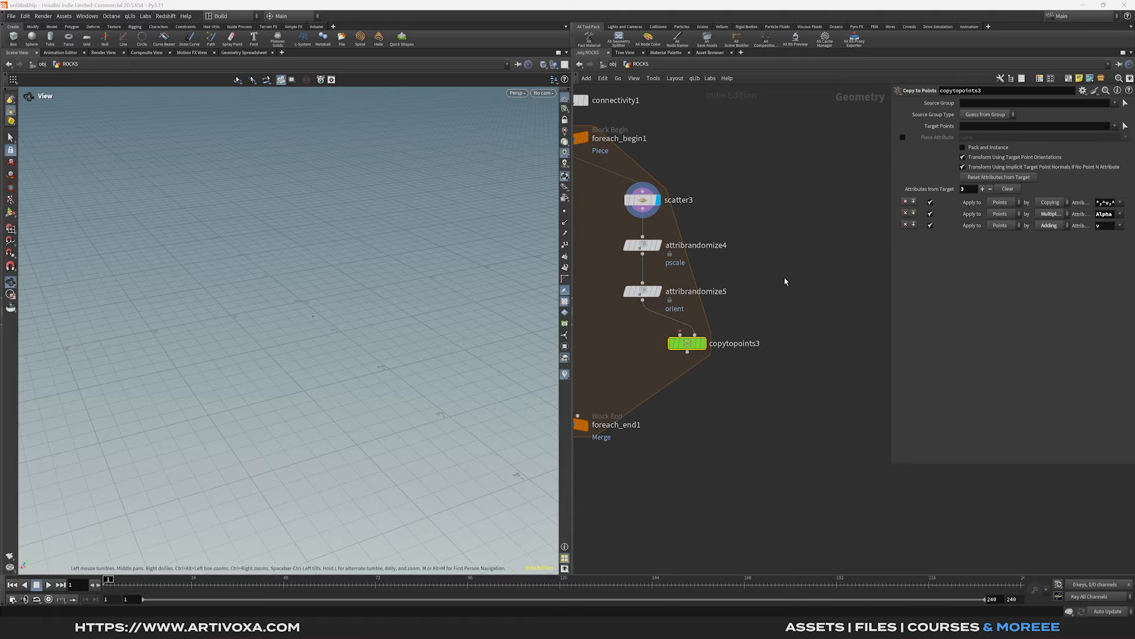
Step: Add a second Platonic Solids node and connect it as the source geometry of copytopoints3
{"action": "key", "text": "Tab"}
{"action": "type", "text": "plato"}
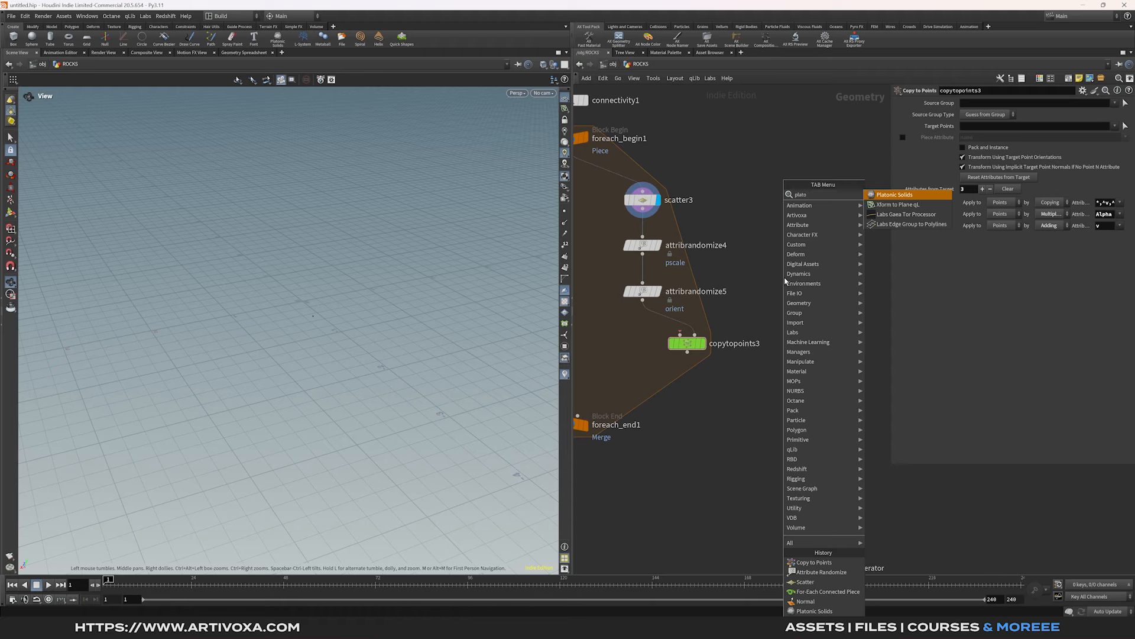
{"action": "key", "text": "Return"}
{"action": "left_click", "coordinate": [786, 288]}
{"action": "left_click_drag", "start_coordinate": [785, 300], "coordinate": [757, 311]}
{"action": "left_click", "coordinate": [687, 342]}
{"action": "middle_click_drag", "start_coordinate": [697, 385], "coordinate": [733, 382]}
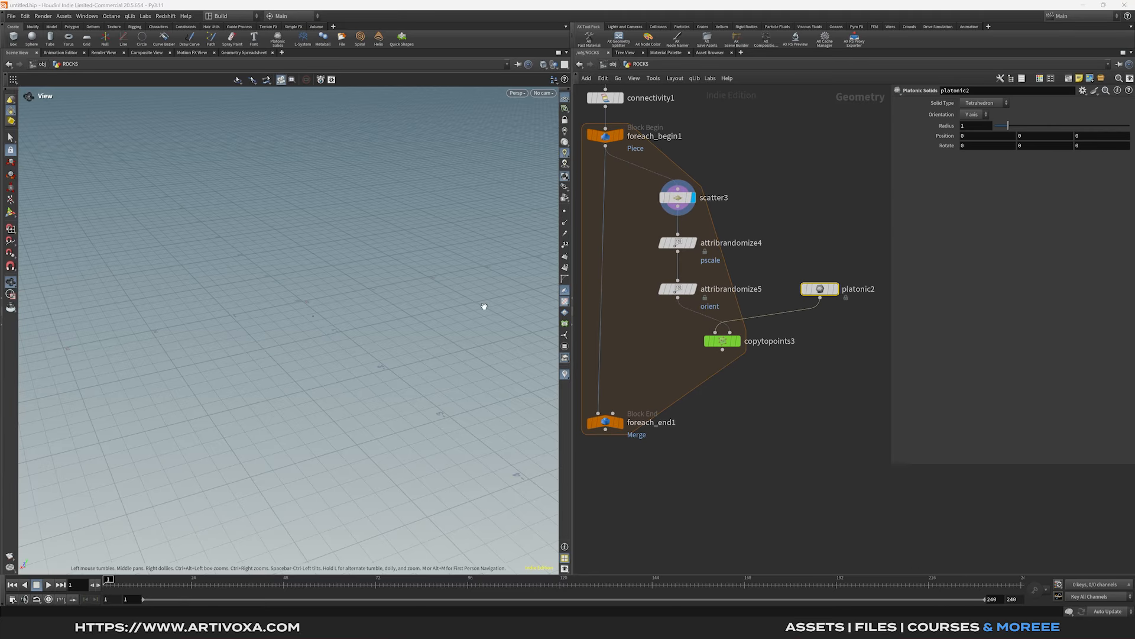
Step: Set platonic2's solid type to Octahedron and its radius to 0.35
{"action": "left_click", "coordinate": [983, 105]}
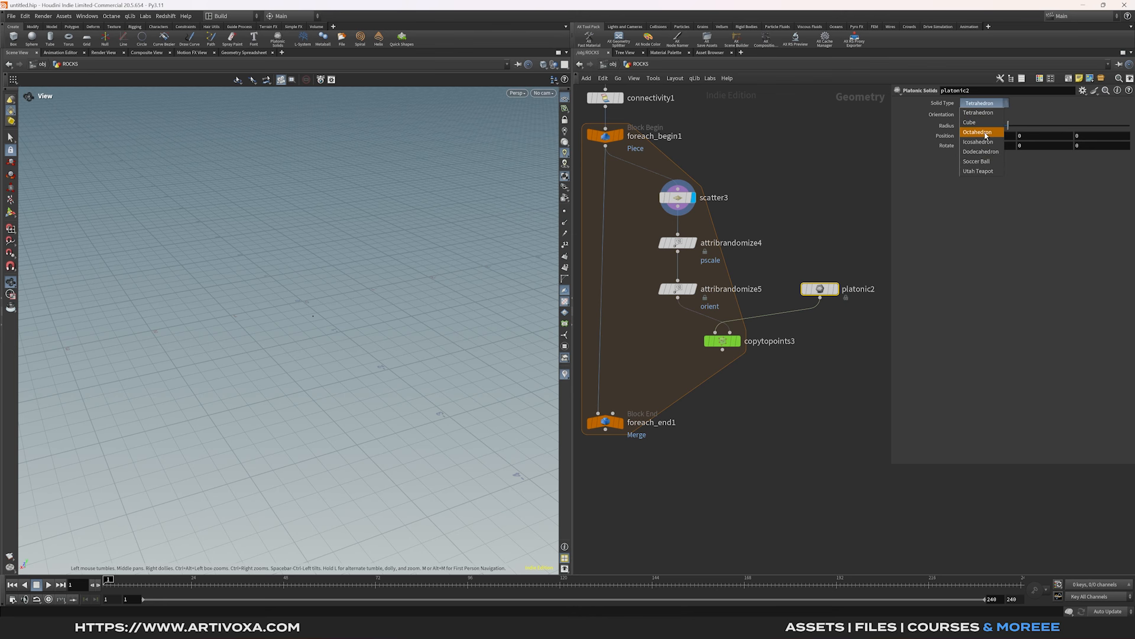
{"action": "left_click", "coordinate": [983, 132]}
{"action": "left_click", "coordinate": [977, 127]}
{"action": "type", "text": "0.35"}
{"action": "key", "text": "Return"}
Step: Add a Boolean node above foreach_end1 and connect foreach_begin1 to its first input
{"action": "middle_click_drag", "start_coordinate": [741, 417], "coordinate": [754, 394]}
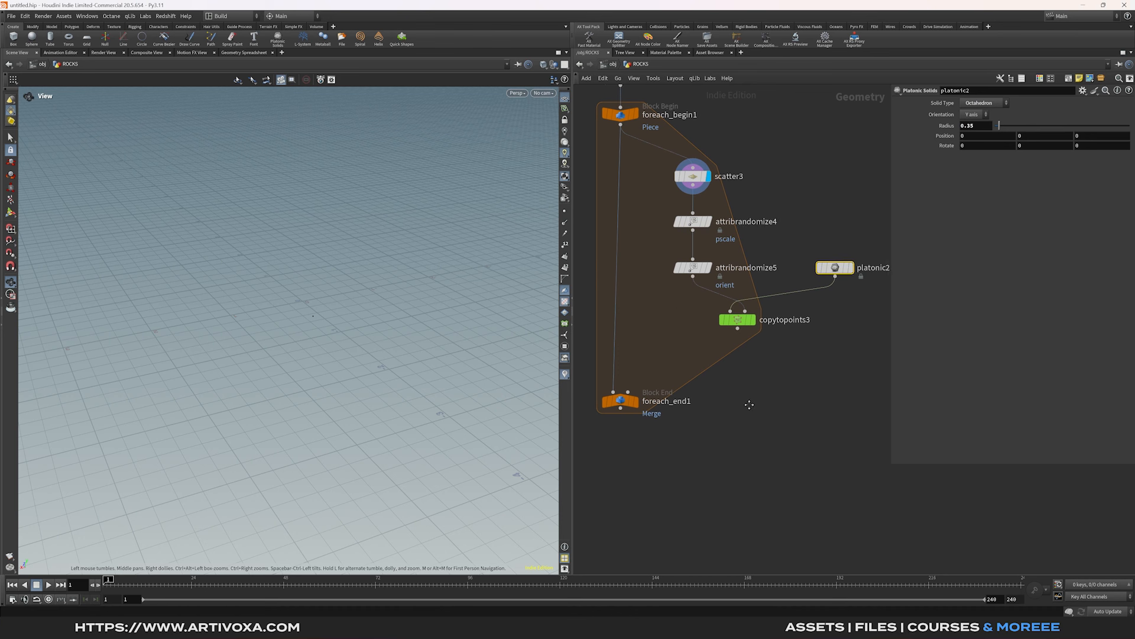
{"action": "key", "text": "Tab"}
{"action": "type", "text": "bool"}
{"action": "key", "text": "Return"}
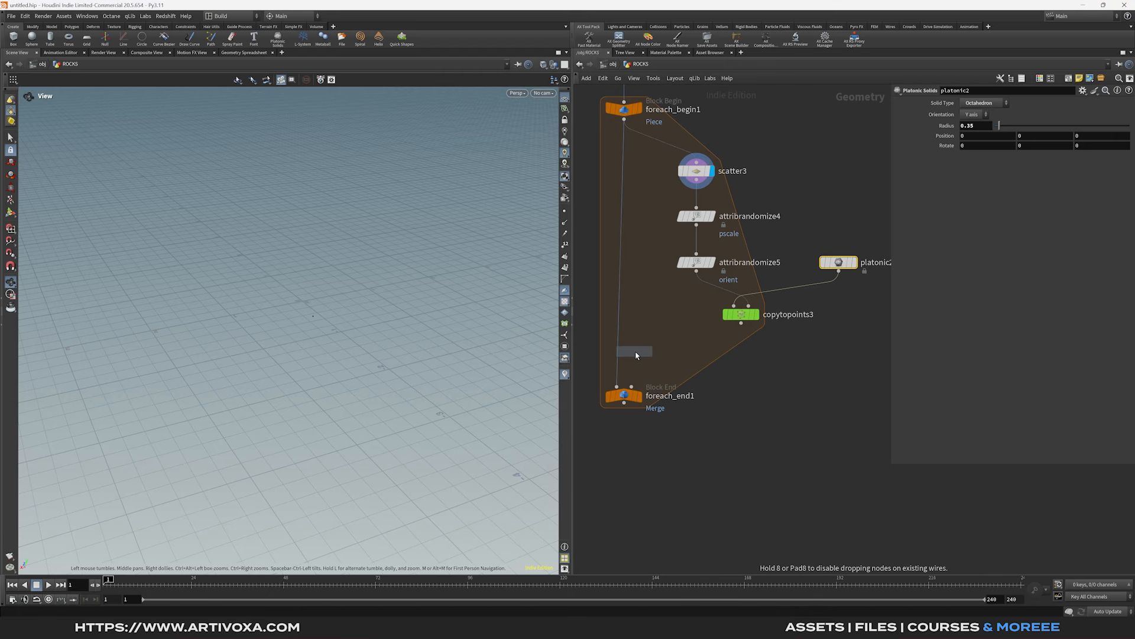
{"action": "left_click", "coordinate": [636, 350]}
{"action": "left_click_drag", "start_coordinate": [625, 120], "coordinate": [628, 345]}
Step: Display copytopoints3, connect it to boolean1's second input, and feed boolean1 into foreach_end1
{"action": "left_click", "coordinate": [757, 315]}
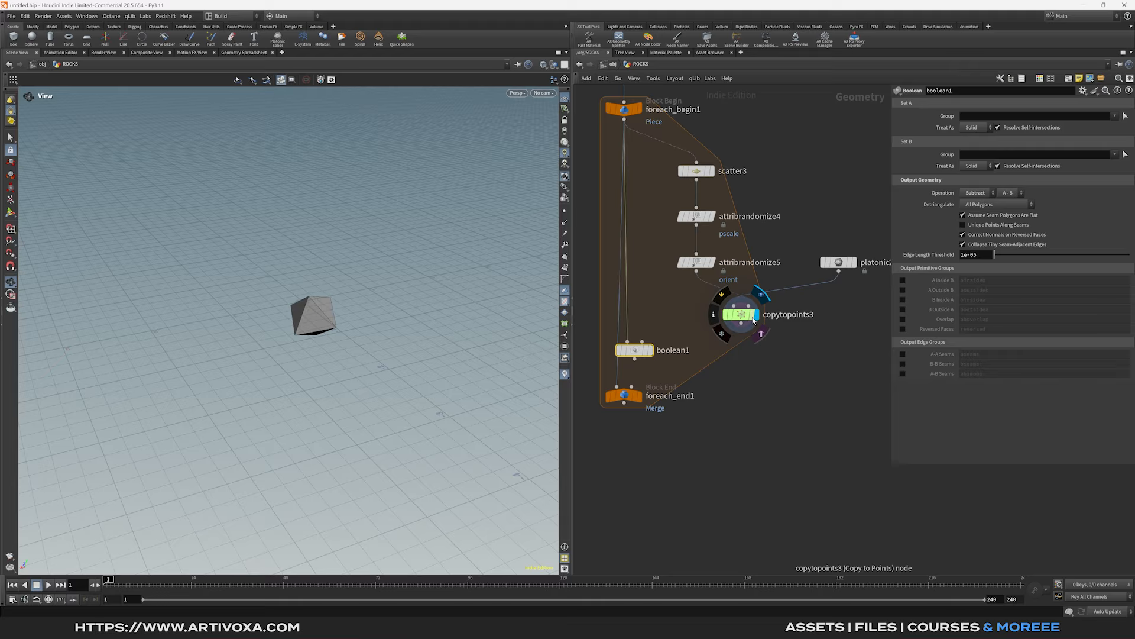
{"action": "left_click_drag", "start_coordinate": [738, 333], "coordinate": [624, 350]}
{"action": "middle_click_drag", "start_coordinate": [699, 378], "coordinate": [744, 331]}
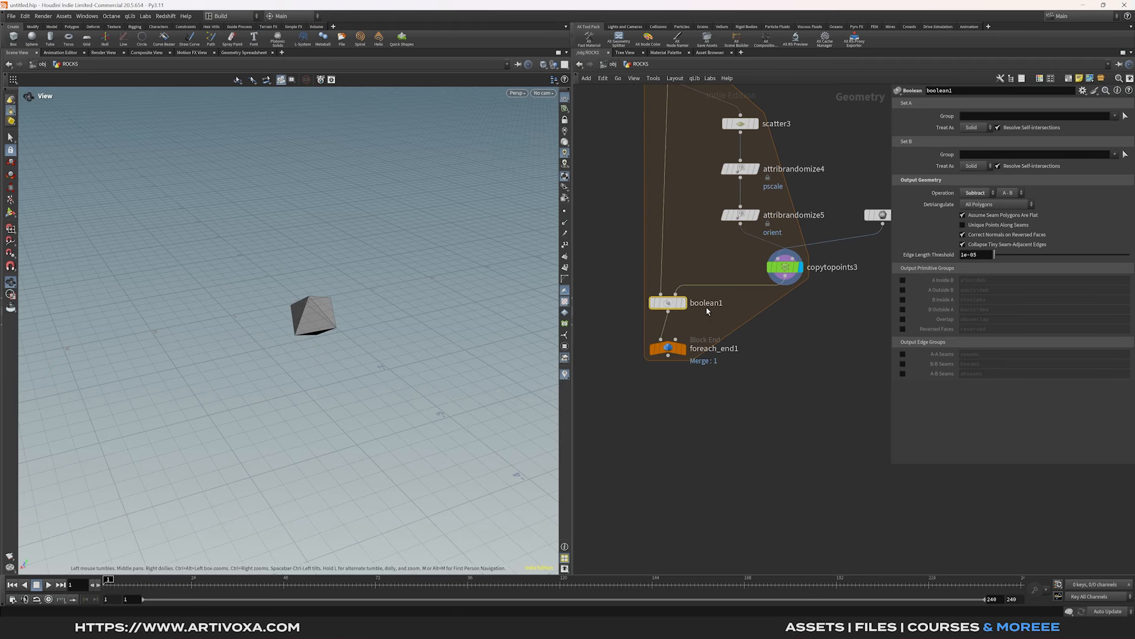
Step: Display foreach_end1, then append a displayed Labs Delete Small Parts node below it
{"action": "left_click", "coordinate": [685, 349]}
{"action": "key", "text": "Tab"}
{"action": "type", "text": "labs del"}
{"action": "key", "text": "Return"}
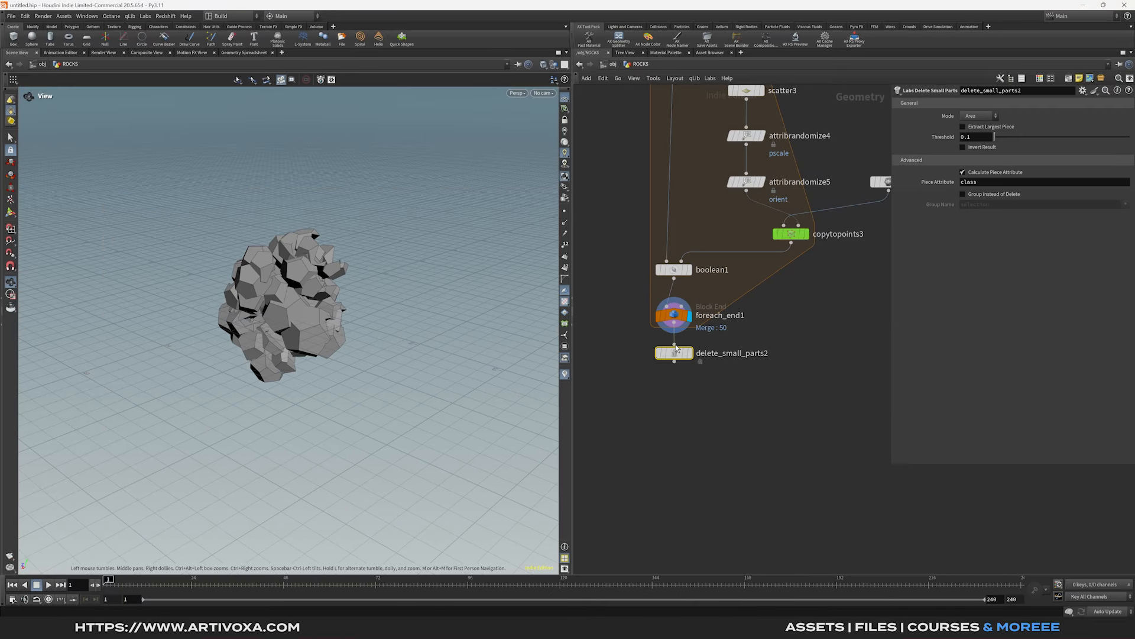
{"action": "left_click", "coordinate": [675, 354]}
Step: Set the threshold of delete_small_parts2 to 0.4 and inspect the rock from another angle
{"action": "double_click", "coordinate": [978, 140]}
{"action": "type", "text": "0.4"}
{"action": "key", "text": "Return"}
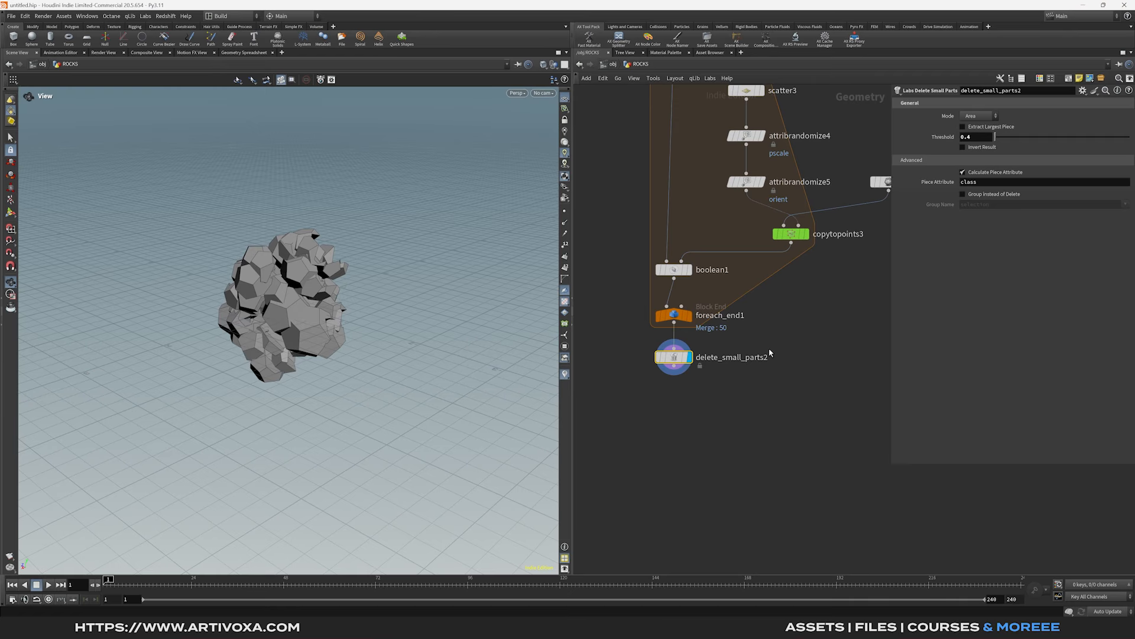
{"action": "left_click_drag", "start_coordinate": [323, 314], "coordinate": [358, 268]}
{"action": "left_click_drag", "start_coordinate": [340, 308], "coordinate": [318, 311]}
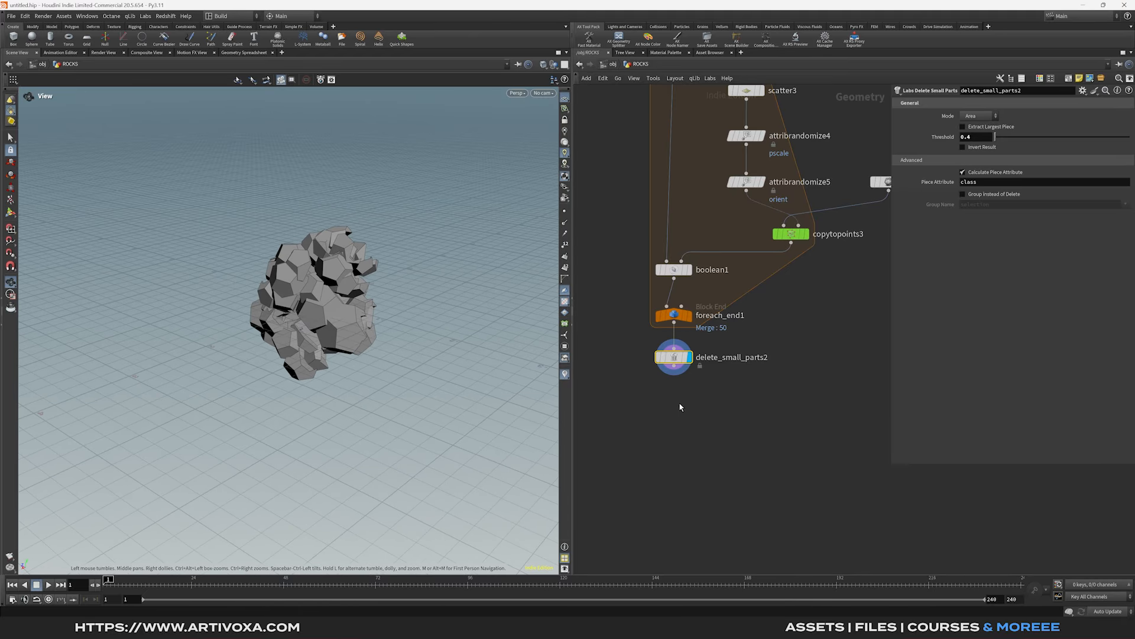
Step: Append a displayed VDB from Polygons node below delete_small_parts2 and set its voxel size to 0.005
{"action": "key", "text": "Tab"}
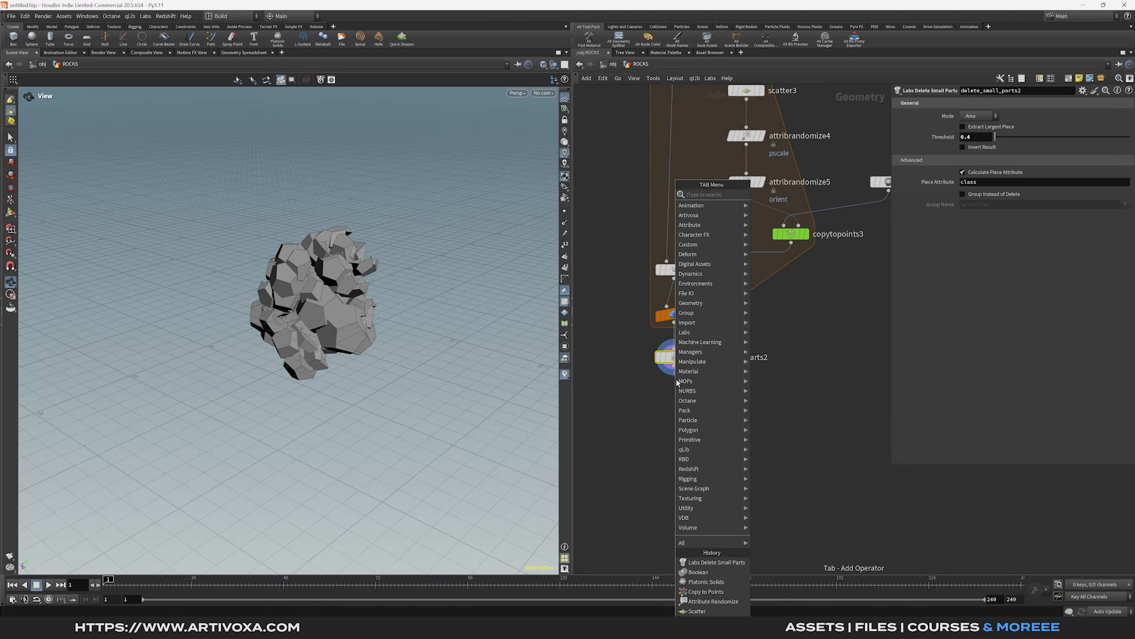
{"action": "type", "text": "vdbfrompol"}
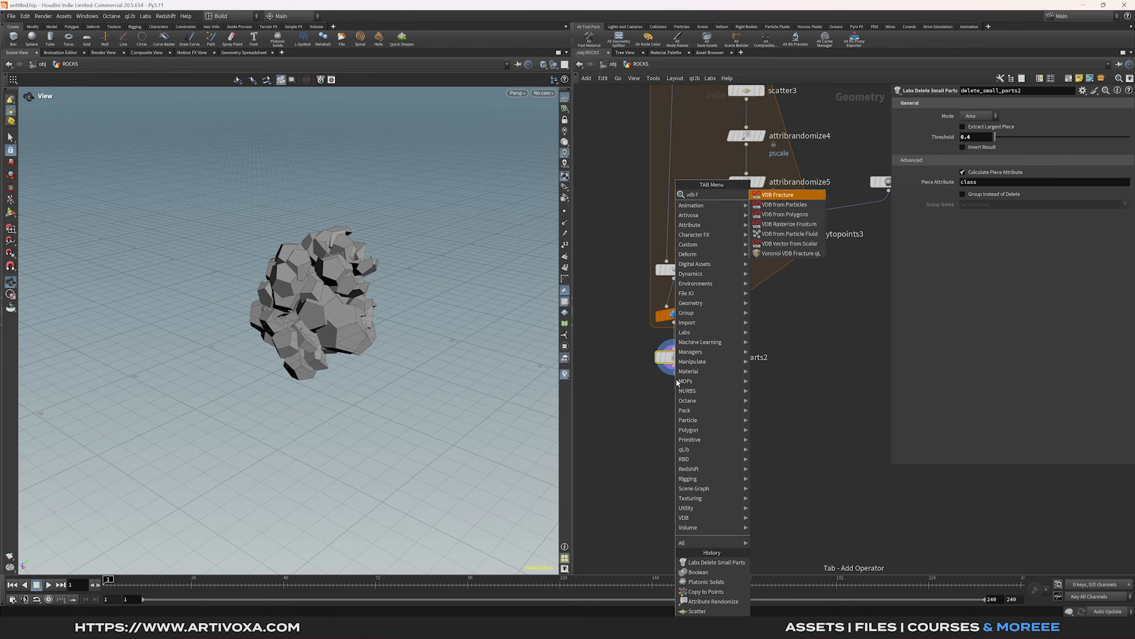
{"action": "key", "text": "Return"}
{"action": "left_click", "coordinate": [678, 391]}
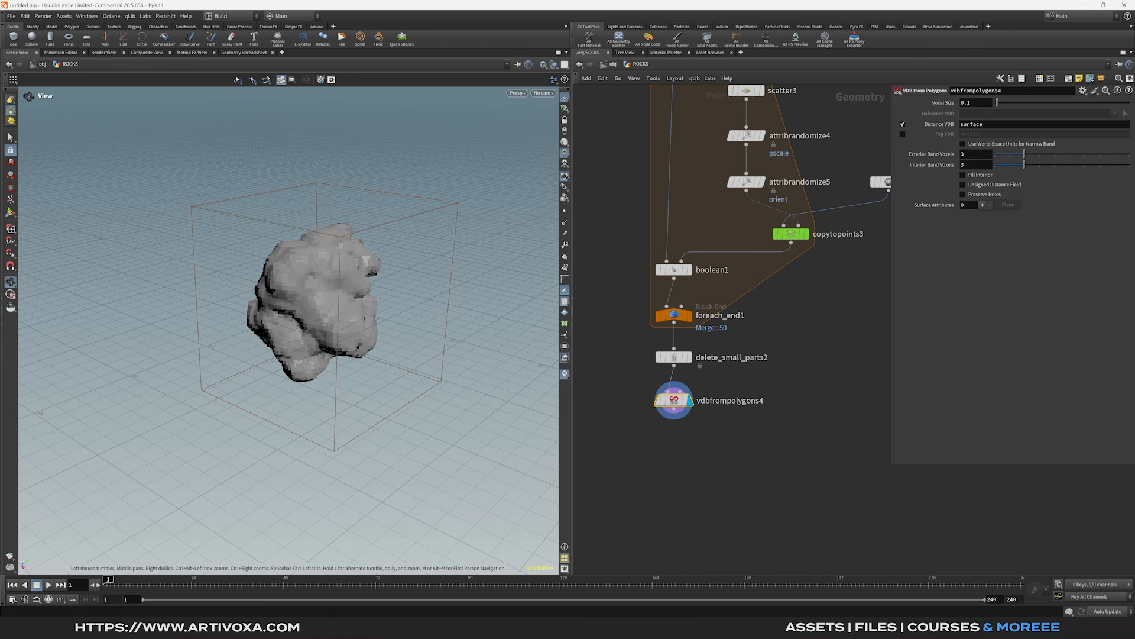
{"action": "left_click", "coordinate": [974, 103]}
{"action": "type", "text": "0.005"}
{"action": "key", "text": "Return"}
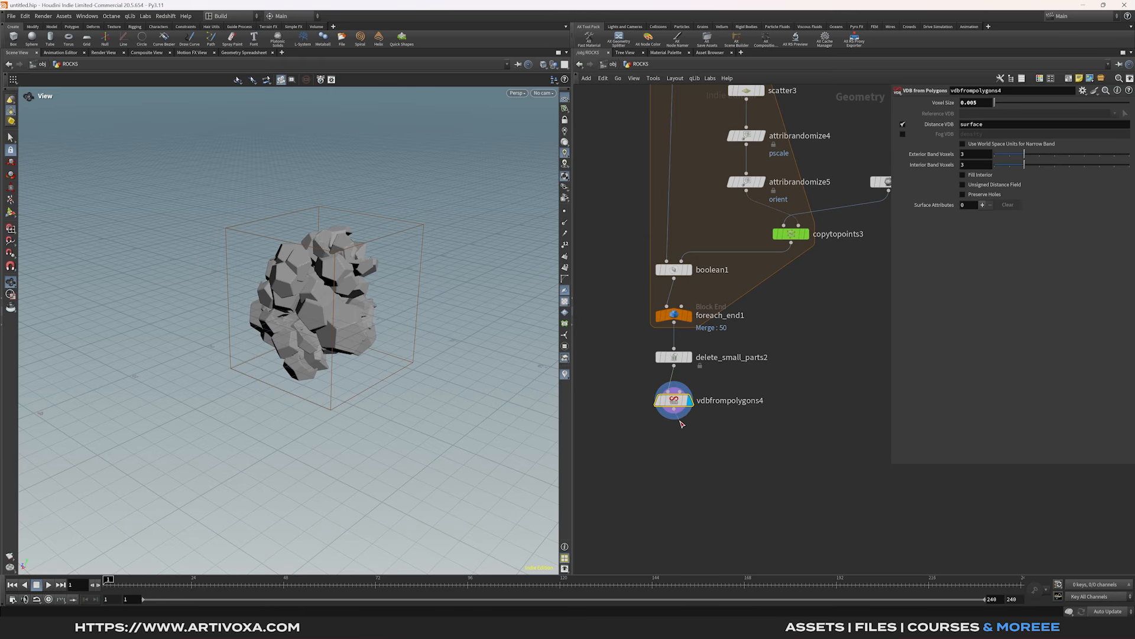
Step: Append a displayed VDB Smooth SDF node below vdbfrompolygons4, using Mean Curvature Flow with 8 iterations
{"action": "key", "text": "Tab"}
{"action": "type", "text": "vdb smoot"}
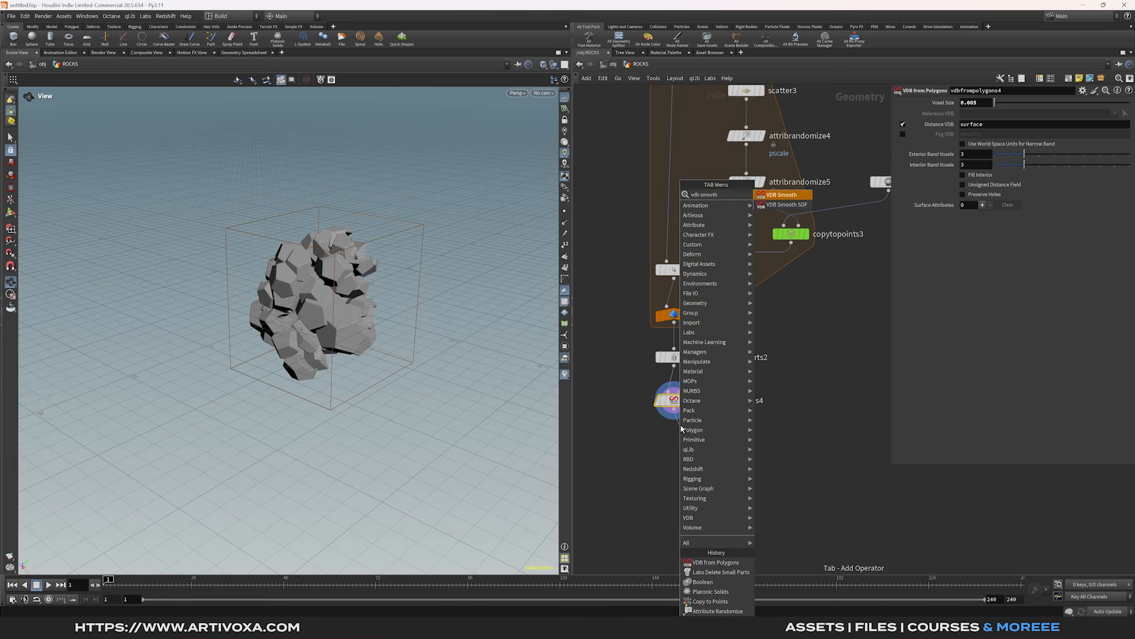
{"action": "key", "text": "Down"}
{"action": "key", "text": "Return"}
{"action": "left_click", "coordinate": [989, 126]}
{"action": "left_click", "coordinate": [996, 166]}
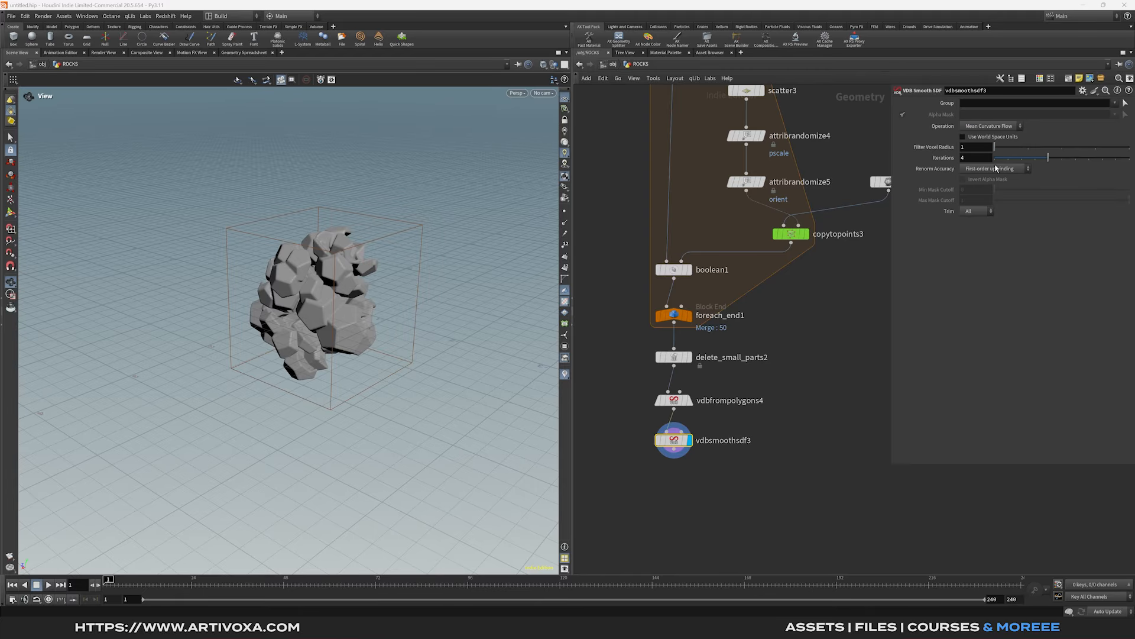
{"action": "left_click", "coordinate": [975, 147]}
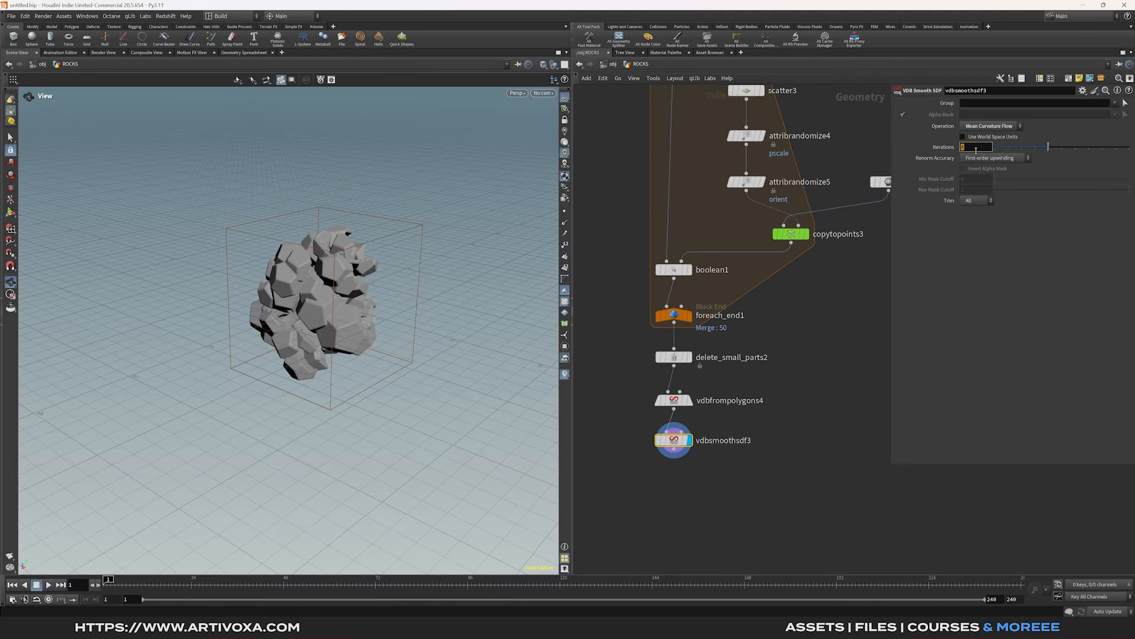
{"action": "type", "text": "8"}
{"action": "key", "text": "Return"}
{"action": "middle_click_drag", "start_coordinate": [824, 444], "coordinate": [834, 382]}
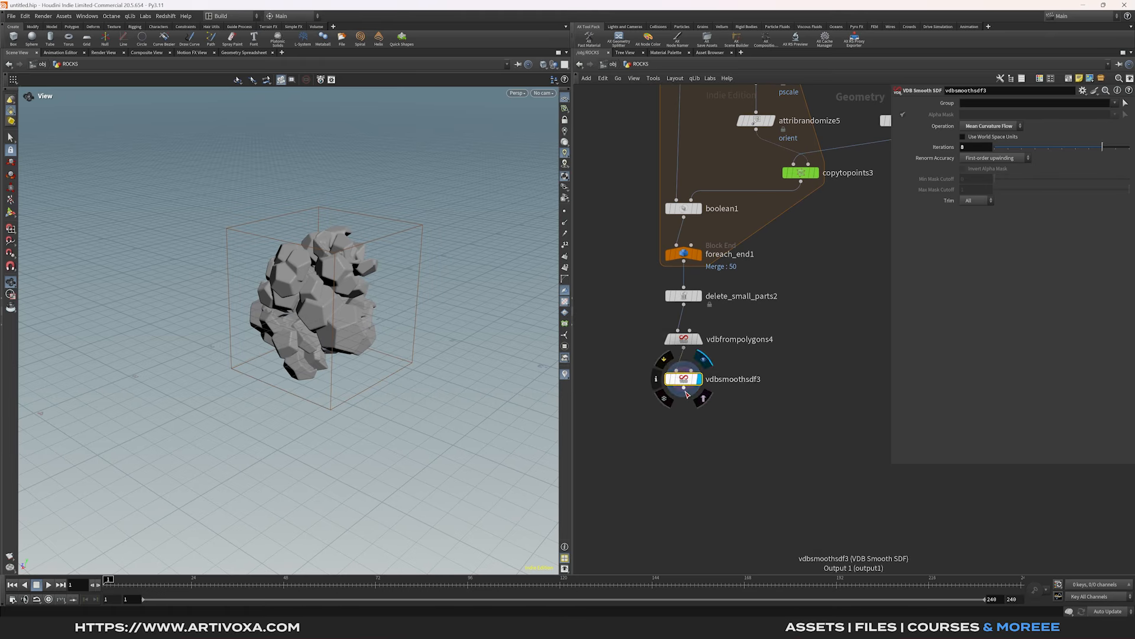
{"action": "key", "text": "Tab"}
{"action": "type", "text": "convert vdb"}
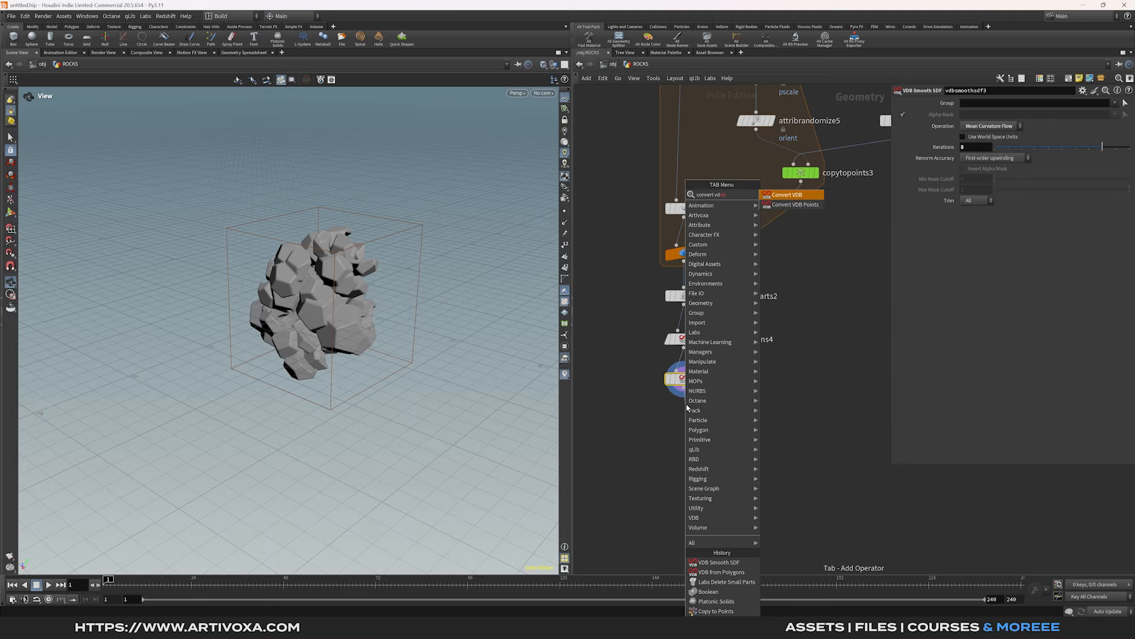
{"action": "key", "text": "Return"}
{"action": "left_click", "coordinate": [685, 416]}
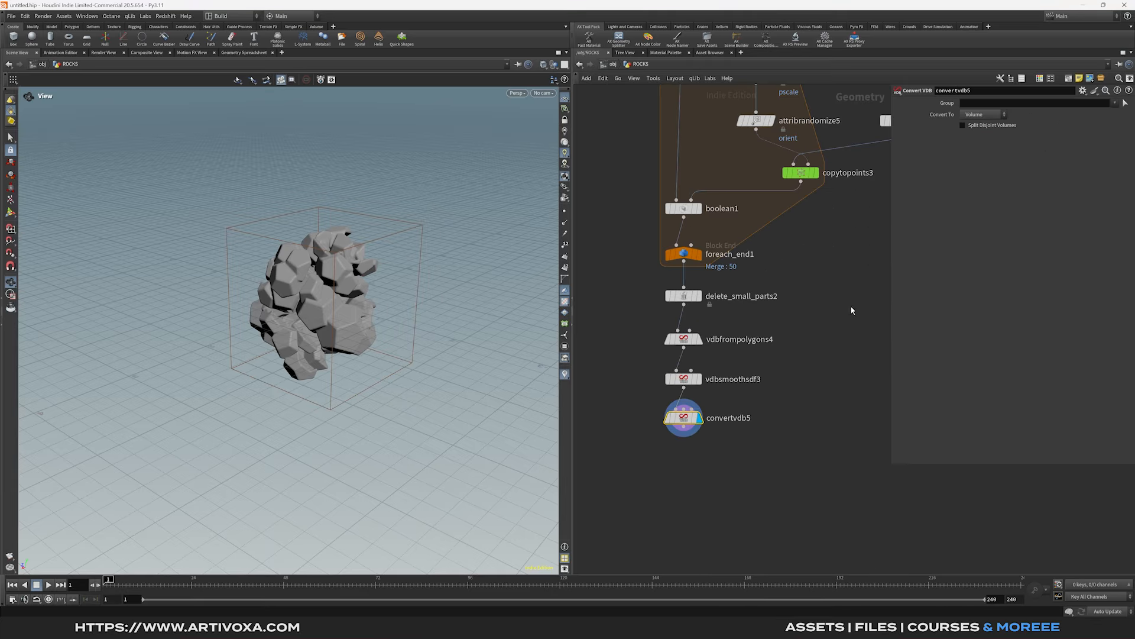
{"action": "left_click", "coordinate": [993, 117]}
{"action": "left_click", "coordinate": [974, 144]}
{"action": "middle_click_drag", "start_coordinate": [728, 449], "coordinate": [735, 428]}
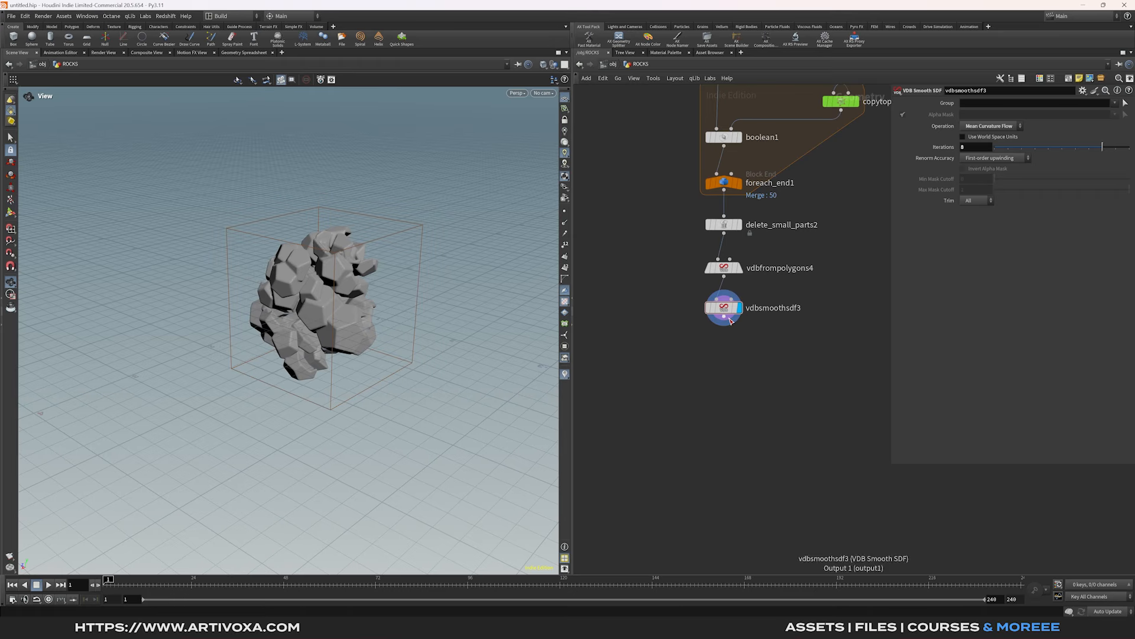
Step: Append a second displayed VDB Smooth SDF node below vdbsmoothsdf3 and set its iterations to 1
{"action": "key", "text": "Tab"}
{"action": "type", "text": "vdb smo"}
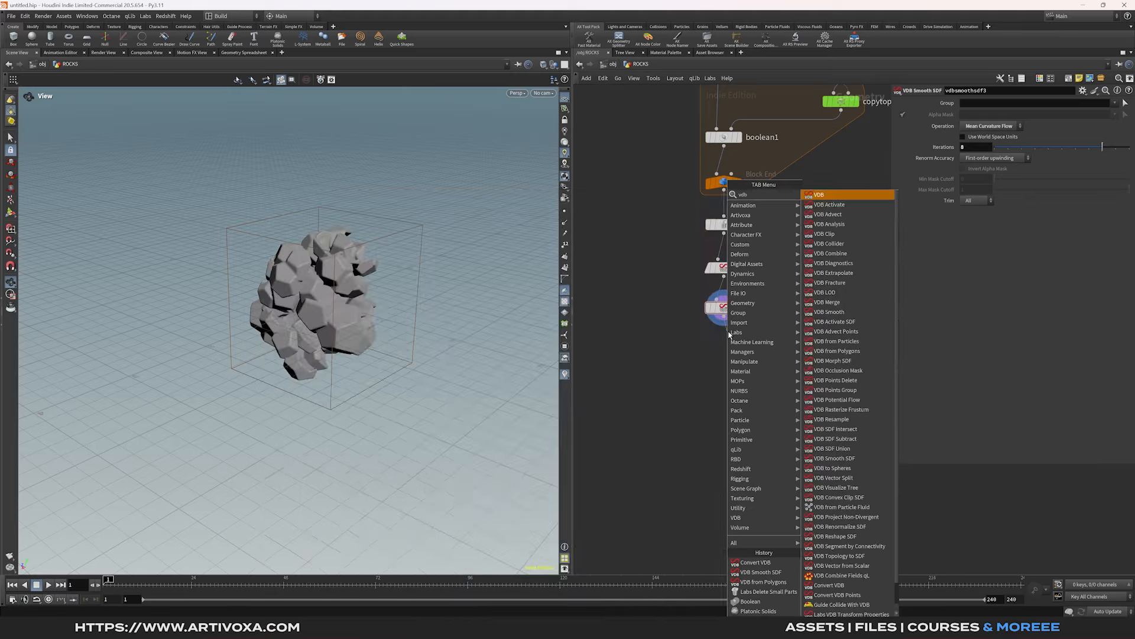
{"action": "key", "text": "Down"}
{"action": "key", "text": "Return"}
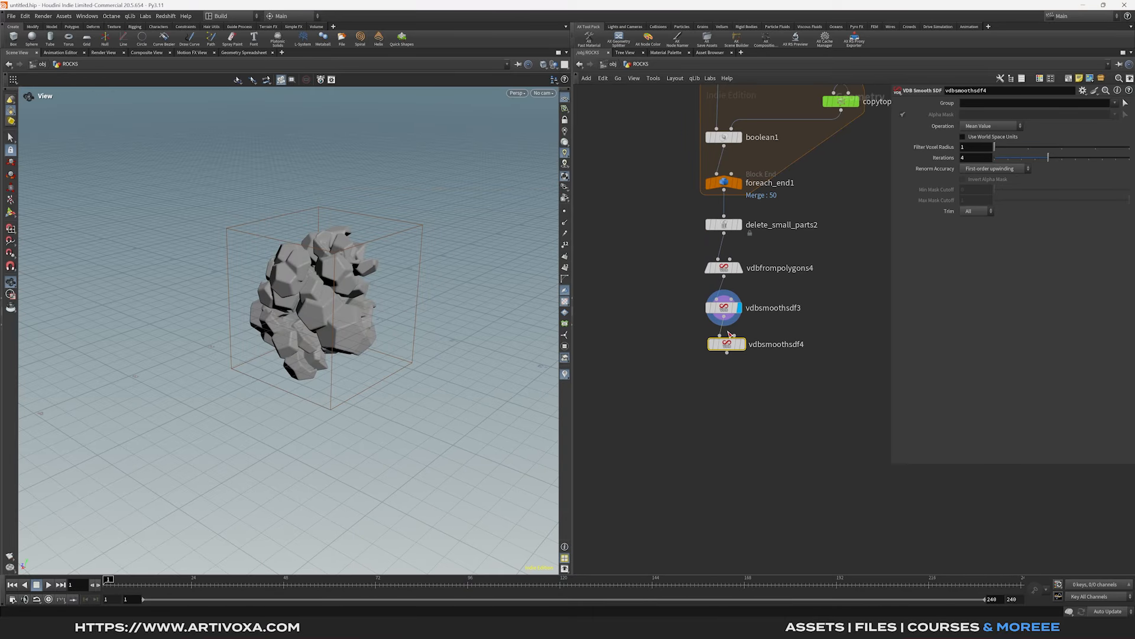
{"action": "left_click", "coordinate": [738, 347]}
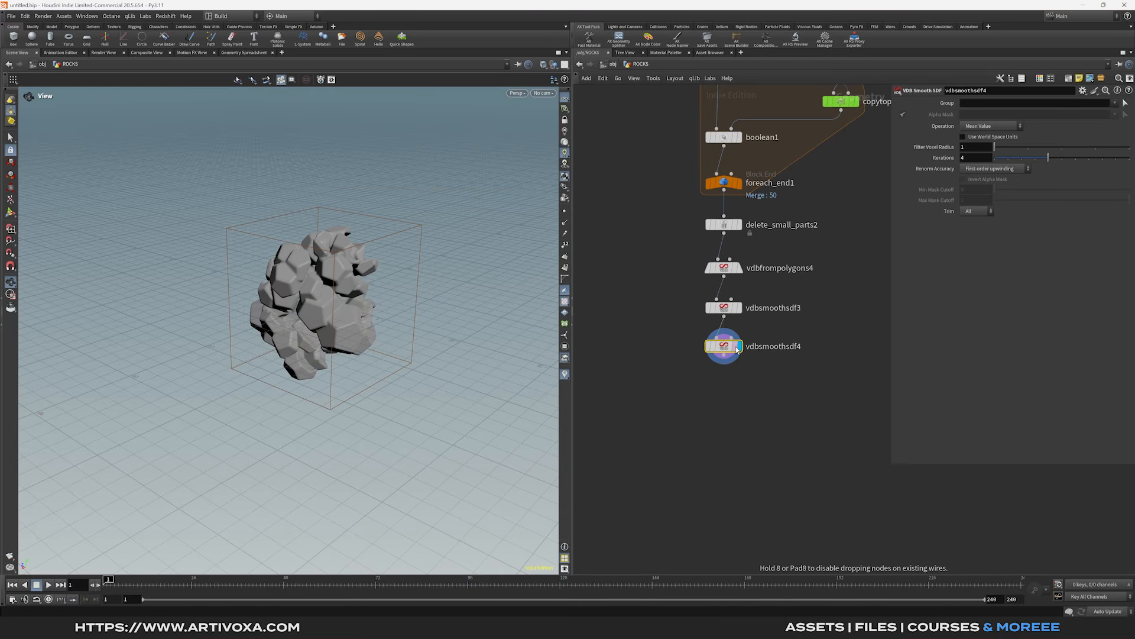
{"action": "left_click", "coordinate": [976, 159]}
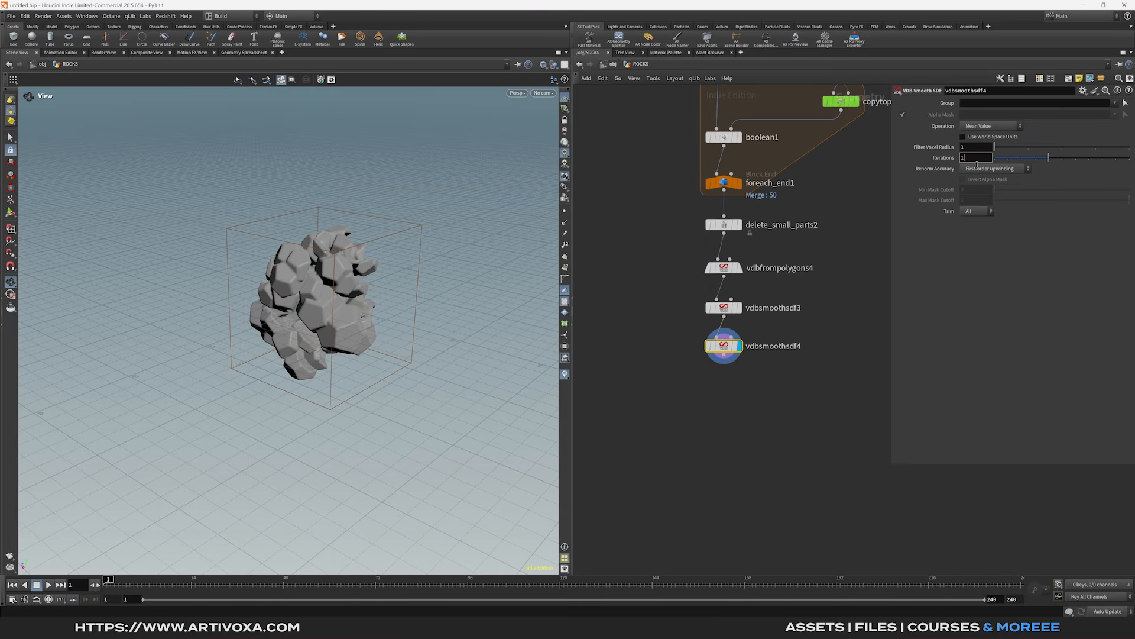
{"action": "key", "text": "Return"}
Step: Branch a displayed VDB from Polygons node off the base rock node above the scatter chain, with voxel size 0.005
{"action": "key", "text": "h"}
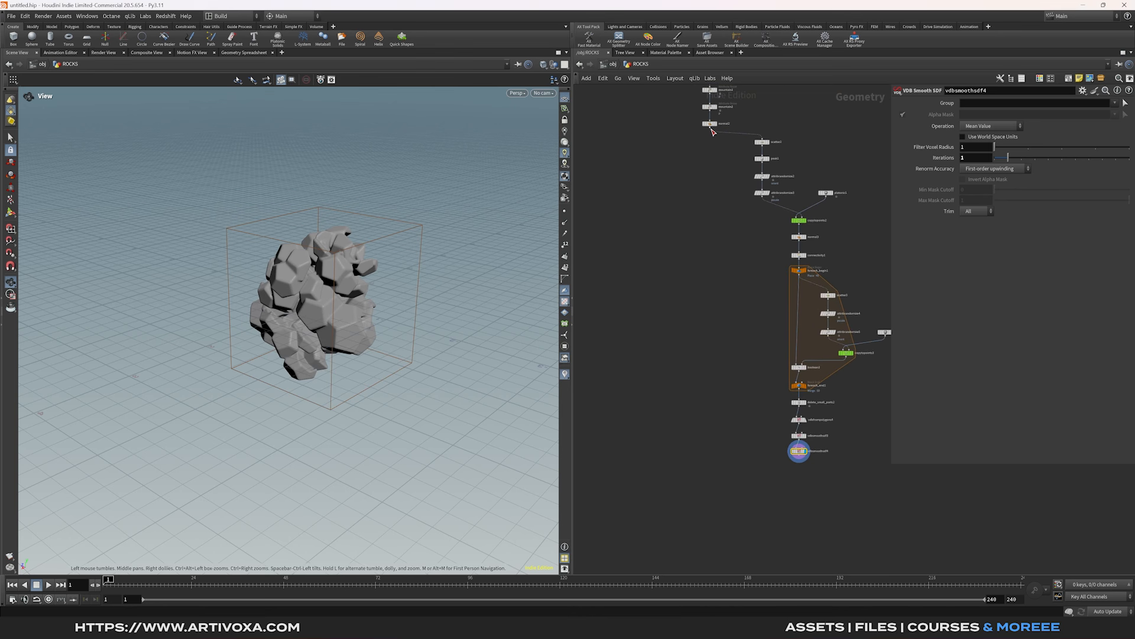
{"action": "left_click_drag", "start_coordinate": [710, 126], "coordinate": [732, 455]}
{"action": "type", "text": "vdb fr"}
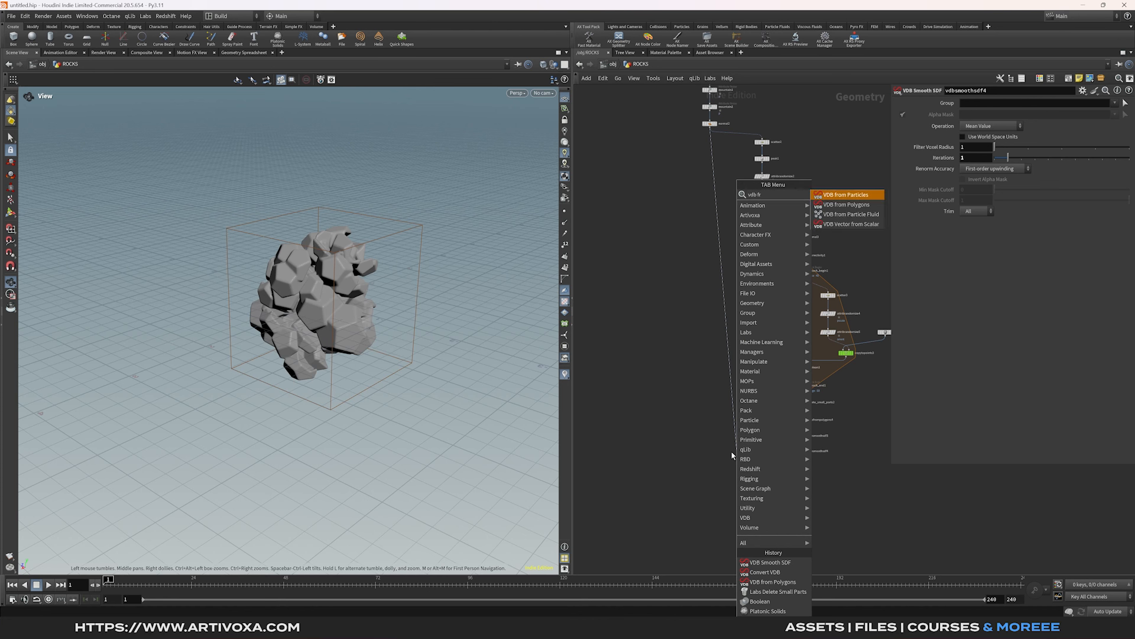
{"action": "type", "text": "om po"}
{"action": "key", "text": "Return"}
{"action": "left_click", "coordinate": [715, 455]}
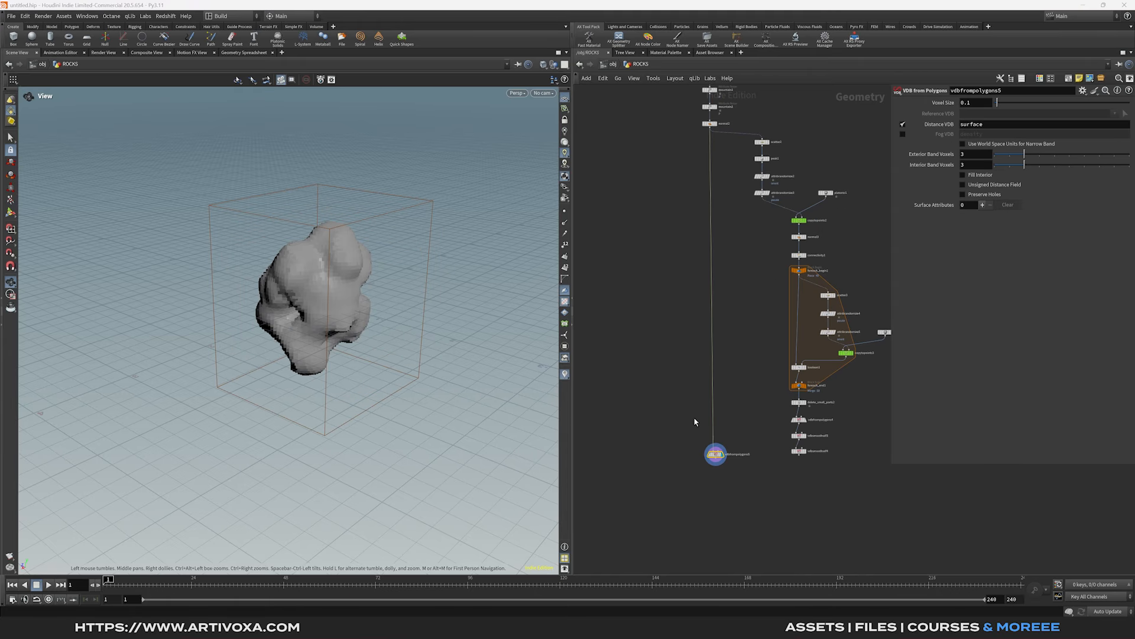
{"action": "double_click", "coordinate": [980, 105]}
{"action": "key", "text": "Return"}
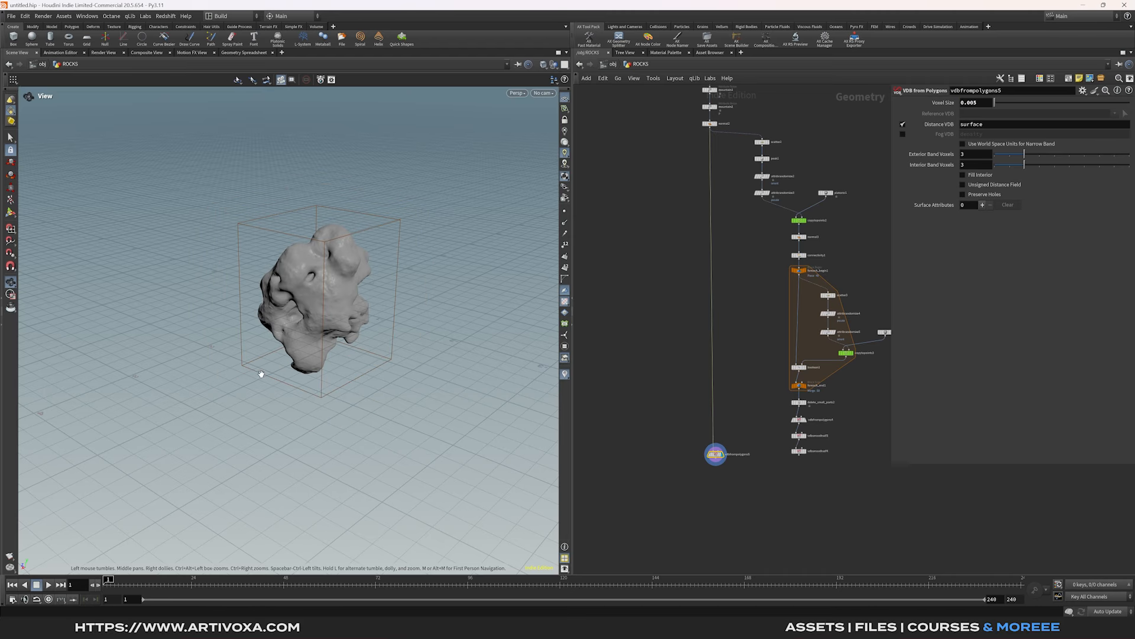
Step: Combine vdbfrompolygons5 and vdbsmoothsdf4 in a displayed VDB Combine node with the operation set to SDF Union
{"action": "middle_click_drag", "start_coordinate": [756, 471], "coordinate": [754, 327]}
{"action": "scroll", "coordinate": [758, 322], "scroll_direction": "up", "scroll_amount": 2}
{"action": "key", "text": "Tab"}
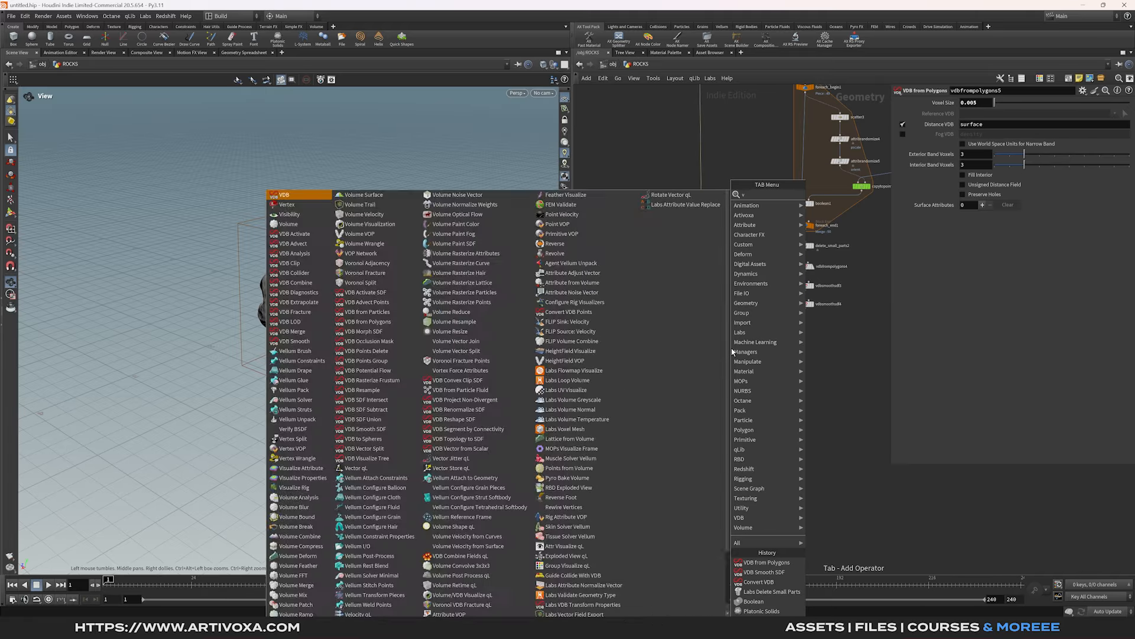
{"action": "type", "text": "vdb com"}
{"action": "key", "text": "Return"}
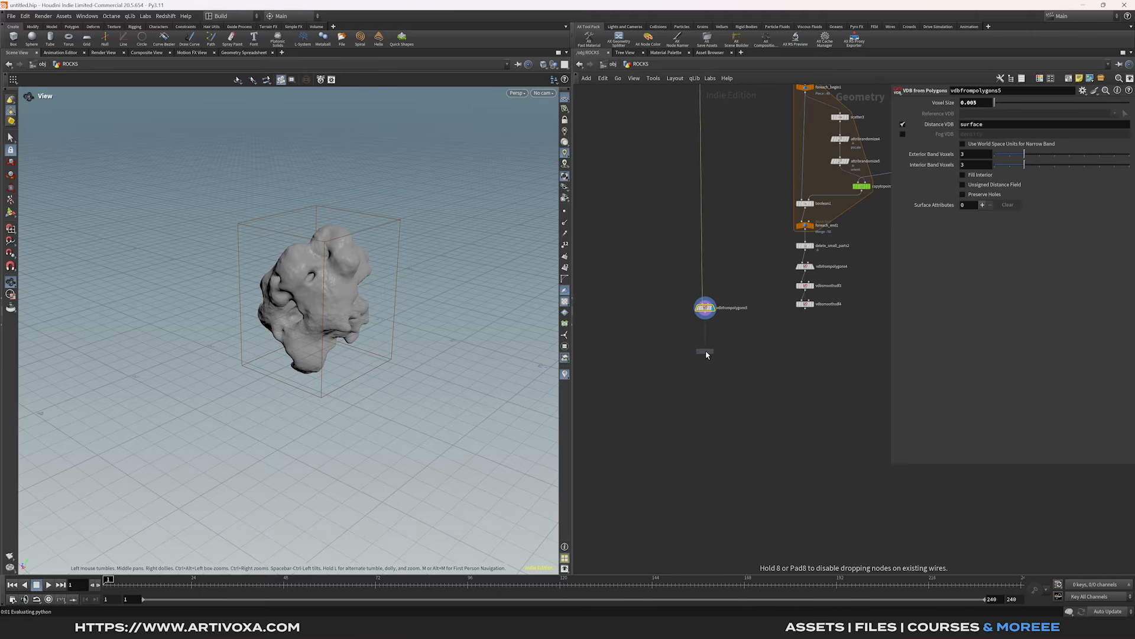
{"action": "left_click", "coordinate": [707, 346]}
{"action": "left_click_drag", "start_coordinate": [805, 310], "coordinate": [718, 349]}
{"action": "left_click", "coordinate": [710, 348]}
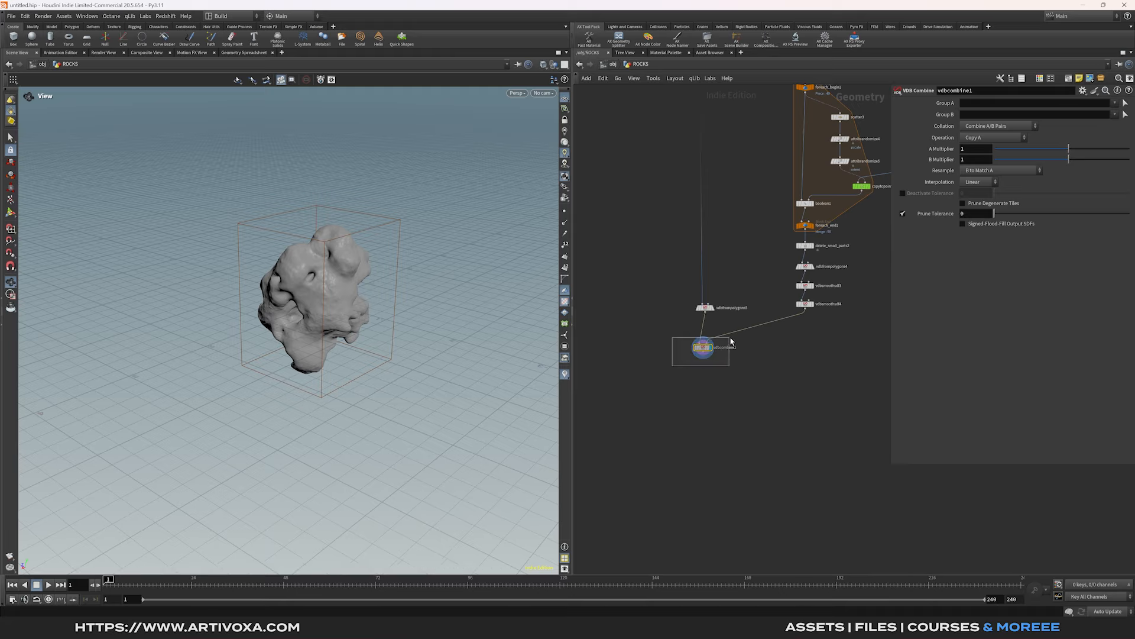
{"action": "left_click", "coordinate": [993, 138]}
{"action": "left_click", "coordinate": [993, 256]}
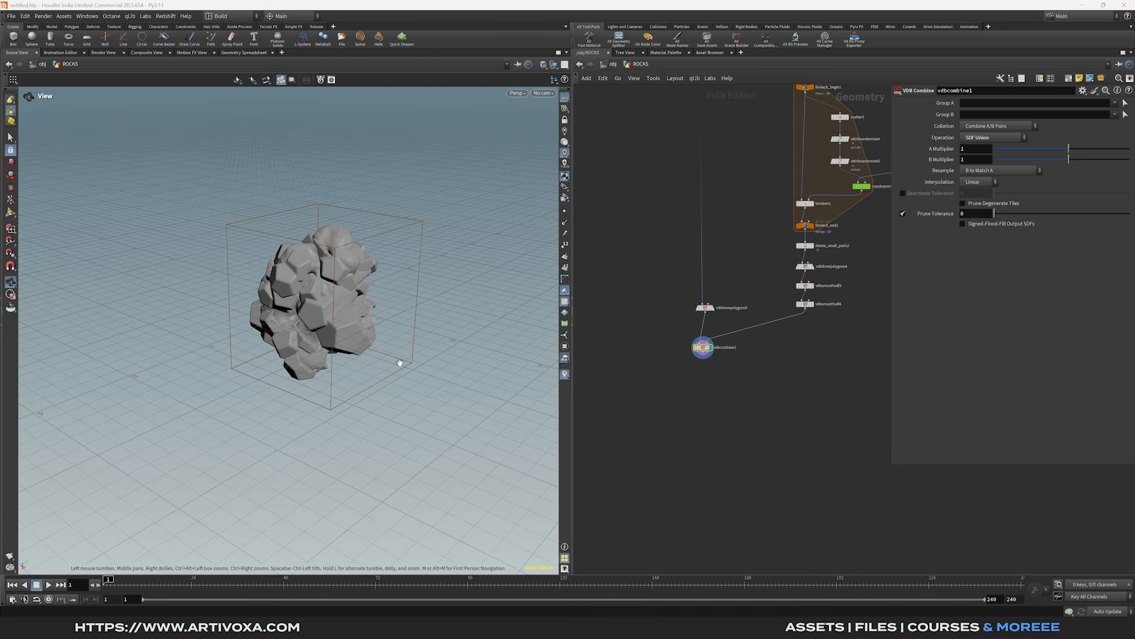
Step: Append a displayed VDB Reshape SDF node below vdbcombine1
{"action": "key", "text": "Tab"}
{"action": "type", "text": "resha"}
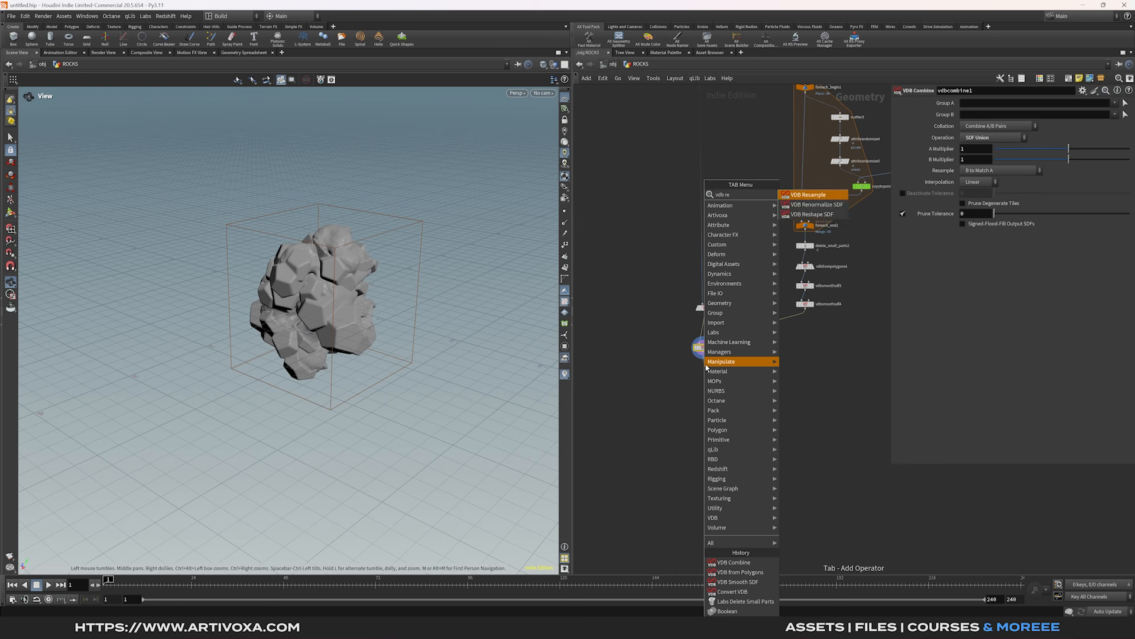
{"action": "key", "text": "Return"}
{"action": "left_click", "coordinate": [706, 365]}
{"action": "left_click_drag", "start_coordinate": [706, 368], "coordinate": [706, 371]}
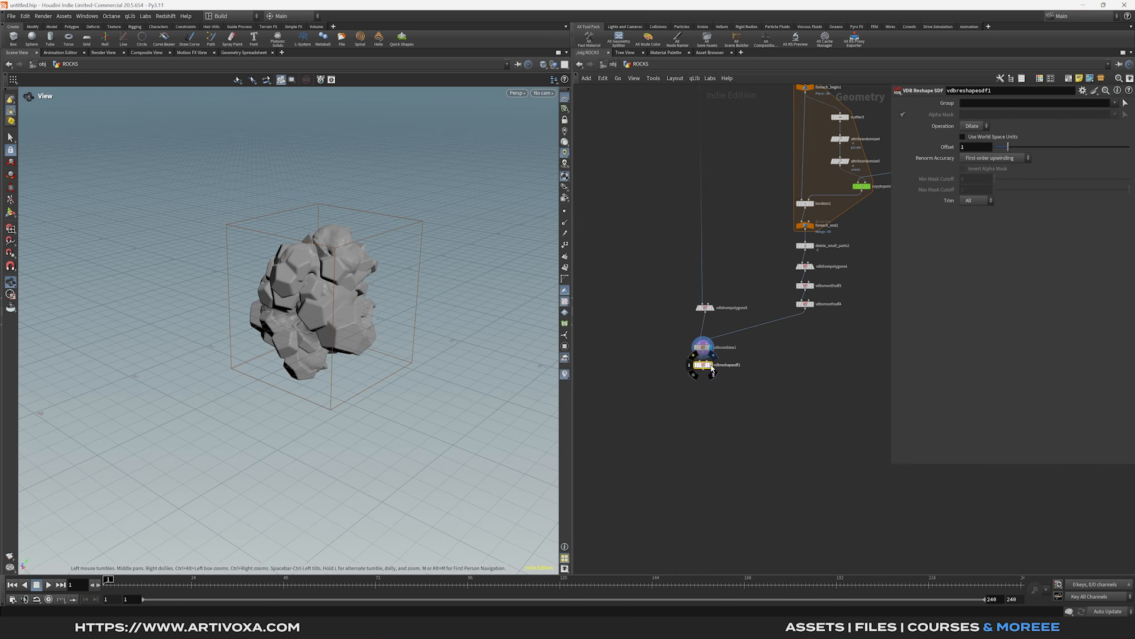
{"action": "left_click", "coordinate": [710, 369]}
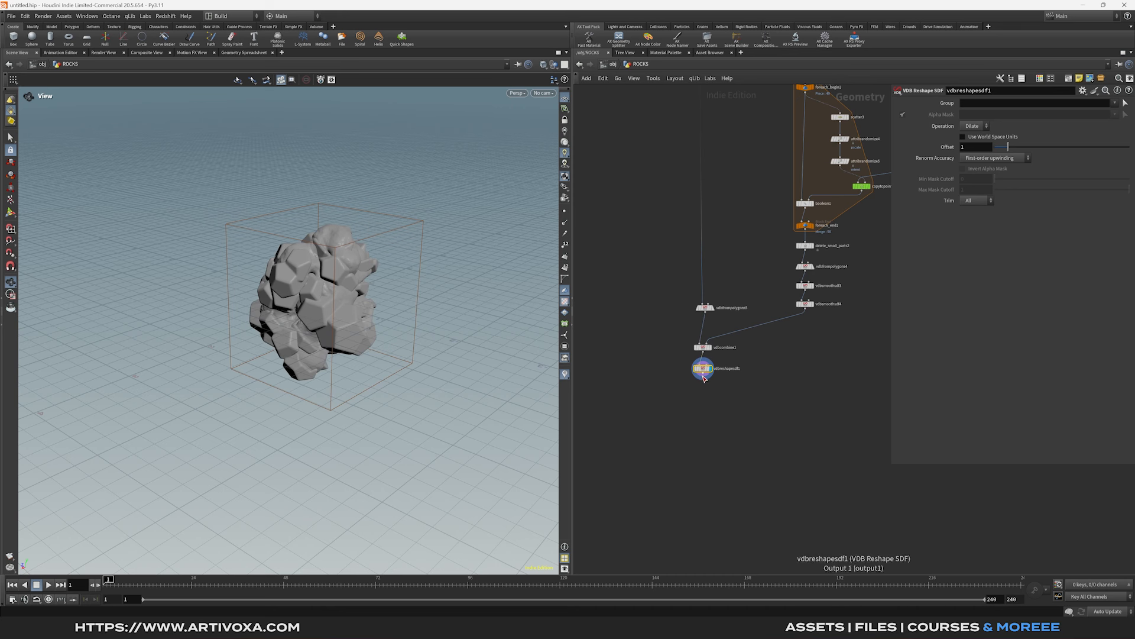
Step: Append a displayed VDB Smooth SDF node below vdbreshapesdf1 and set its iterations to 2
{"action": "key", "text": "Tab"}
{"action": "type", "text": "vdb smooth"}
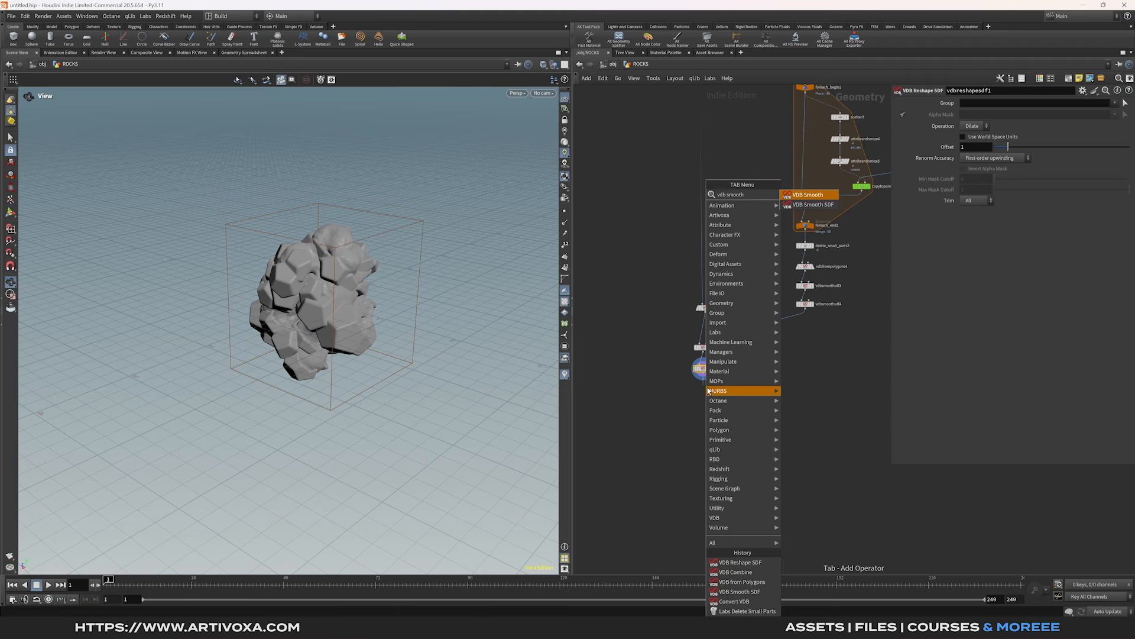
{"action": "key", "text": "Down"}
{"action": "key", "text": "Return"}
{"action": "left_click", "coordinate": [708, 388]}
{"action": "left_click", "coordinate": [711, 386]}
{"action": "left_click_drag", "start_coordinate": [706, 388], "coordinate": [706, 390]}
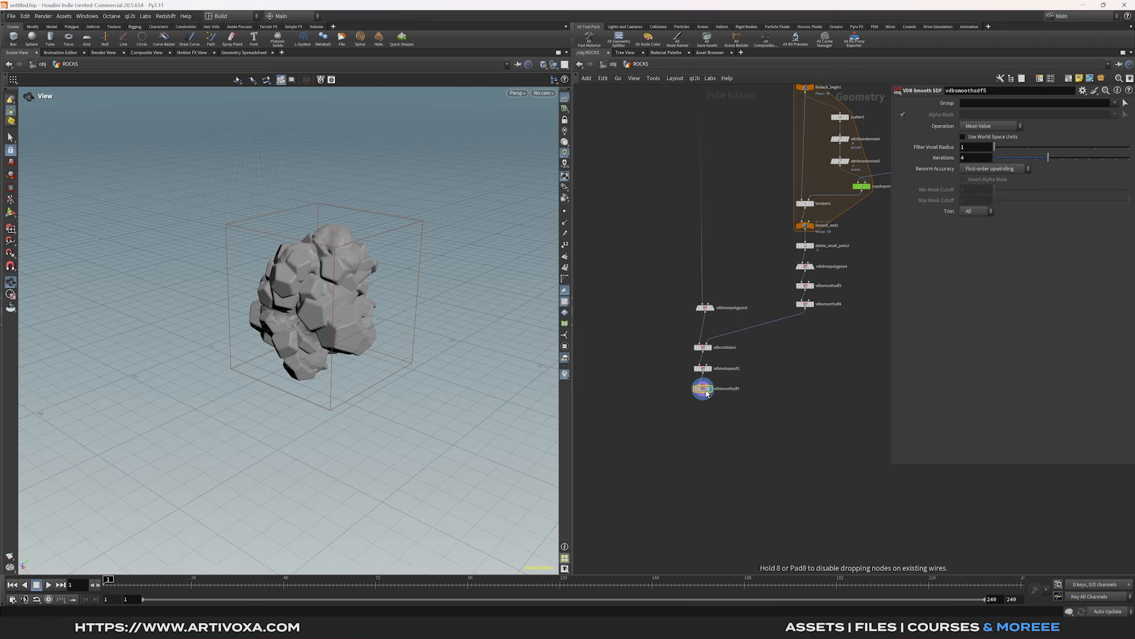
{"action": "left_click", "coordinate": [975, 158]}
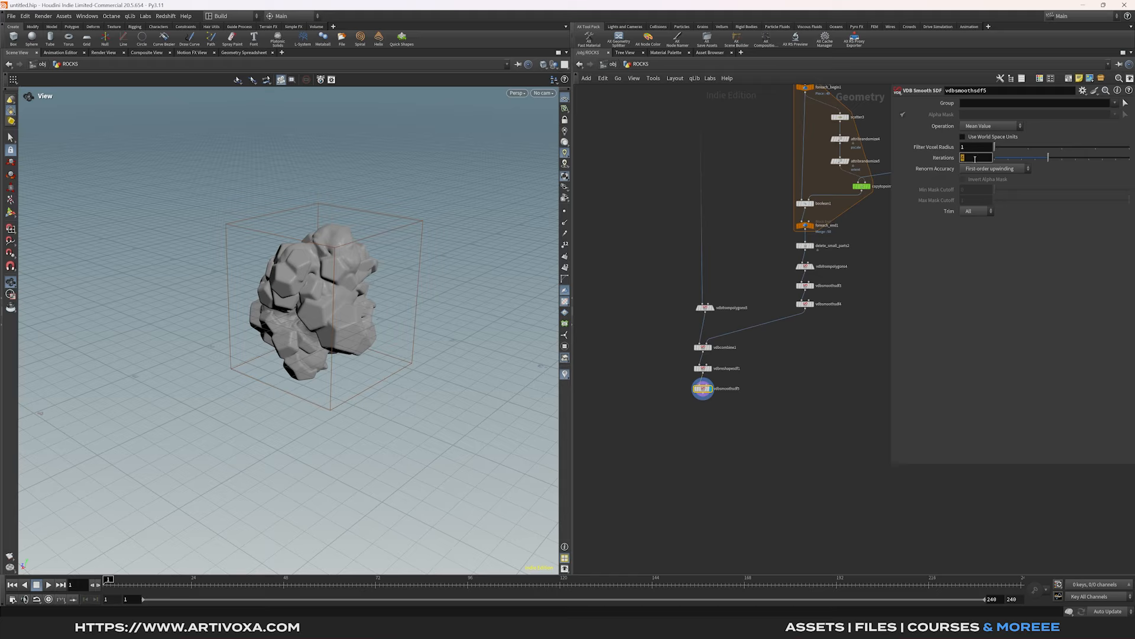
{"action": "key", "text": "Return"}
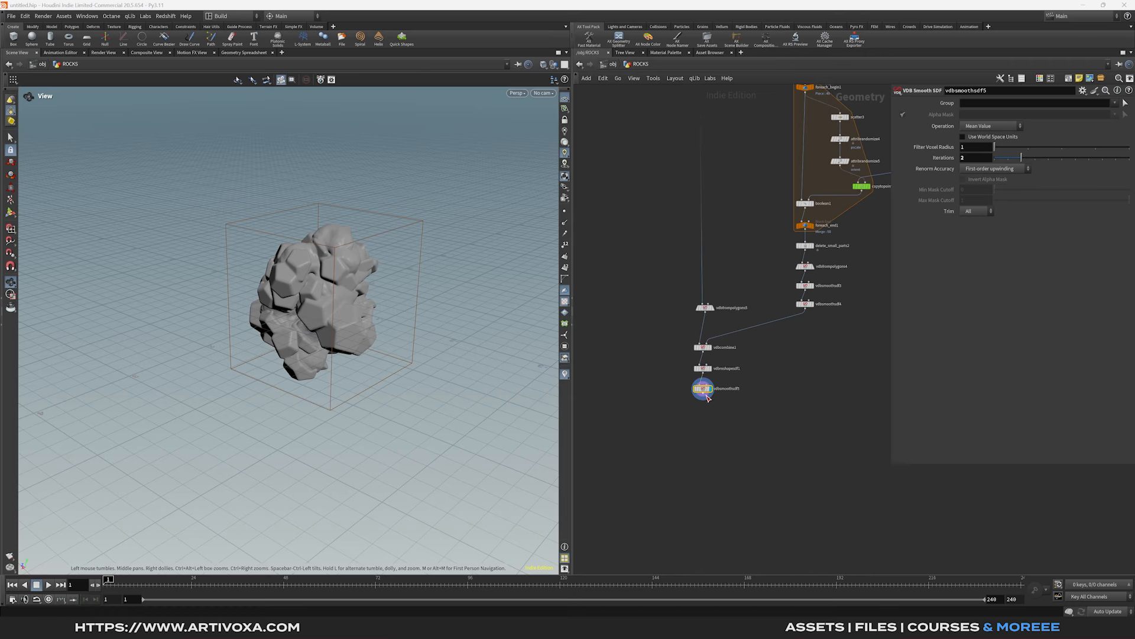
Step: Append a displayed Convert VDB node below vdbsmoothsdf5 and set it to convert to polygons
{"action": "key", "text": "Tab"}
{"action": "type", "text": "ertvdb"}
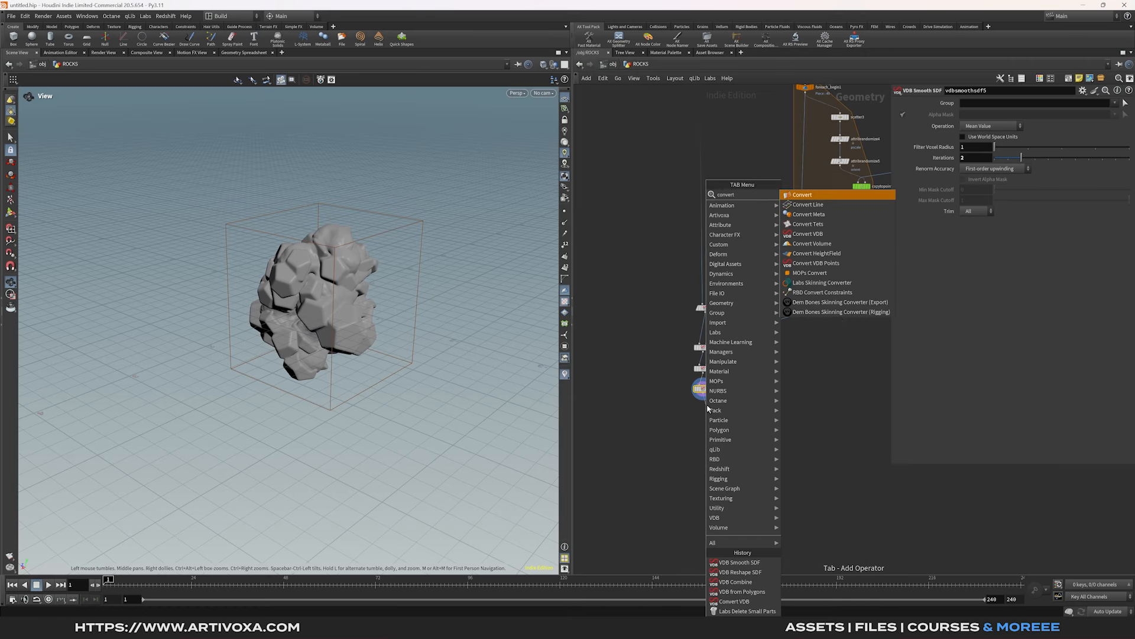
{"action": "key", "text": "Return"}
{"action": "left_click", "coordinate": [714, 409]}
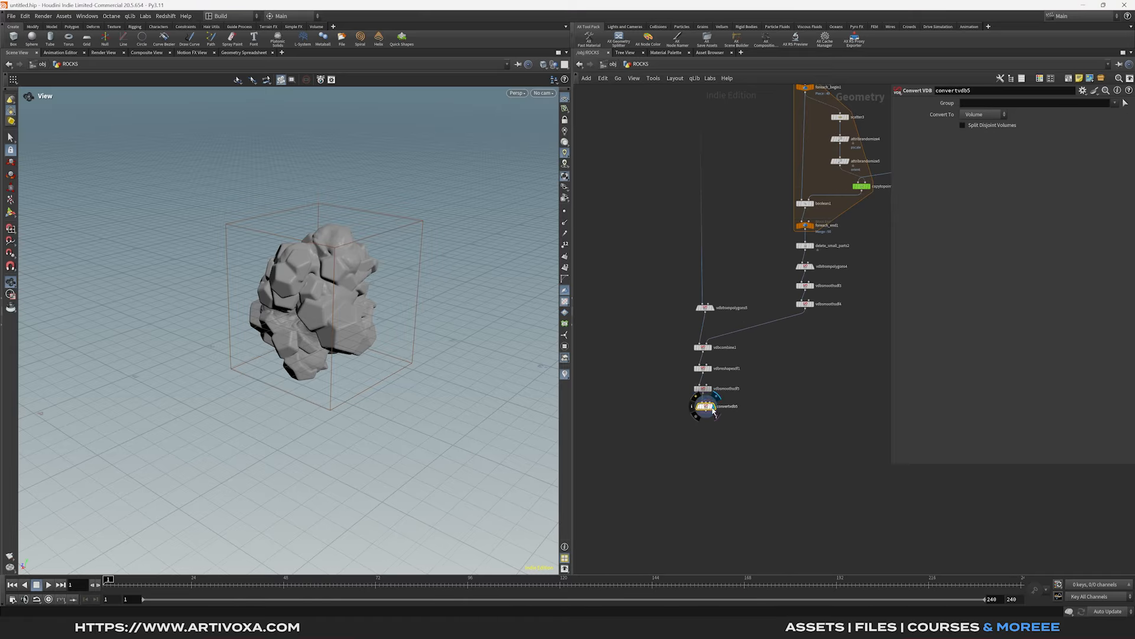
{"action": "left_click", "coordinate": [983, 115]}
{"action": "left_click", "coordinate": [979, 150]}
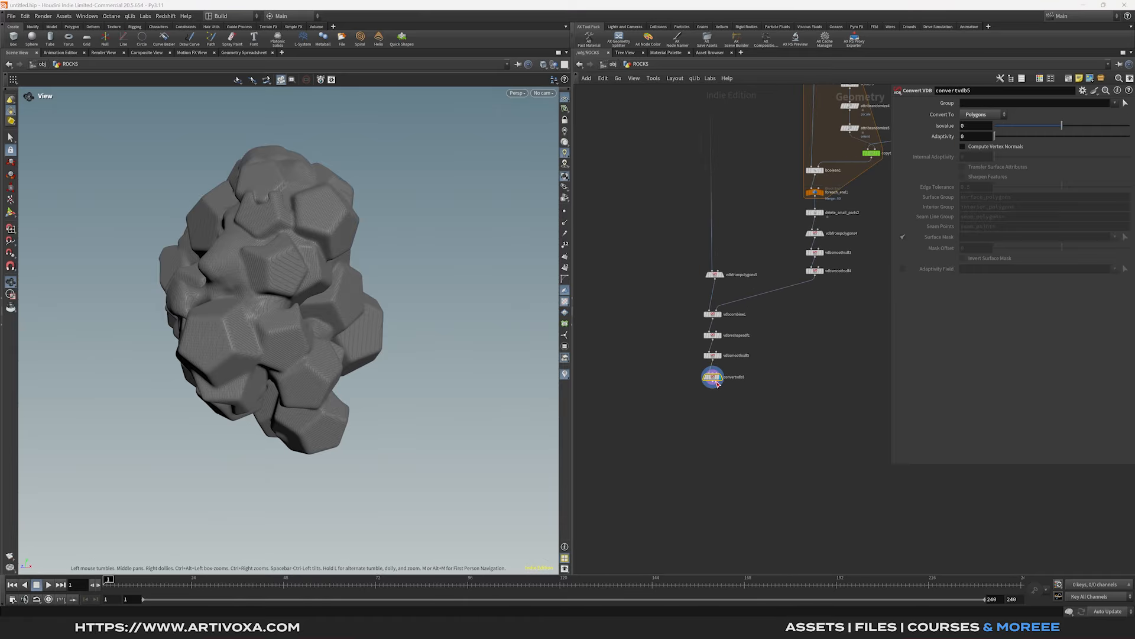
Step: Append a displayed Attribute Wrangle containing "f@mask = 0;" below convertvdb5 and place a duplicate of it alongside
{"action": "key", "text": "Tab"}
{"action": "type", "text": "attw"}
{"action": "key", "text": "Return"}
{"action": "key", "text": "Return"}
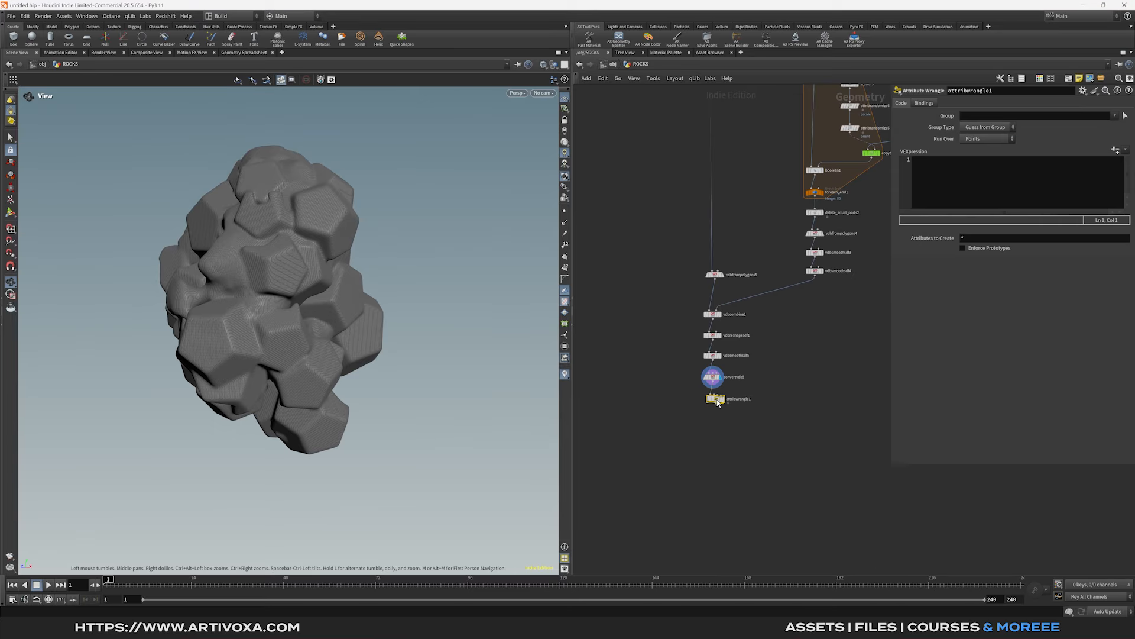
{"action": "left_click", "coordinate": [715, 402]}
{"action": "left_click", "coordinate": [1012, 184]}
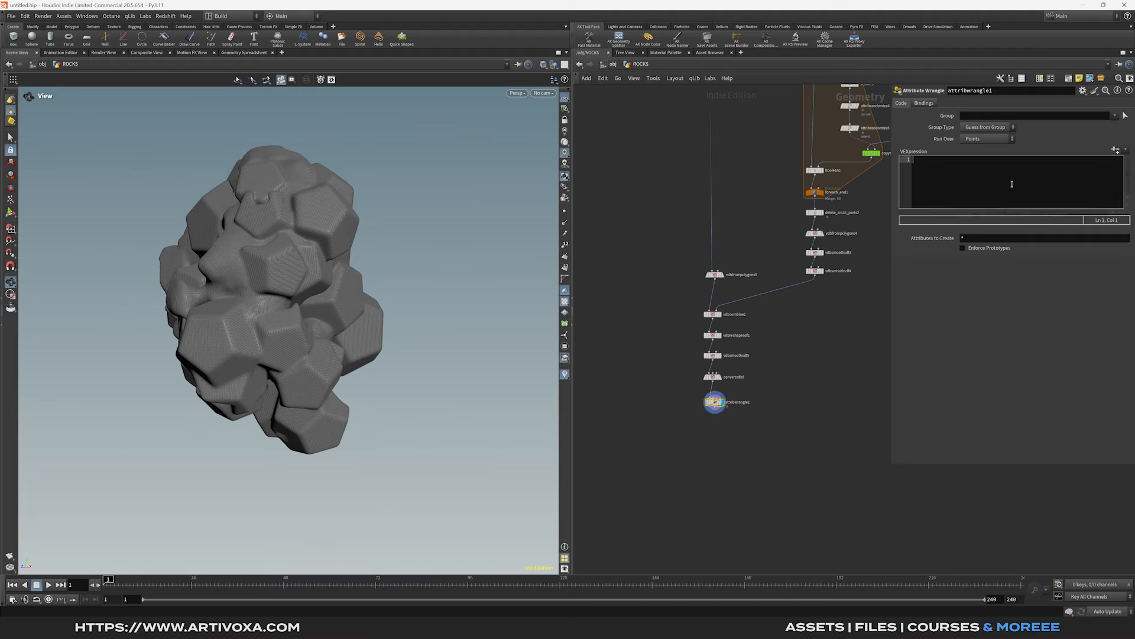
{"action": "type", "text": "f@mask = 0;"}
{"action": "key", "text": "ctrl+Return"}
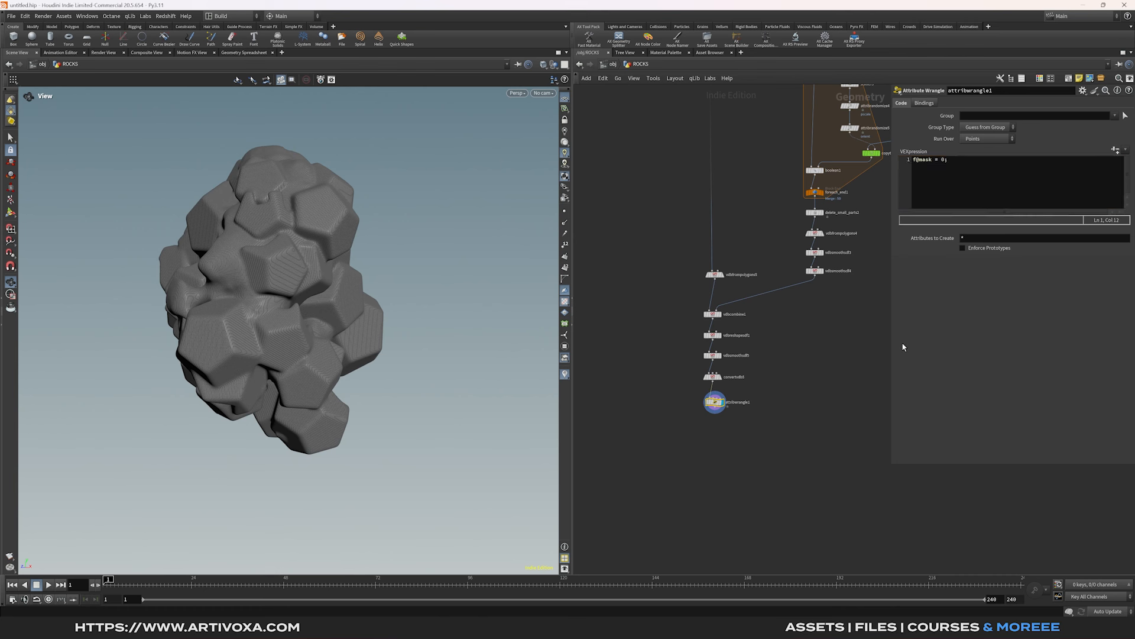
{"action": "left_click_drag", "start_coordinate": [713, 404], "coordinate": [813, 406], "text": "alt"}
Step: Append a displayed Convert VDB node below vdbsmoothsdf4 and set it to convert to polygons
{"action": "left_click", "coordinate": [826, 278]}
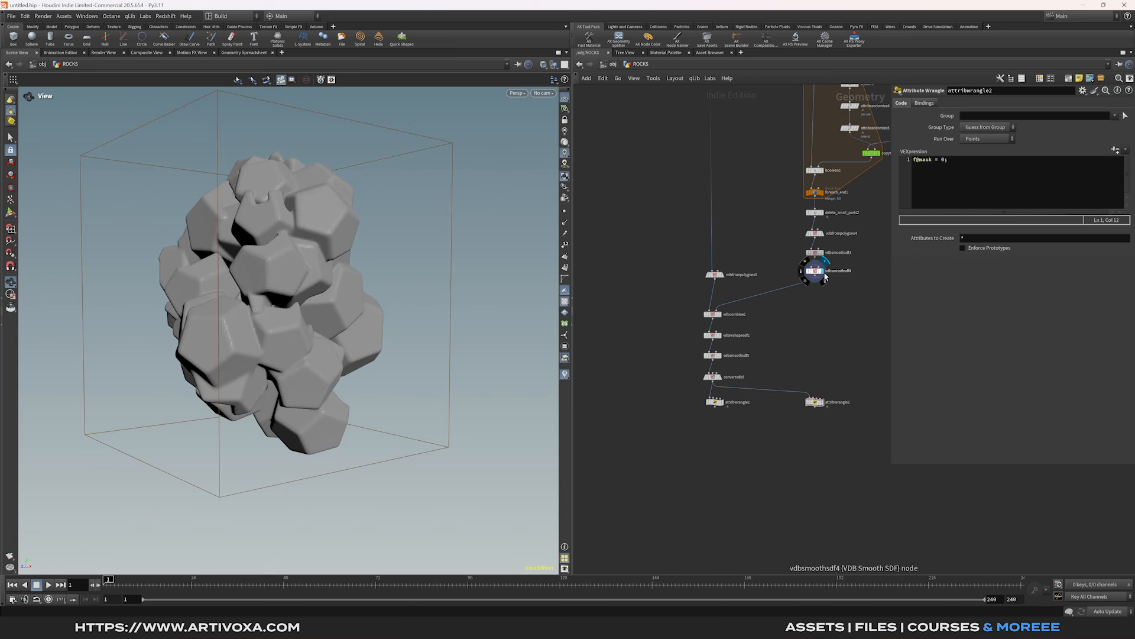
{"action": "left_click_drag", "start_coordinate": [821, 278], "coordinate": [829, 337]}
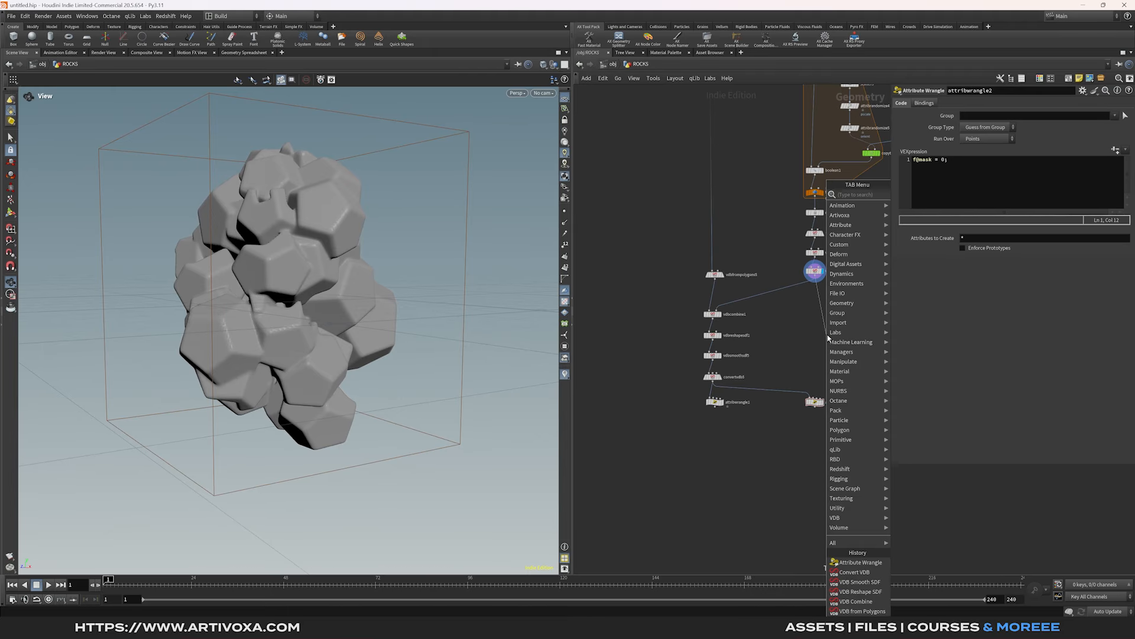
{"action": "type", "text": "convert v"}
{"action": "key", "text": "Return"}
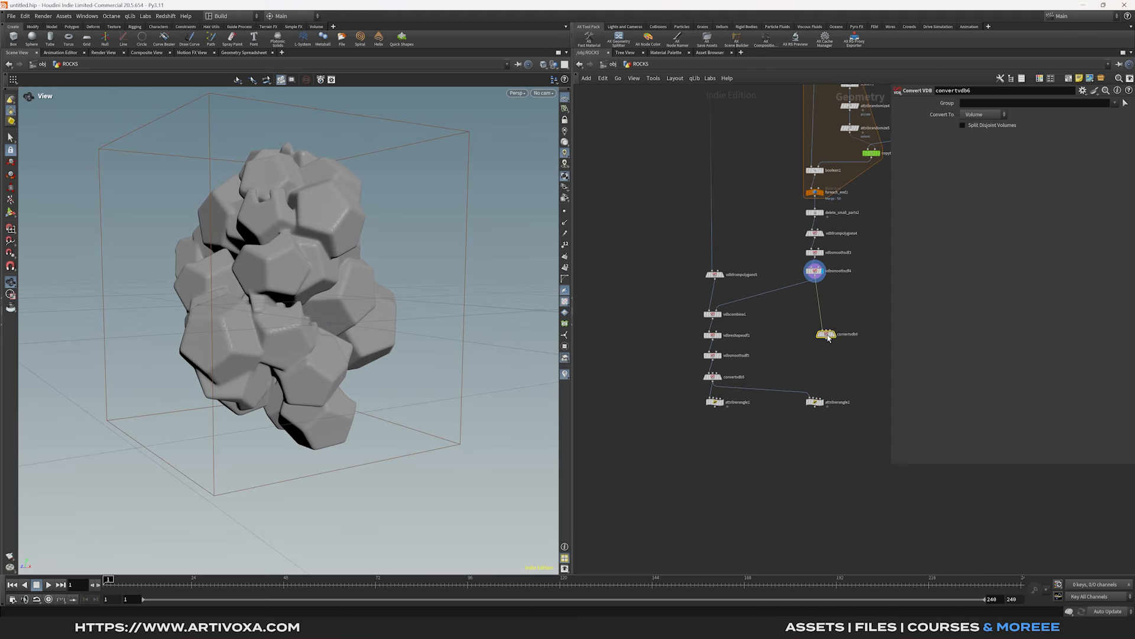
{"action": "left_click", "coordinate": [982, 115]}
{"action": "left_click", "coordinate": [977, 125]}
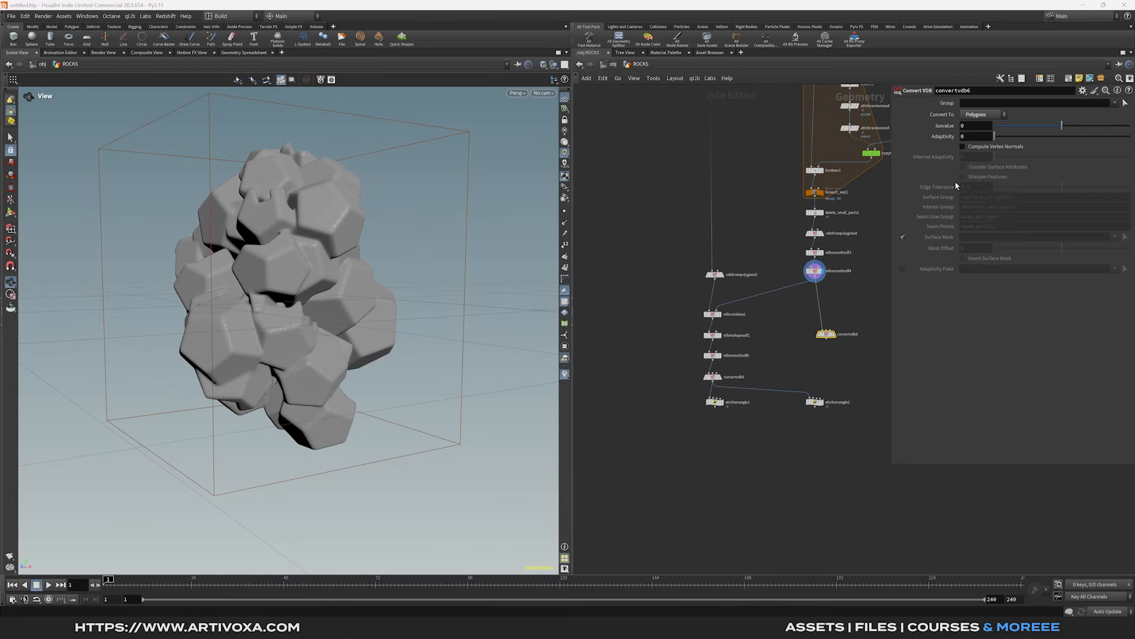
{"action": "left_click", "coordinate": [834, 334]}
{"action": "left_click_drag", "start_coordinate": [828, 335], "coordinate": [825, 347]}
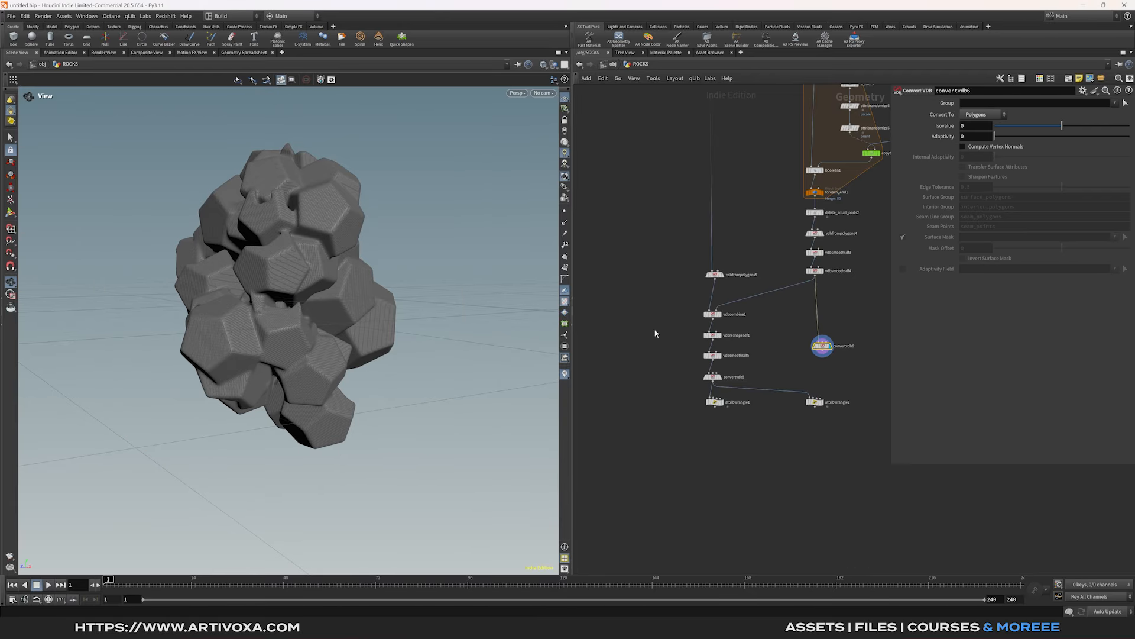
{"action": "left_click_drag", "start_coordinate": [338, 225], "coordinate": [681, 302]}
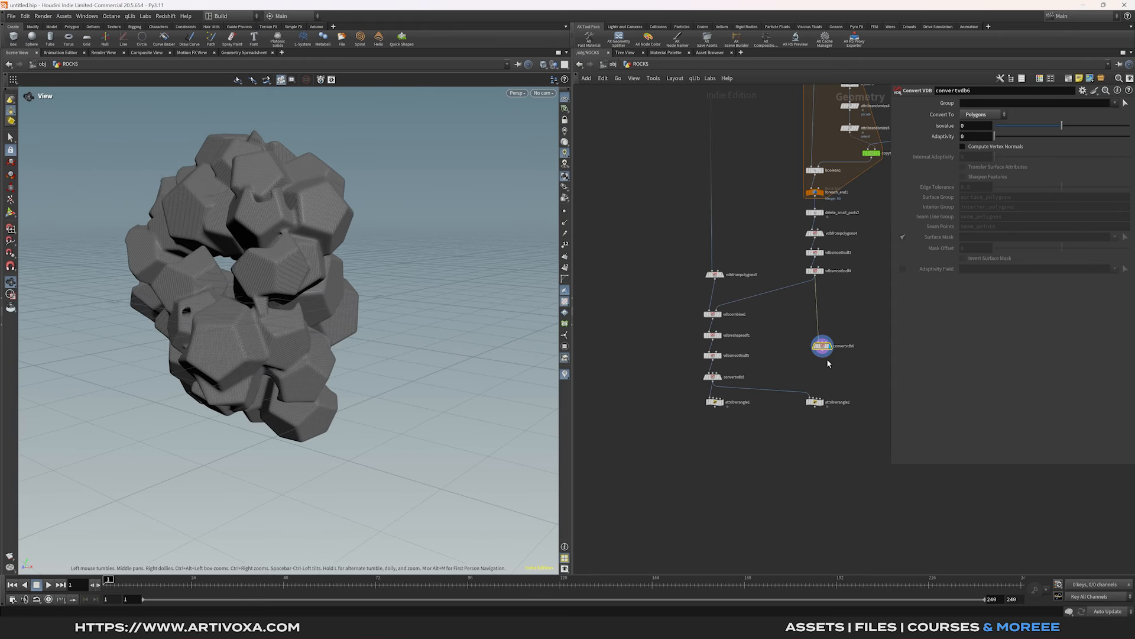
Step: Feed convertvdb6 into the duplicated wrangle attribwrangle2, display it and change its expression to "f@mask = 1;"
{"action": "left_click_drag", "start_coordinate": [827, 355], "coordinate": [816, 399]}
{"action": "left_click", "coordinate": [824, 404]}
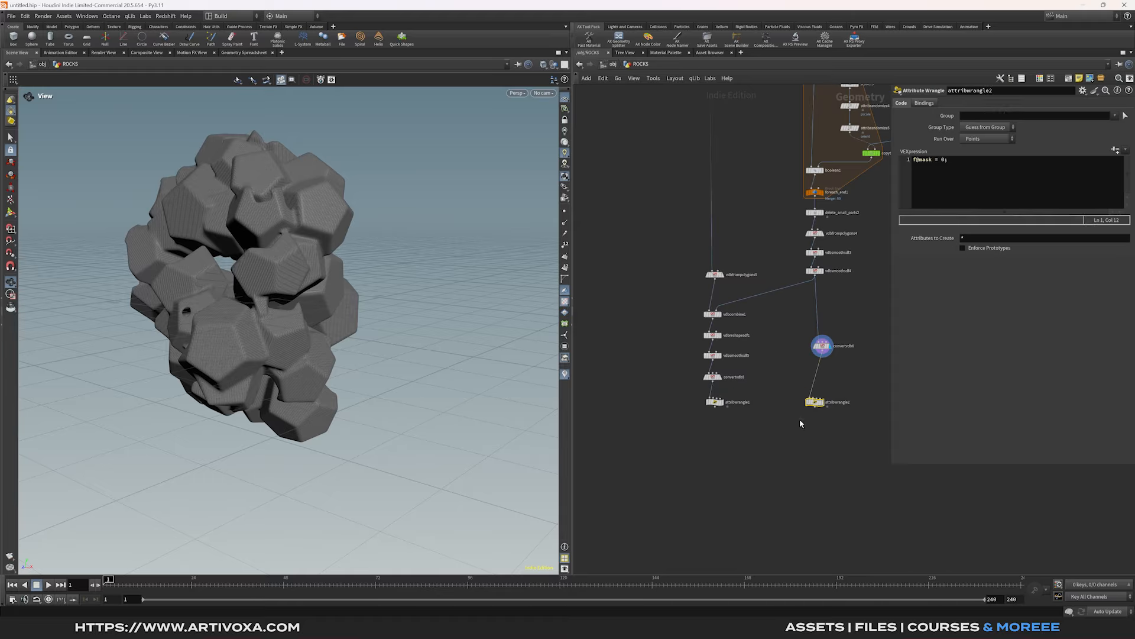
{"action": "left_click", "coordinate": [822, 402]}
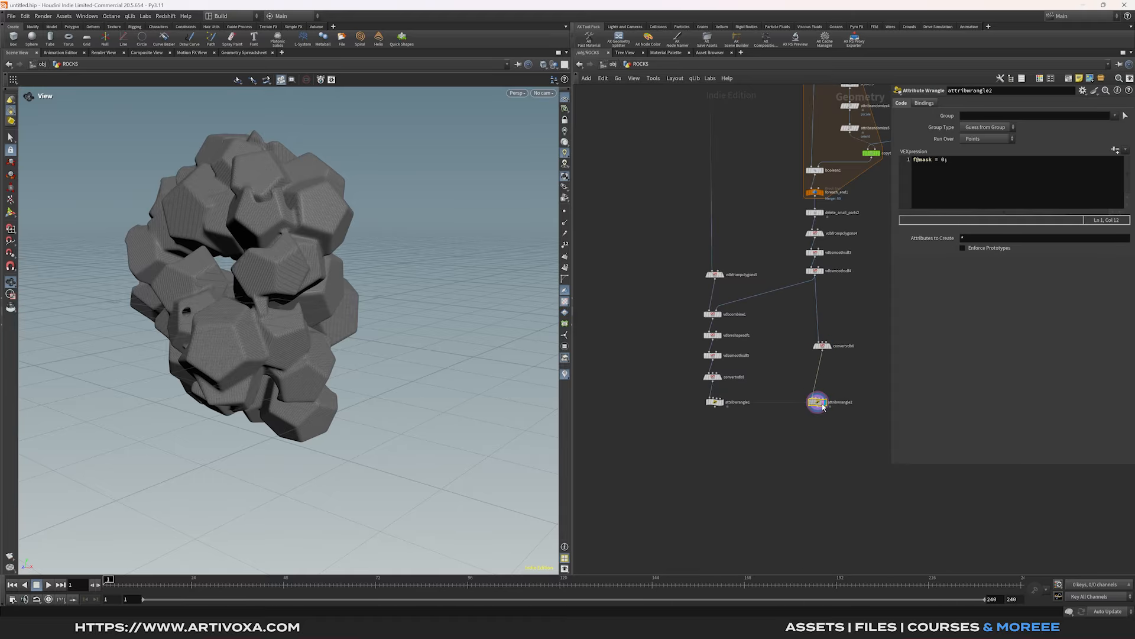
{"action": "left_click", "coordinate": [945, 160]}
{"action": "key", "text": "BackSpace"}
{"action": "type", "text": "1"}
{"action": "left_click", "coordinate": [992, 456]}
Step: Add a displayed Attribute Transfer node with attribwrangle1 as its first input and attribwrangle2 as its second
{"action": "key", "text": "Tab"}
{"action": "type", "text": "att t"}
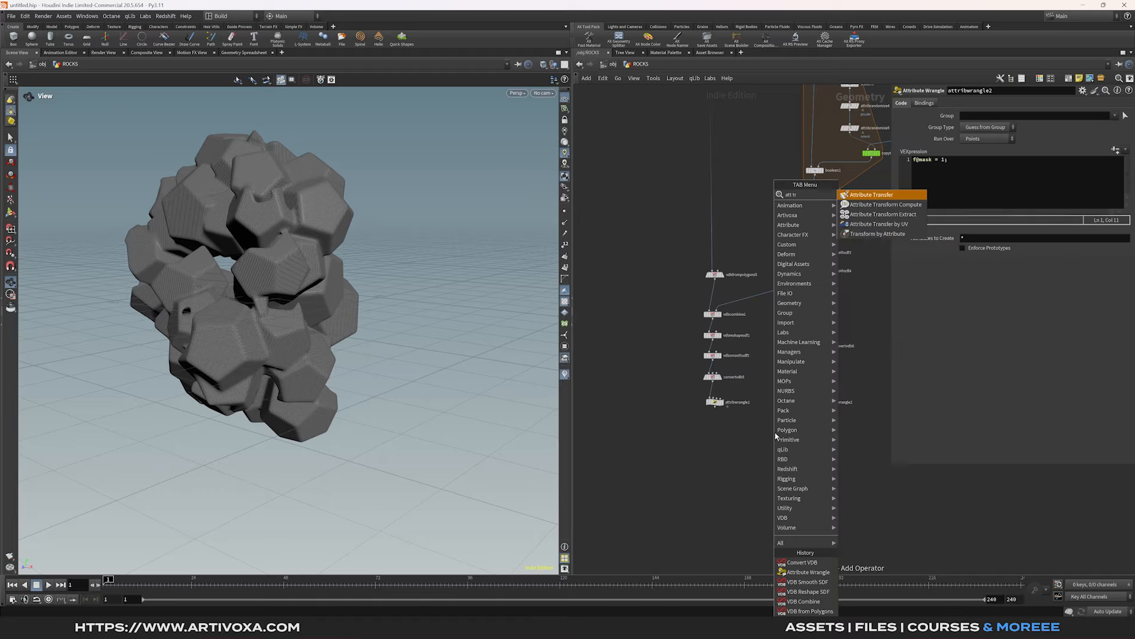
{"action": "key", "text": "Return"}
{"action": "left_click", "coordinate": [777, 438]}
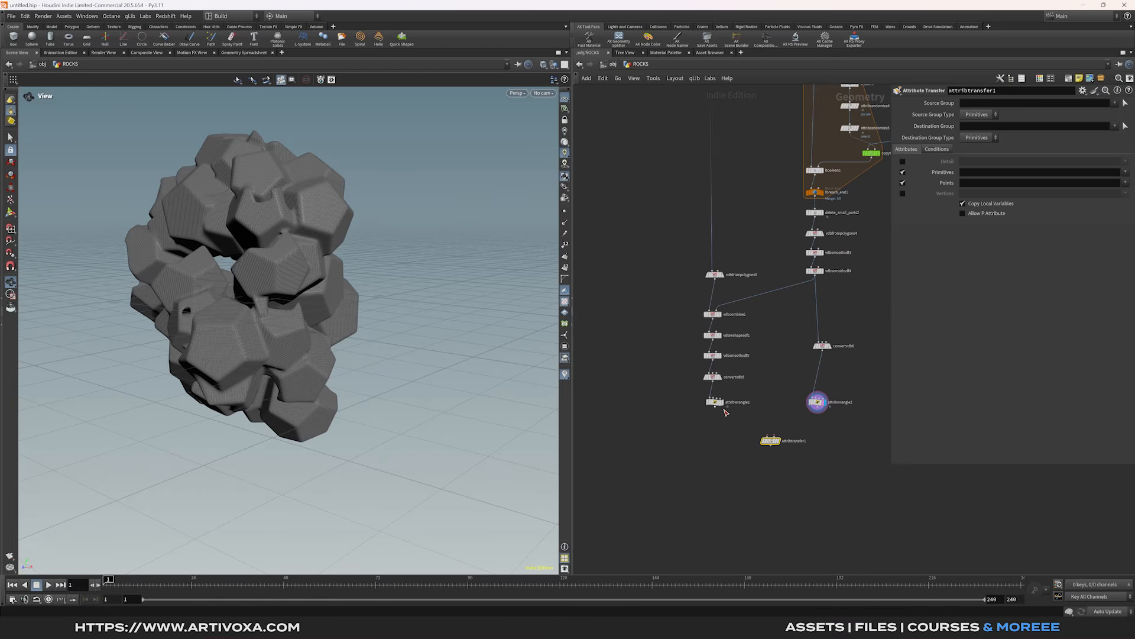
{"action": "left_click_drag", "start_coordinate": [717, 407], "coordinate": [767, 437]}
{"action": "left_click_drag", "start_coordinate": [818, 407], "coordinate": [774, 437]}
{"action": "left_click_drag", "start_coordinate": [772, 441], "coordinate": [766, 438]}
{"action": "left_click", "coordinate": [771, 438]}
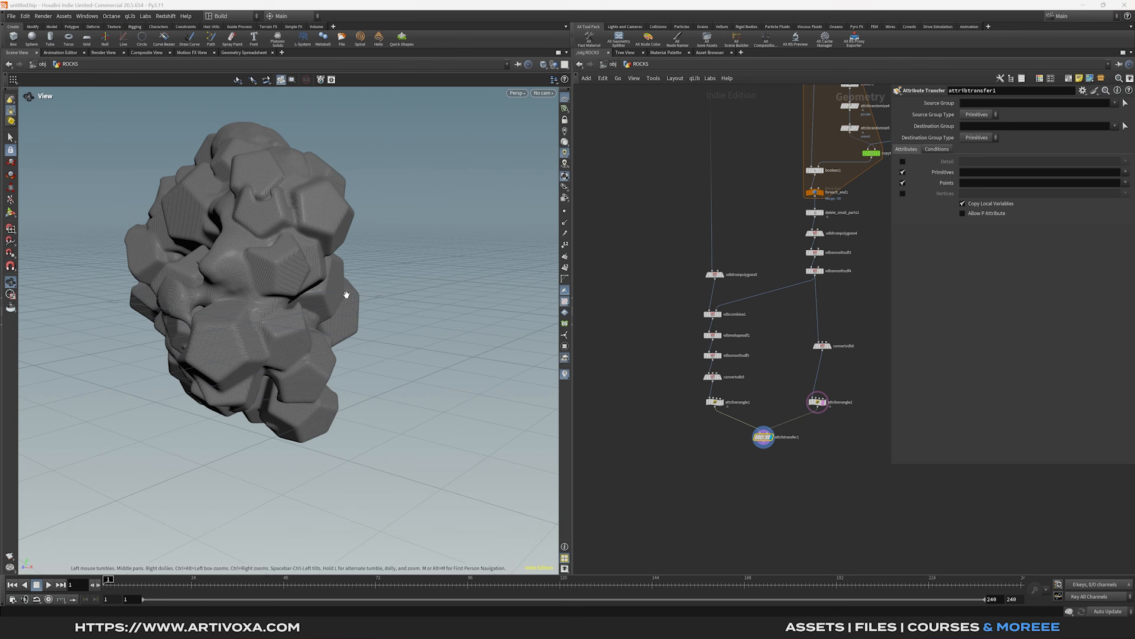
Step: Turn on the viewport visualization of the mask point attribute from attribtransfer1's node info
{"action": "mouse_move", "coordinate": [760, 440]}
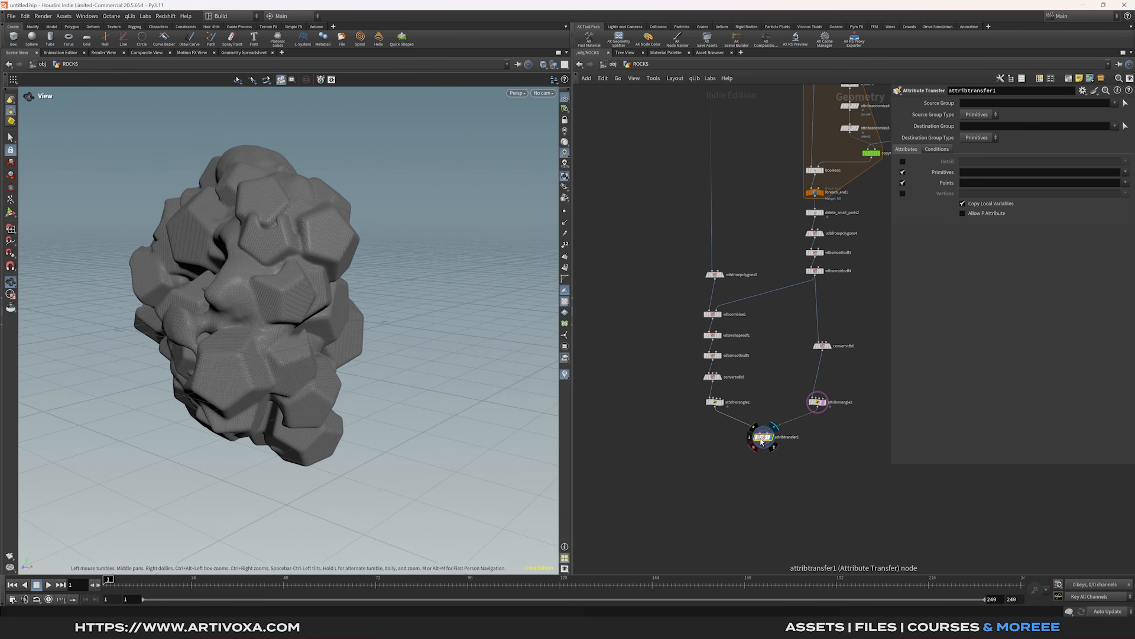
{"action": "left_click", "coordinate": [752, 440]}
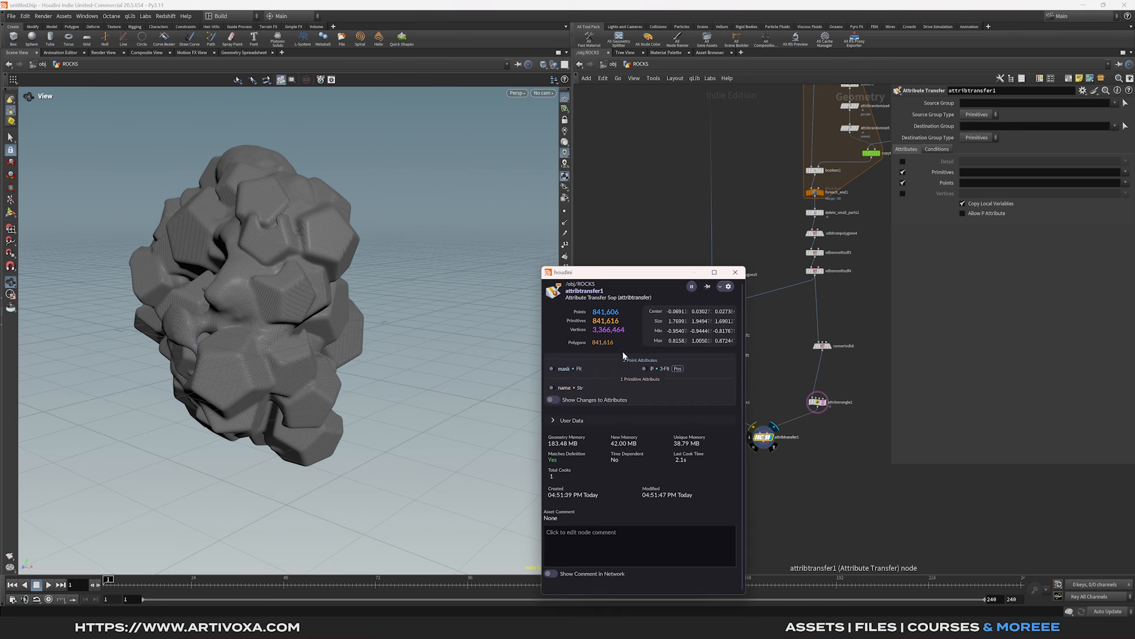
{"action": "left_click", "coordinate": [552, 369]}
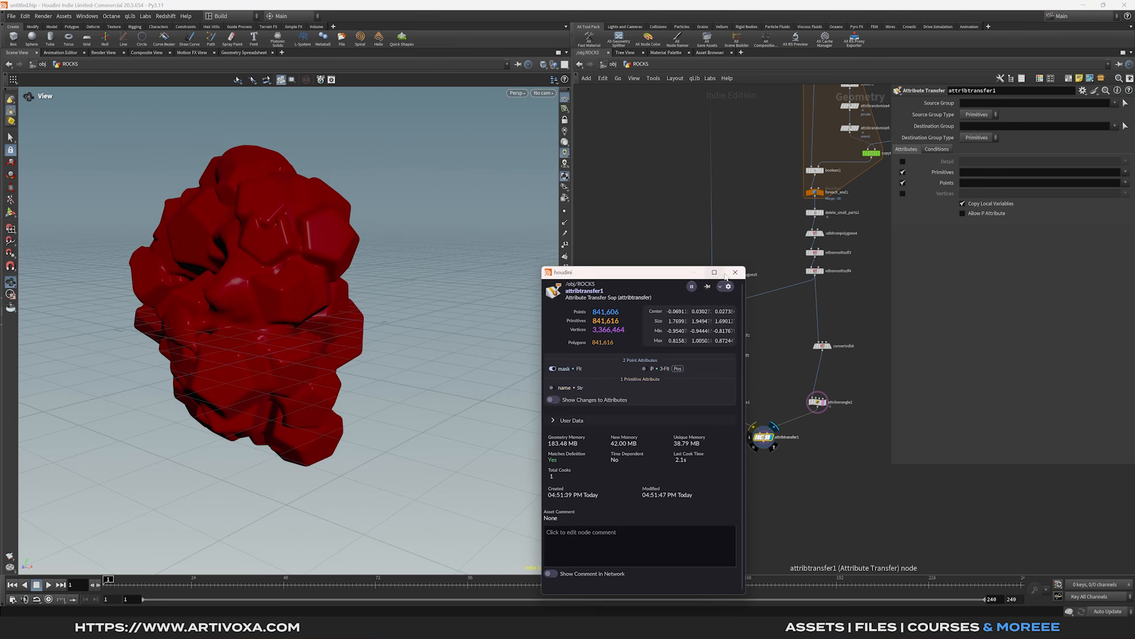
Step: Turn off primitive attributes on attribtransfer1 and restrict the transferred point attributes to mask
{"action": "left_click", "coordinate": [901, 173]}
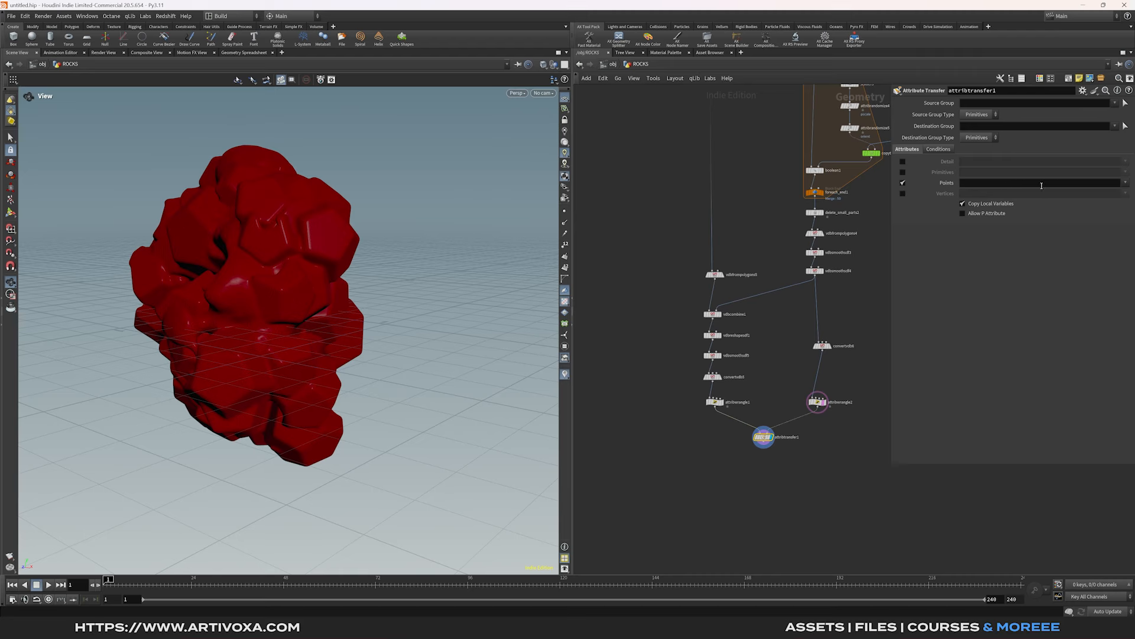
{"action": "left_click", "coordinate": [1126, 184]}
{"action": "left_click", "coordinate": [1105, 203]}
{"action": "left_click", "coordinate": [817, 402]}
{"action": "left_click", "coordinate": [714, 402]}
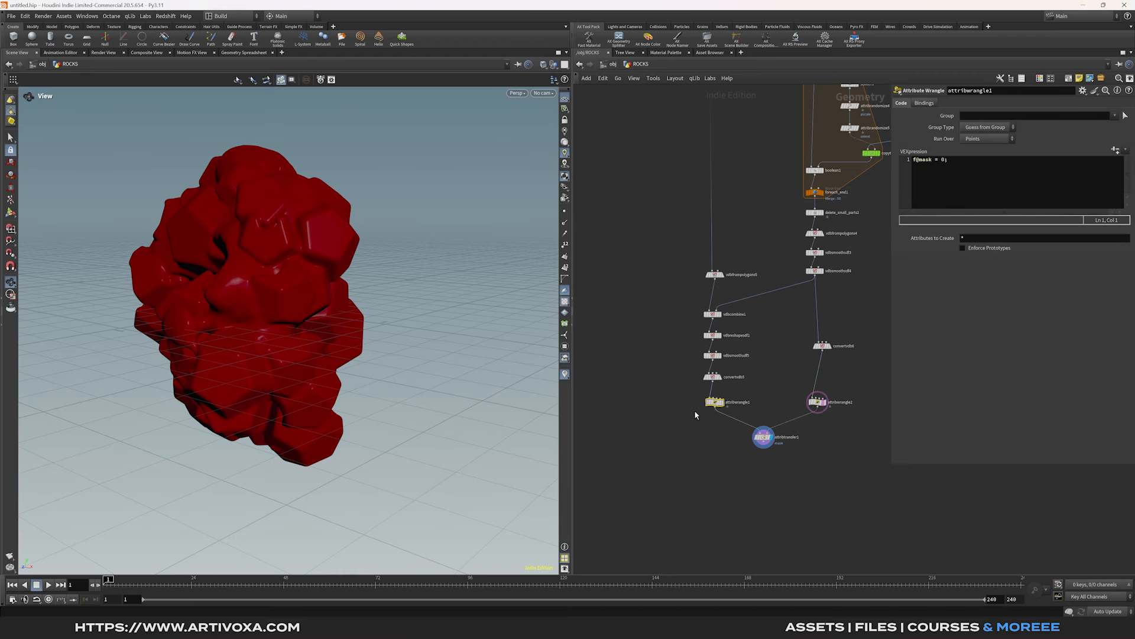
Step: Set attribtransfer1's Distance Threshold to 0.0075 and compare the mask with the convertvdb6 pieces
{"action": "left_click", "coordinate": [763, 437]}
{"action": "left_click", "coordinate": [937, 151]}
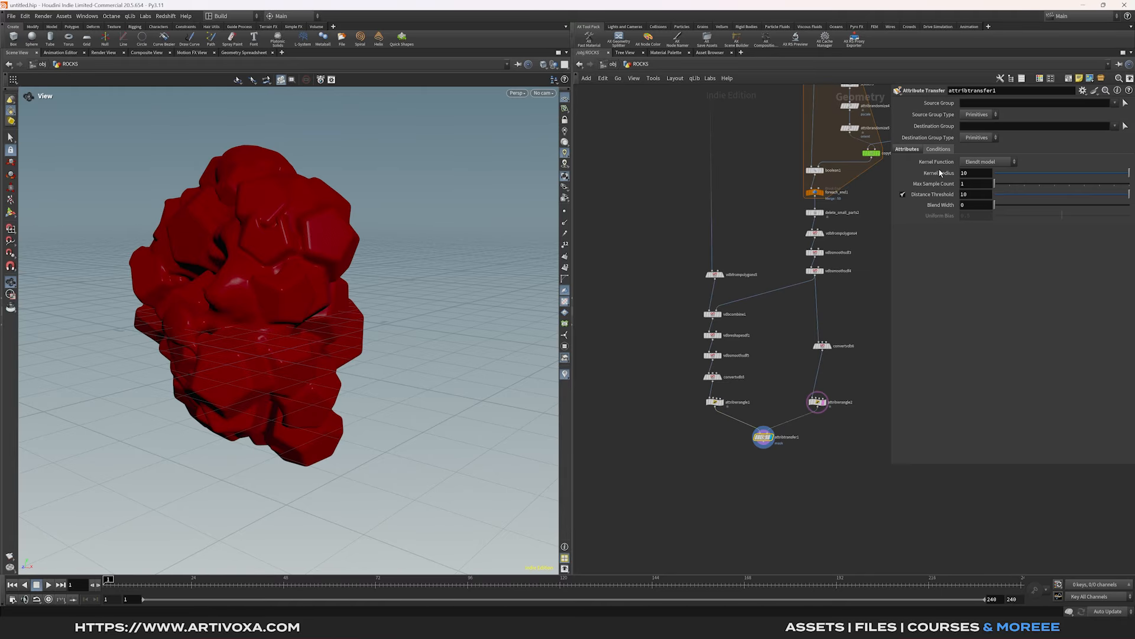
{"action": "double_click", "coordinate": [970, 194]}
{"action": "type", "text": "0.0075"}
{"action": "key", "text": "Return"}
{"action": "left_click_drag", "start_coordinate": [391, 278], "coordinate": [335, 286]}
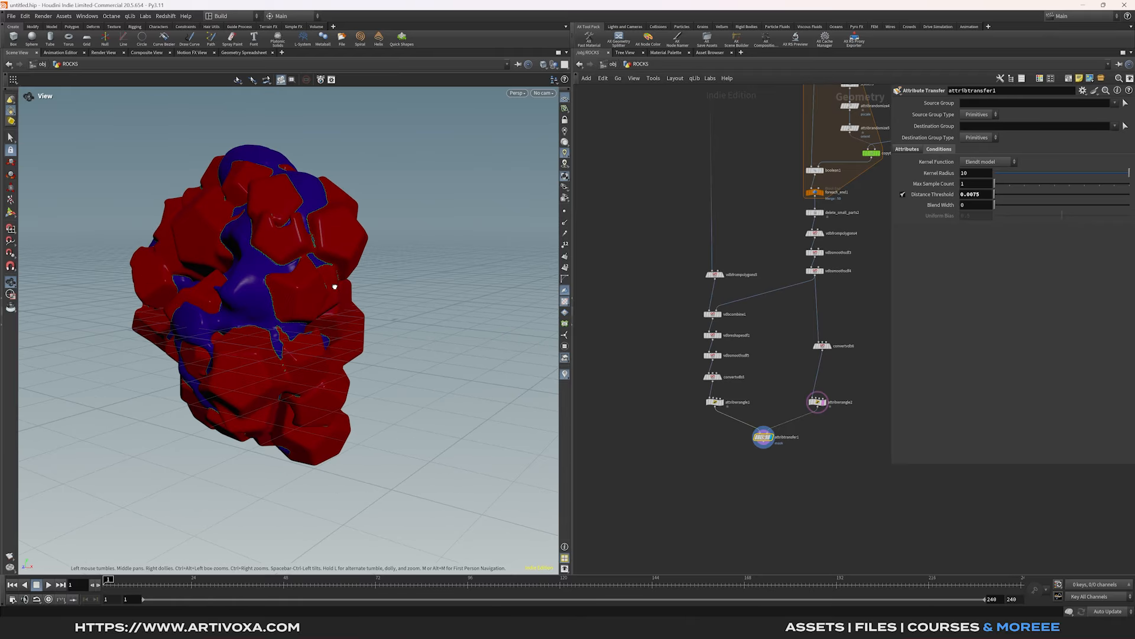
{"action": "left_click", "coordinate": [828, 345]}
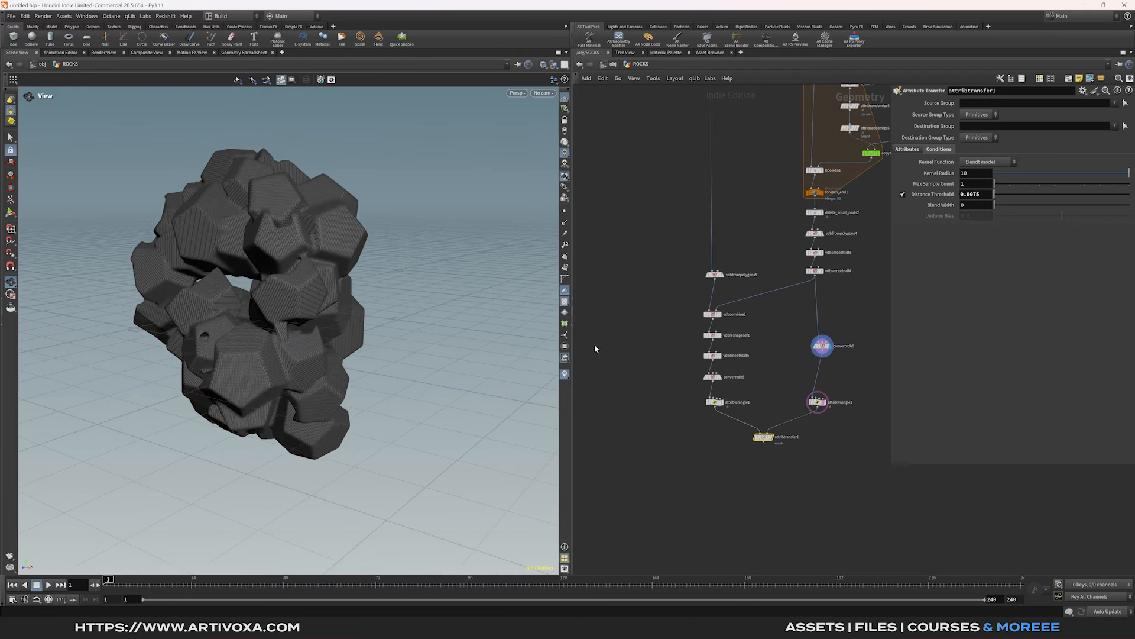
{"action": "left_click", "coordinate": [771, 437]}
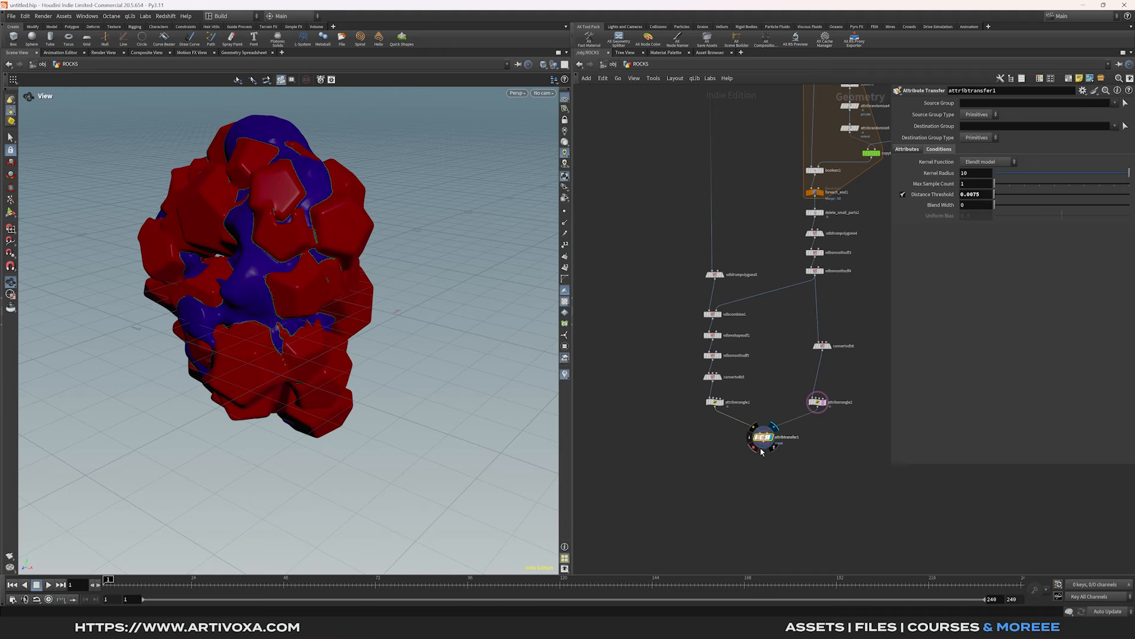
Step: Append a displayed Attribute Blur node below attribtransfer1
{"action": "left_click", "coordinate": [766, 447]}
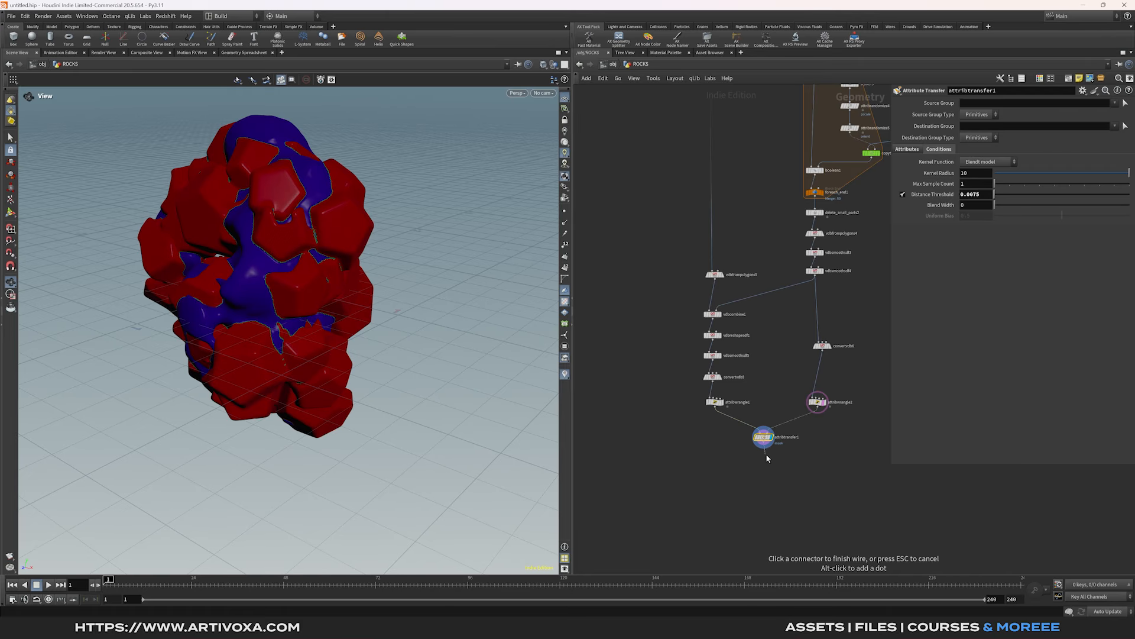
{"action": "key", "text": "Tab"}
{"action": "type", "text": "attribblur"}
{"action": "key", "text": "Return"}
{"action": "key", "text": "Return"}
{"action": "left_click_drag", "start_coordinate": [332, 287], "coordinate": [256, 233]}
{"action": "scroll", "coordinate": [256, 245], "scroll_direction": "up", "scroll_amount": 10}
{"action": "scroll", "coordinate": [283, 284], "scroll_direction": "down", "scroll_amount": 10}
{"action": "left_click_drag", "start_coordinate": [370, 341], "coordinate": [386, 344]}
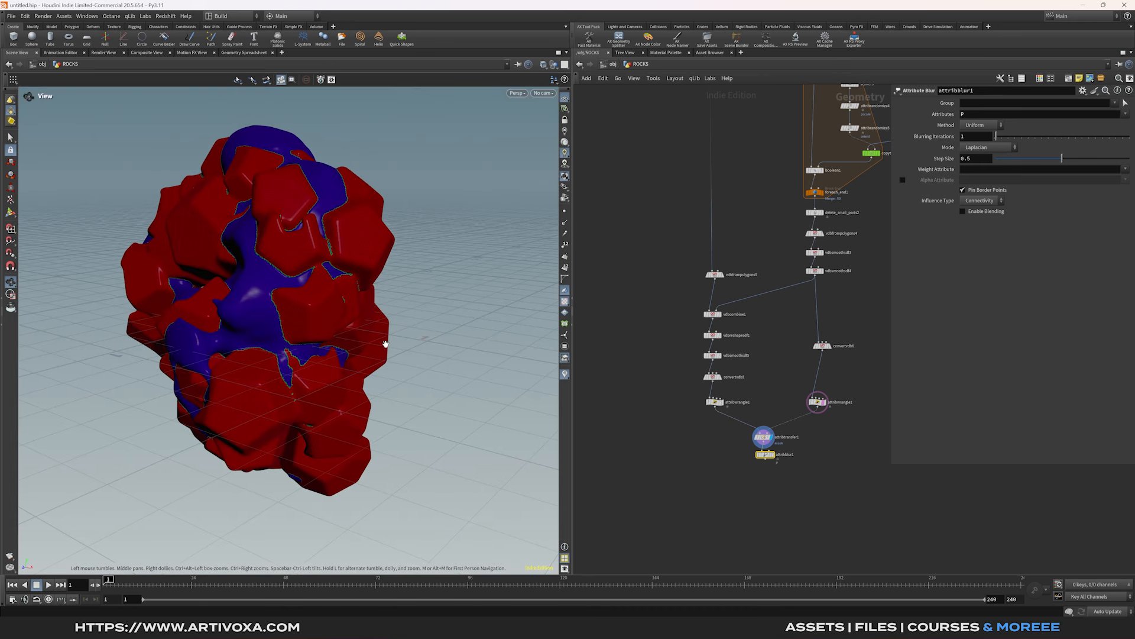
{"action": "left_click_drag", "start_coordinate": [765, 455], "coordinate": [765, 463]}
{"action": "left_click", "coordinate": [773, 463]}
Step: Set attribblur1 to blur the mask attribute with 25 blurring iterations
{"action": "double_click", "coordinate": [987, 114]}
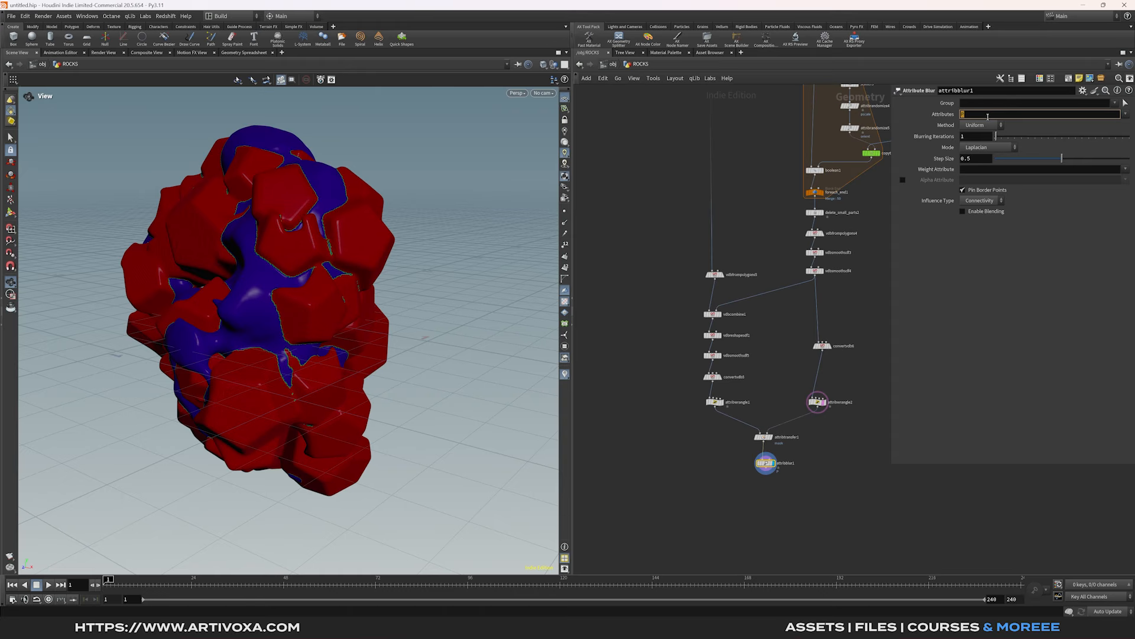
{"action": "key", "text": "Return"}
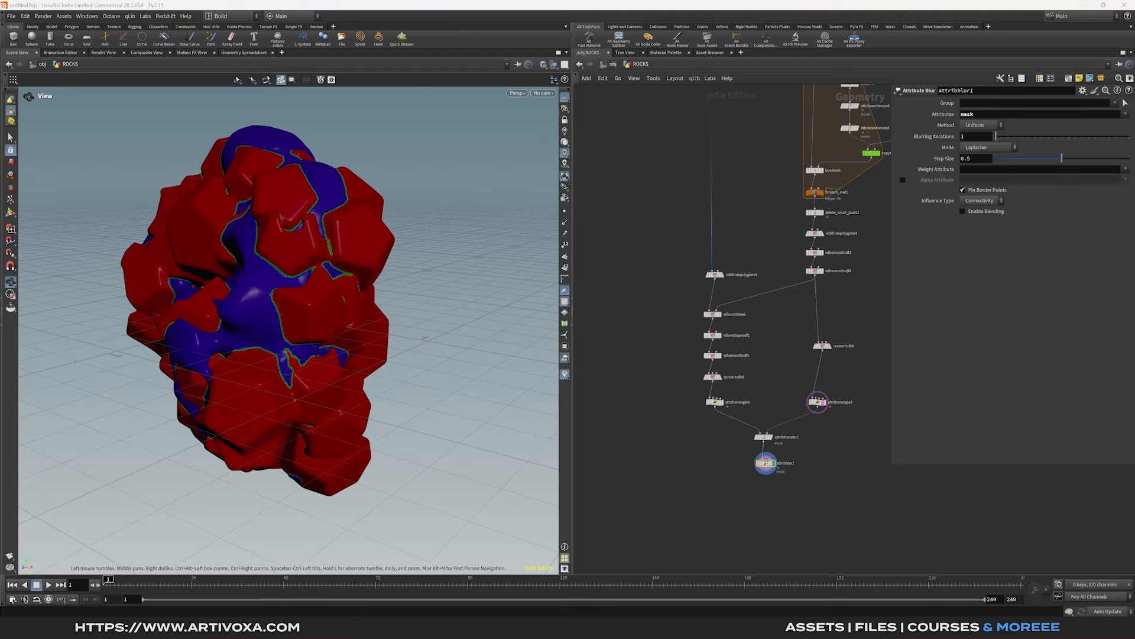
{"action": "left_click", "coordinate": [962, 137]}
{"action": "key", "text": "Return"}
Step: Append a displayed Attribute Remap node below attribblur1
{"action": "left_click", "coordinate": [739, 322]}
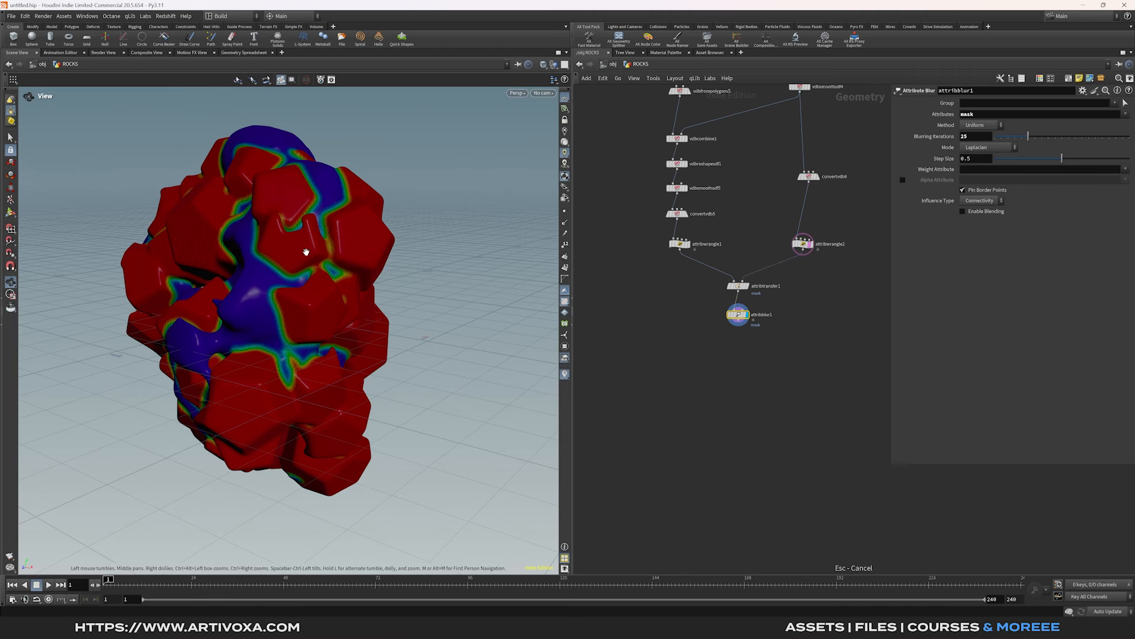
{"action": "left_click", "coordinate": [743, 341]}
{"action": "type", "text": "attrem"}
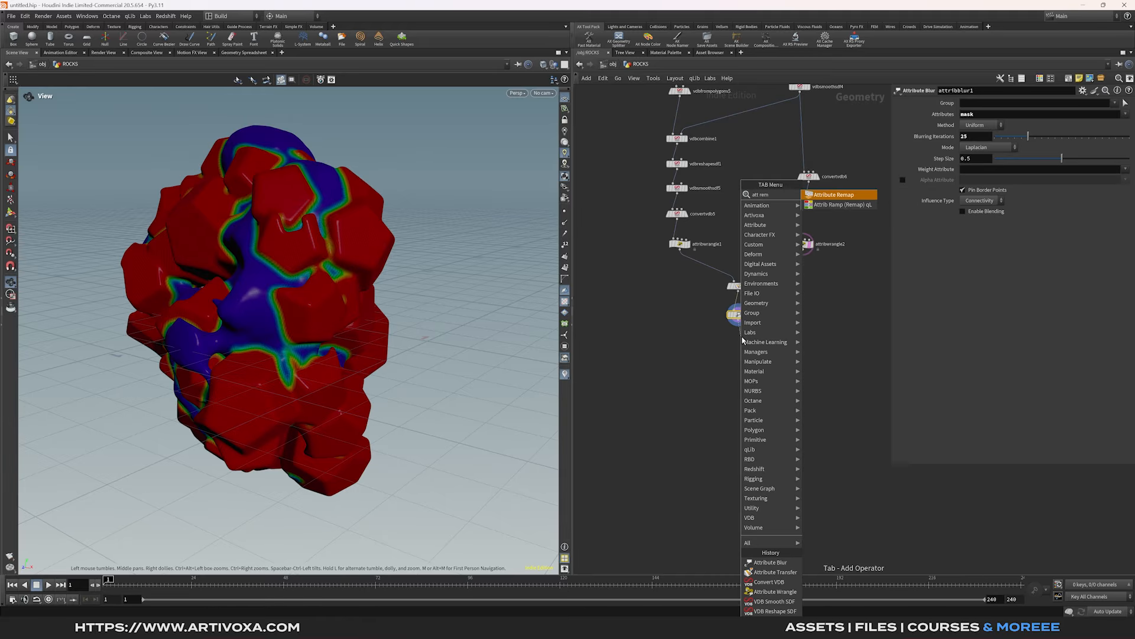
{"action": "key", "text": "Return"}
{"action": "left_click", "coordinate": [740, 346]}
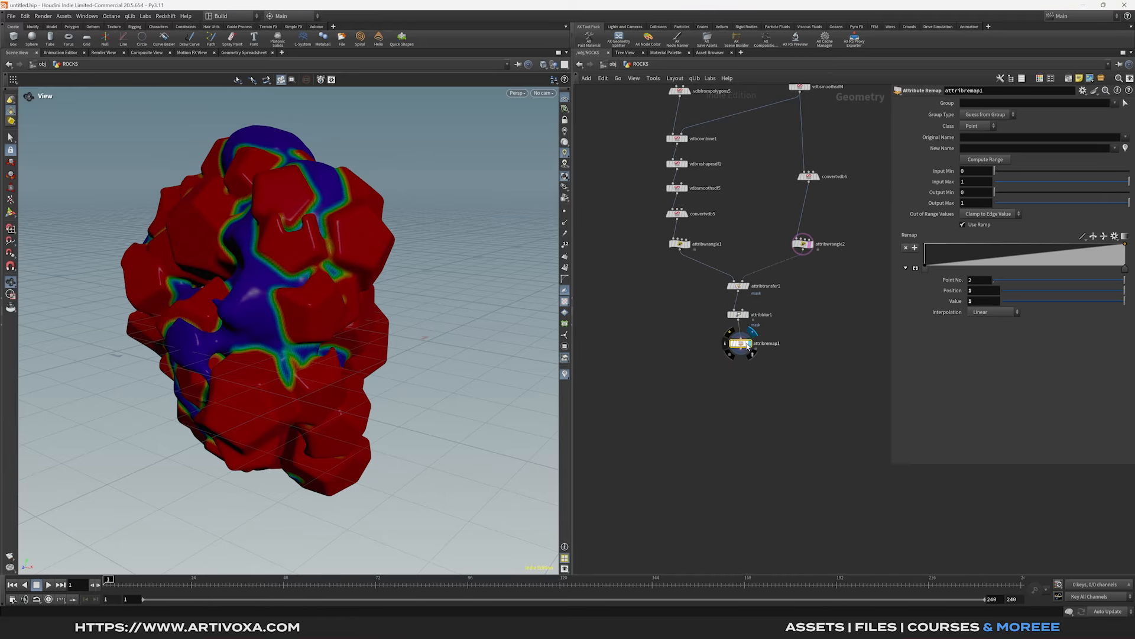
Step: Remap the mask attribute to a new attribute named maskinverted and reverse the remap ramp to descend from 1 to 0
{"action": "left_click", "coordinate": [1125, 138]}
{"action": "left_click", "coordinate": [1120, 147]}
{"action": "left_click", "coordinate": [1034, 148]}
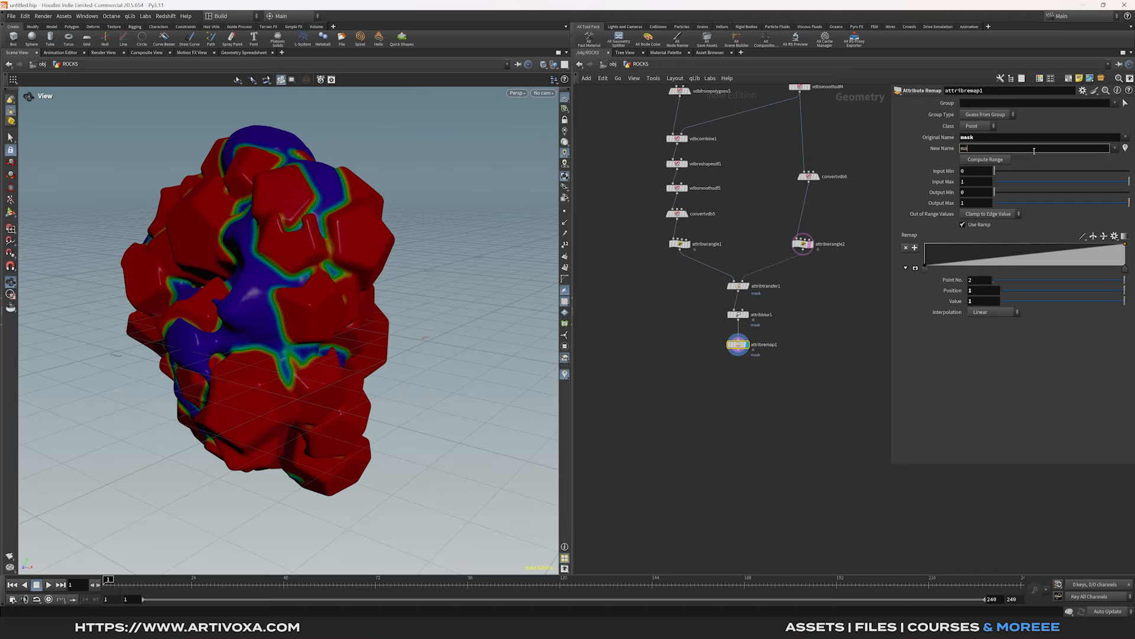
{"action": "left_click", "coordinate": [1006, 389]}
{"action": "left_click", "coordinate": [1094, 237]}
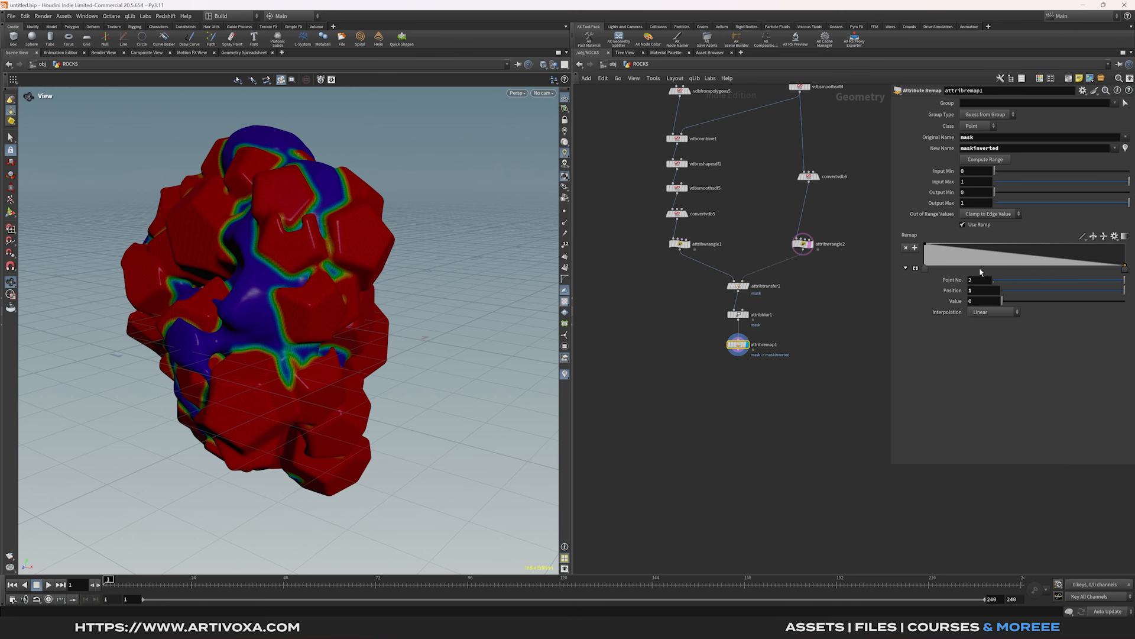
Step: Turn on the viewport visualization of the maskinverted attribute from attribremap1's node info
{"action": "left_click", "coordinate": [722, 344]}
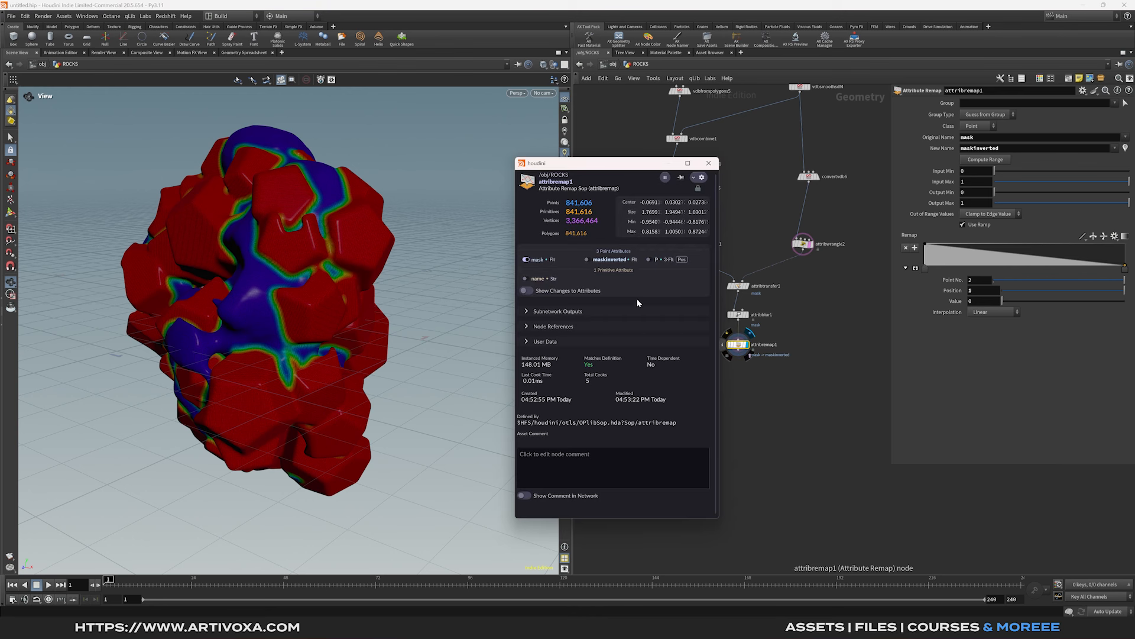
{"action": "left_click", "coordinate": [587, 259]}
{"action": "left_click_drag", "start_coordinate": [260, 248], "coordinate": [290, 251]}
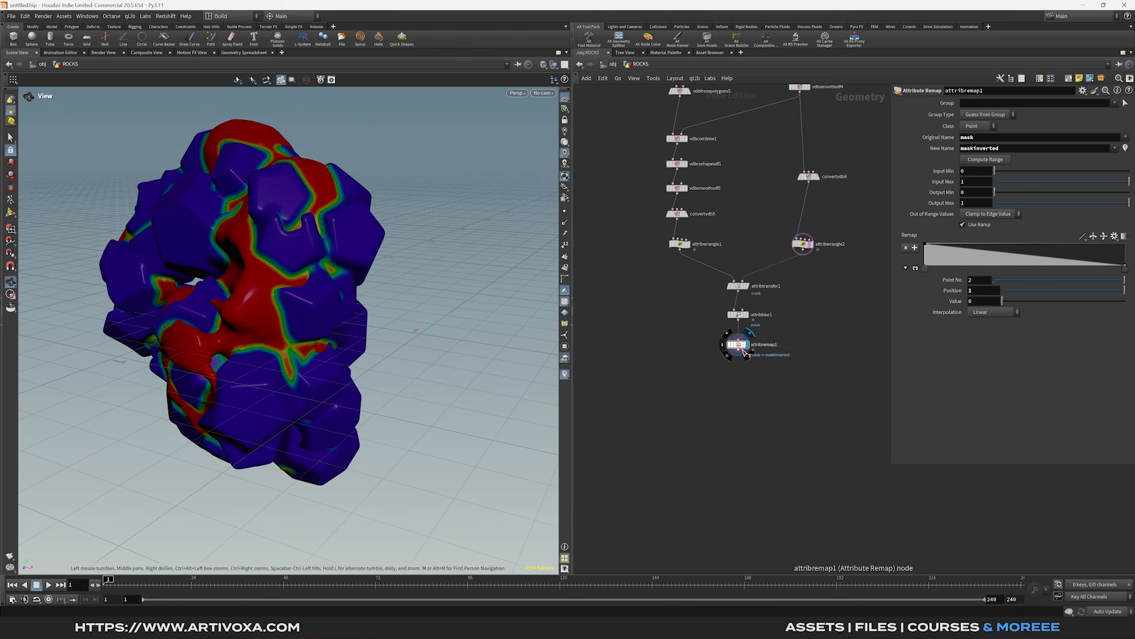
Step: Append a Mountain node below attribremap1
{"action": "key", "text": "Tab"}
{"action": "type", "text": "moun"}
{"action": "key", "text": "Return"}
{"action": "left_click", "coordinate": [745, 365]}
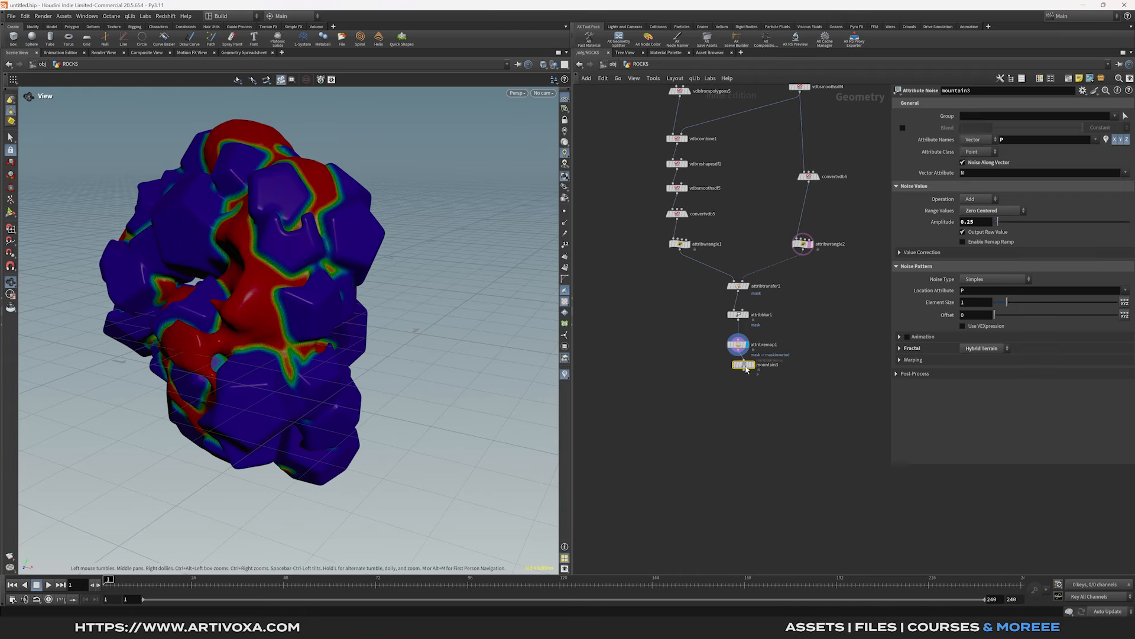
Step: Align the new Mountain node below attribremap1, display it, and rename it large
{"action": "left_click", "coordinate": [752, 366]}
{"action": "left_click_drag", "start_coordinate": [750, 366], "coordinate": [746, 376]}
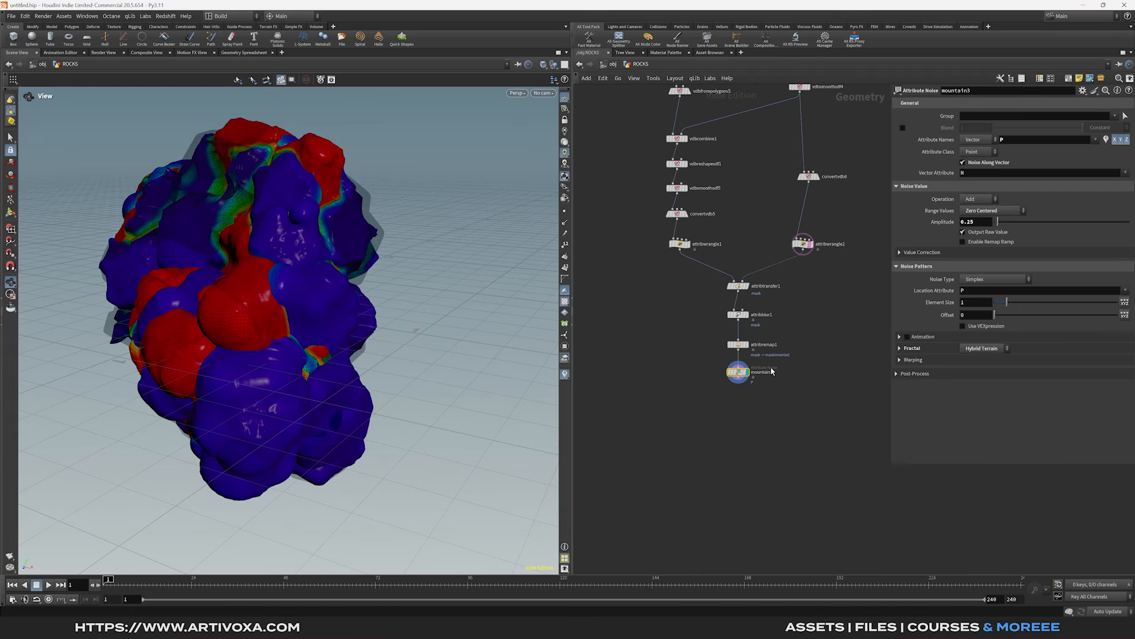
{"action": "double_click", "coordinate": [762, 372]}
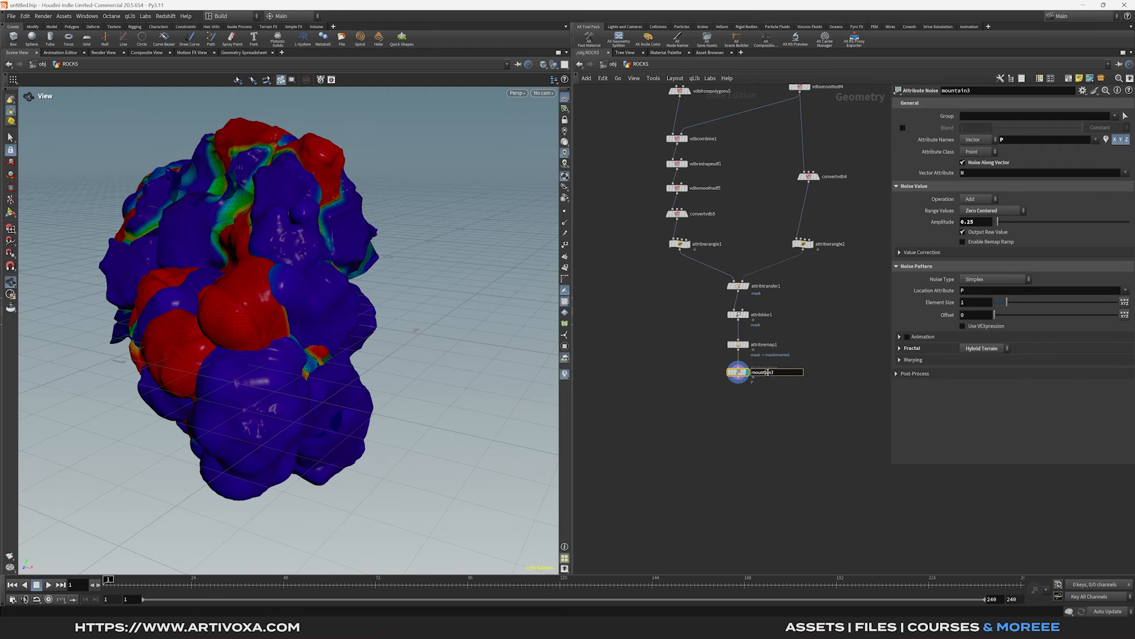
{"action": "type", "text": "large"}
{"action": "key", "text": "Return"}
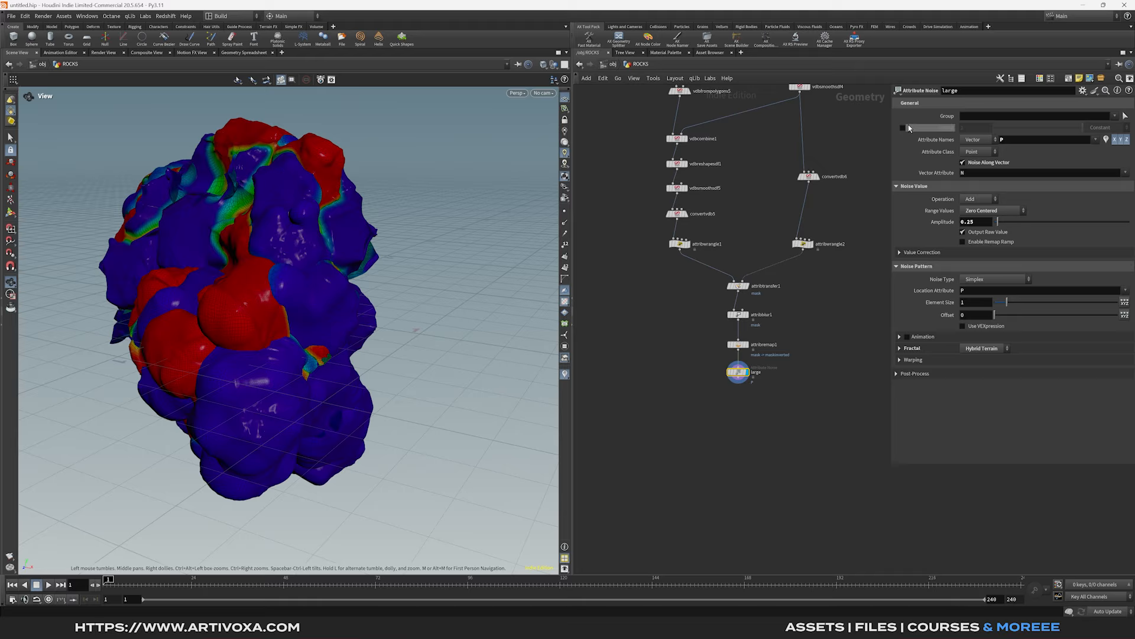
Step: Enable blending on the large noise node and drive it by the maskinverted attribute
{"action": "left_click", "coordinate": [902, 127]}
{"action": "left_click", "coordinate": [1095, 128]}
{"action": "left_click", "coordinate": [1101, 142]}
{"action": "double_click", "coordinate": [1025, 142]}
{"action": "type", "text": "maskinverted"}
{"action": "key", "text": "Return"}
Step: Set the large noise's amplitude to 0.1 and element size to 1.5, and compare it with the attribremap1 result
{"action": "double_click", "coordinate": [981, 234]}
{"action": "type", "text": "0.1"}
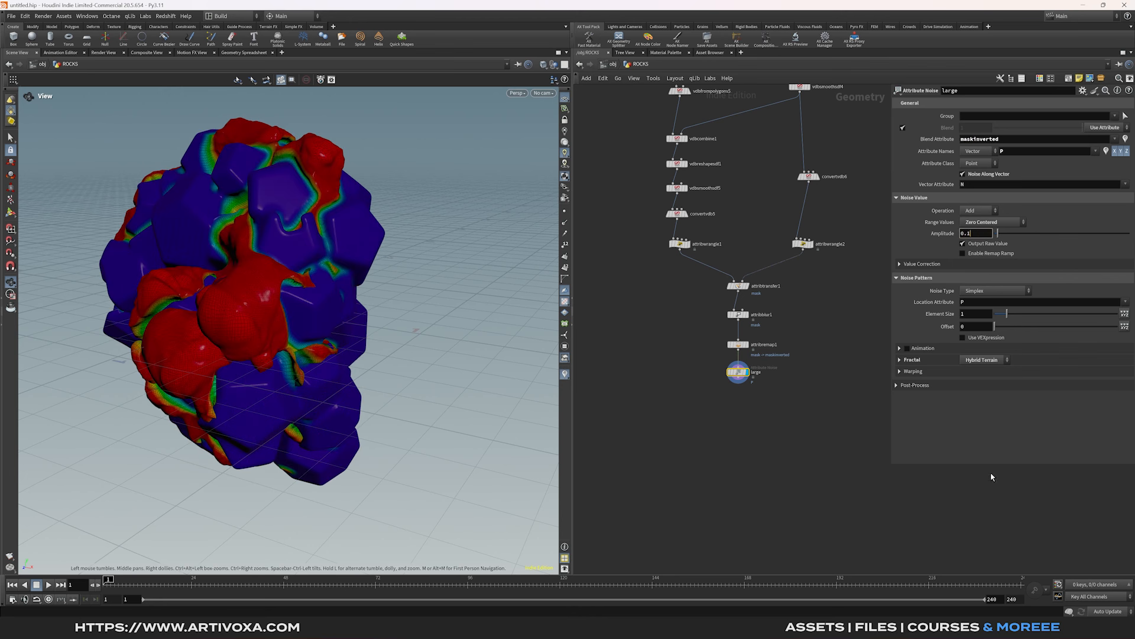
{"action": "key", "text": "Return"}
{"action": "double_click", "coordinate": [985, 314]}
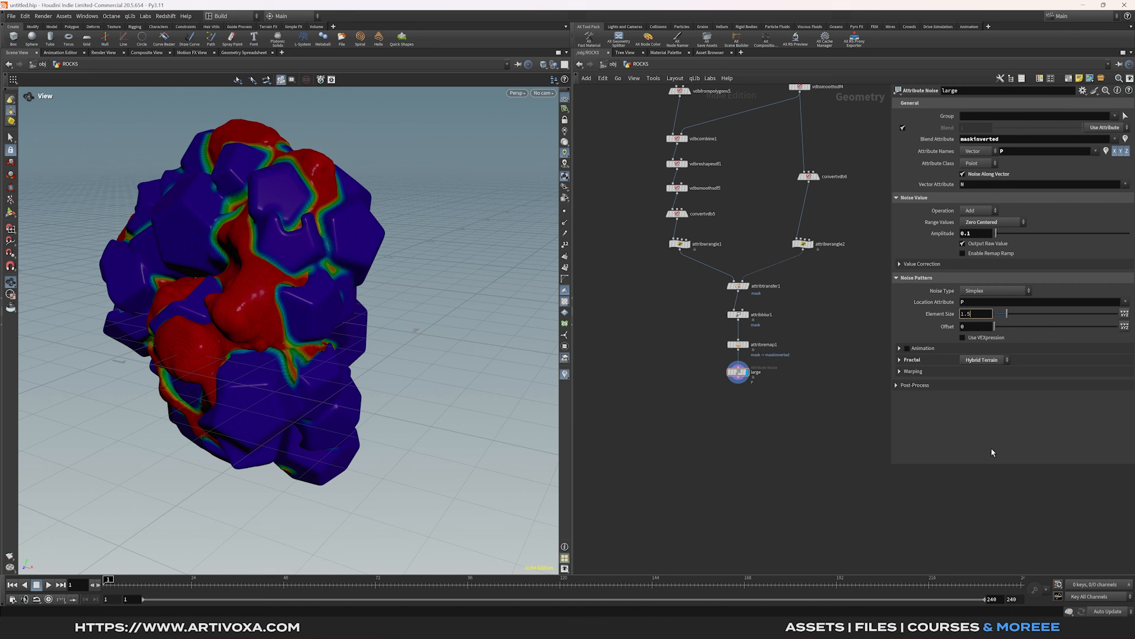
{"action": "type", "text": "1.5"}
{"action": "key", "text": "Return"}
{"action": "left_click", "coordinate": [748, 344]}
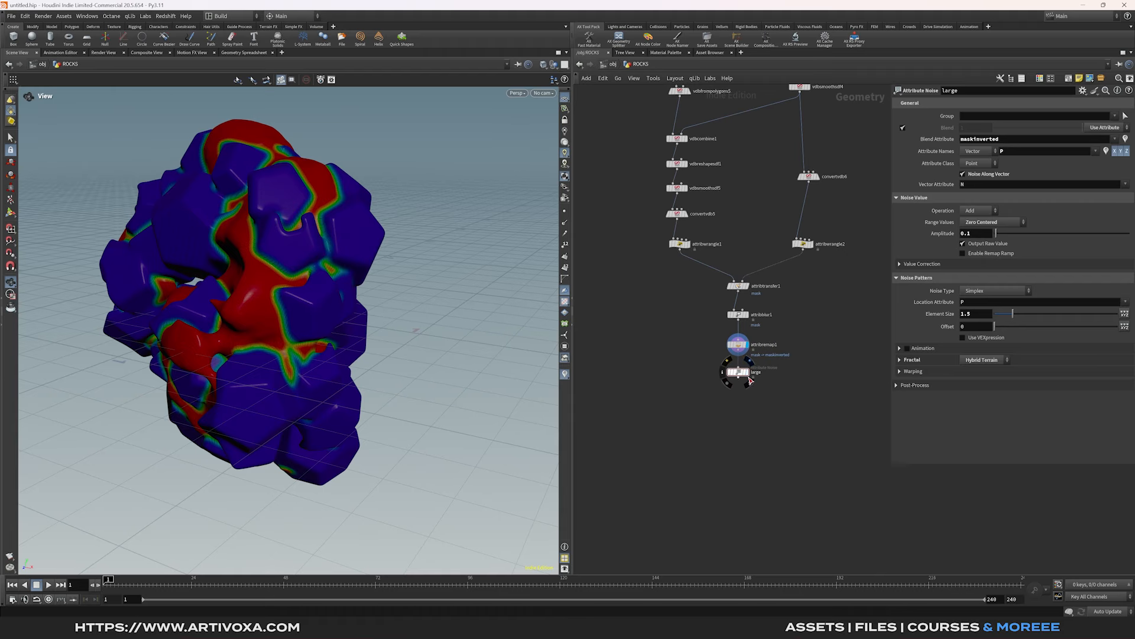
{"action": "left_click", "coordinate": [749, 374]}
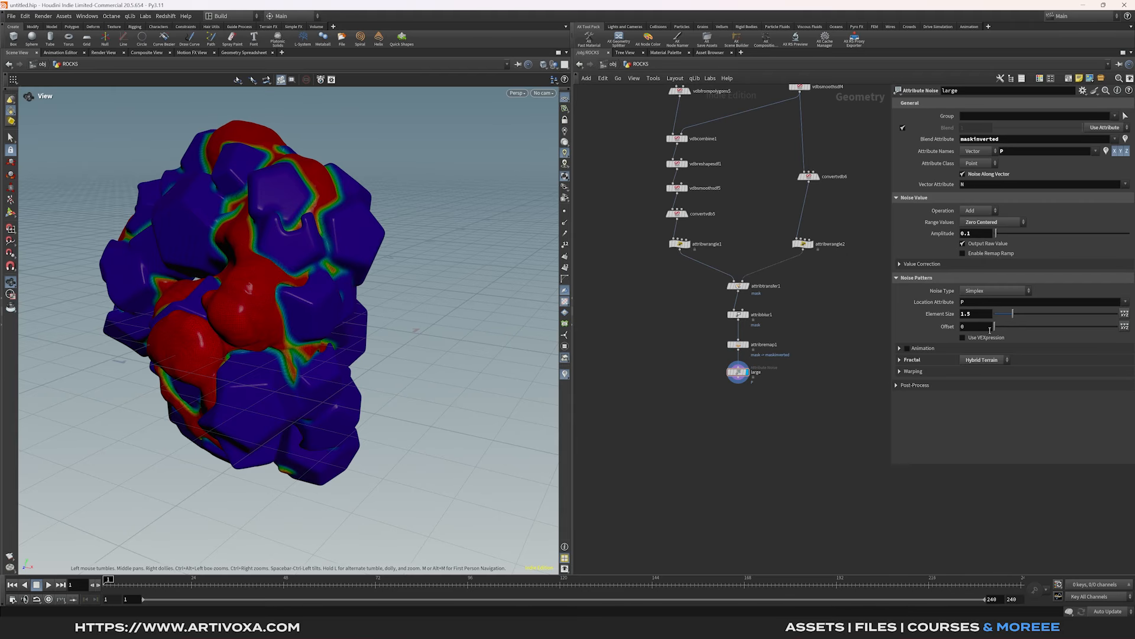
Step: Append a displayed Mountain node below large and rename it mid
{"action": "middle_click_drag", "start_coordinate": [746, 392], "coordinate": [740, 362]}
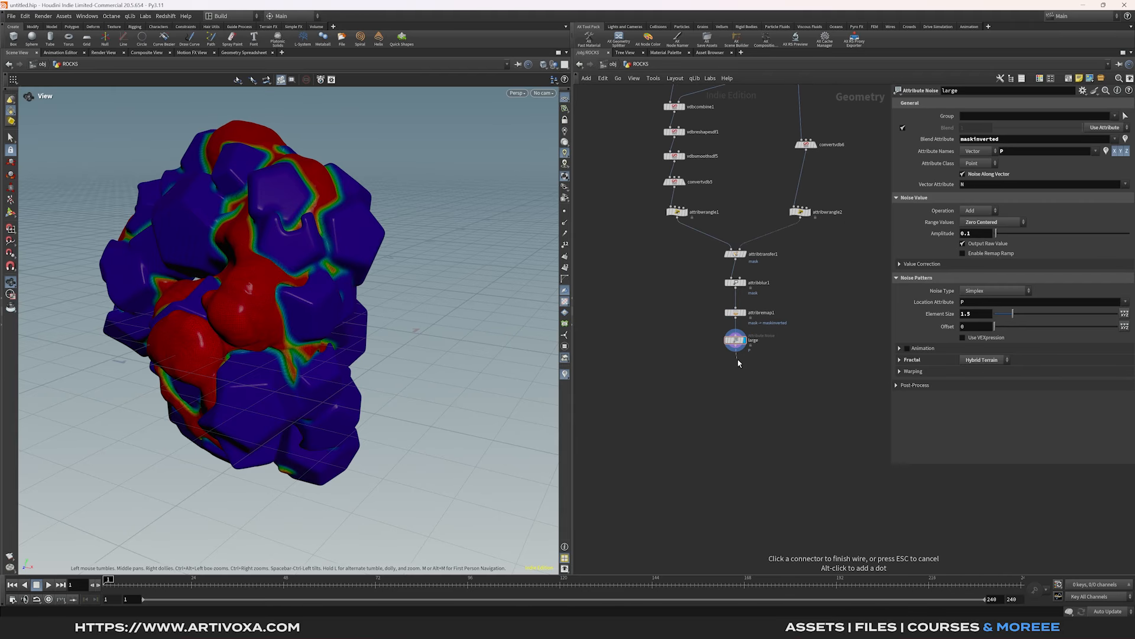
{"action": "key", "text": "Tab"}
{"action": "type", "text": "mount"}
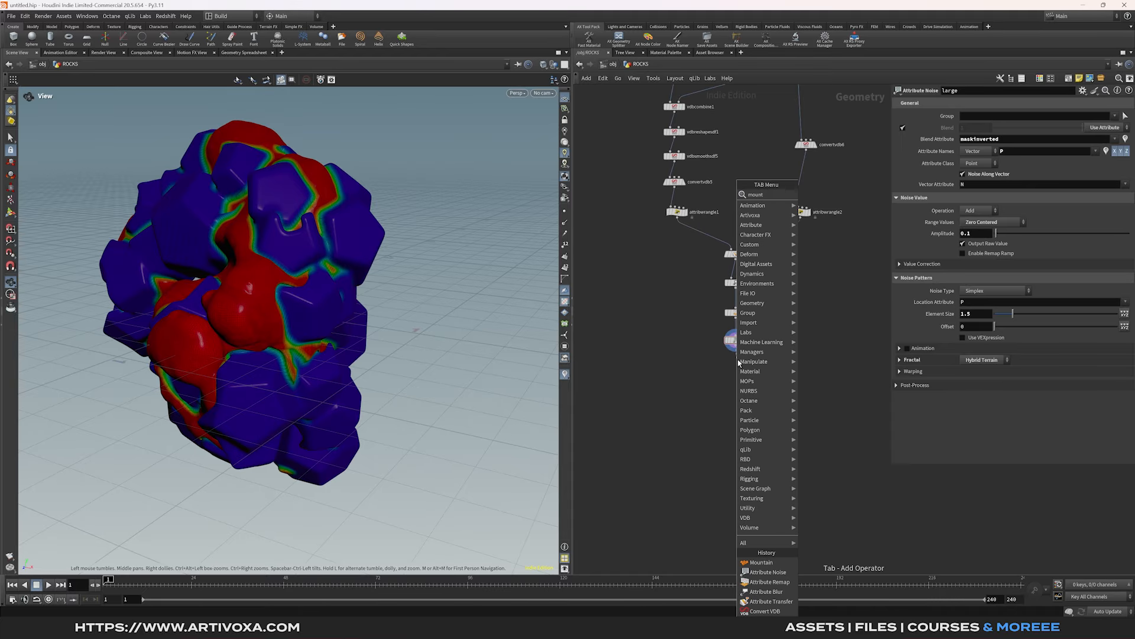
{"action": "key", "text": "Return"}
{"action": "key", "text": "Return"}
{"action": "left_click", "coordinate": [741, 362]}
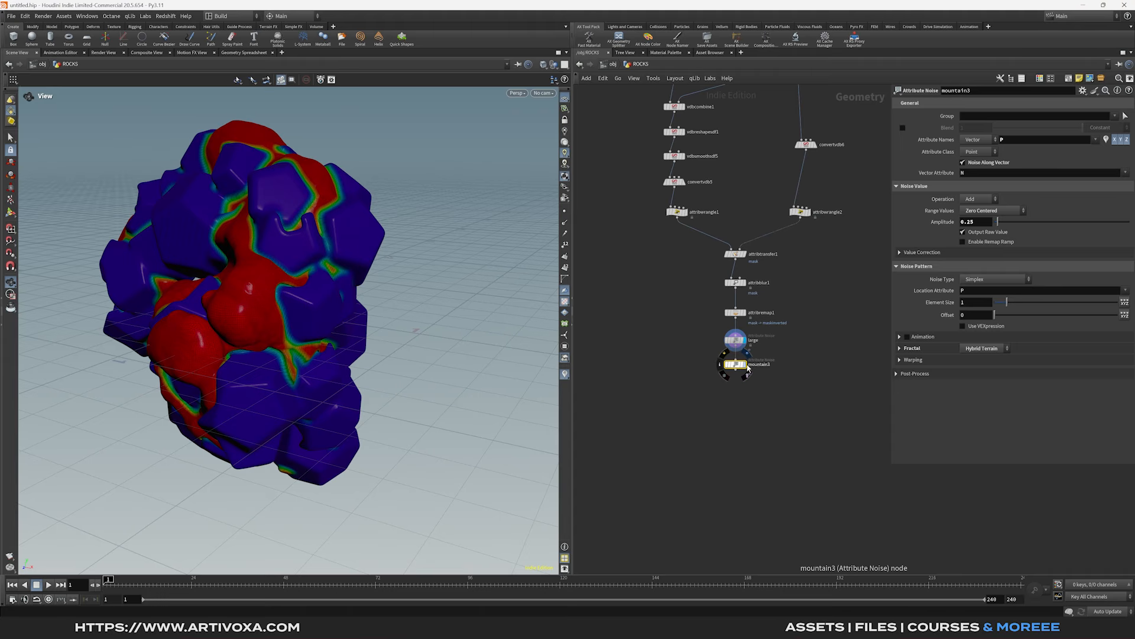
{"action": "double_click", "coordinate": [760, 364]}
{"action": "type", "text": "m"}
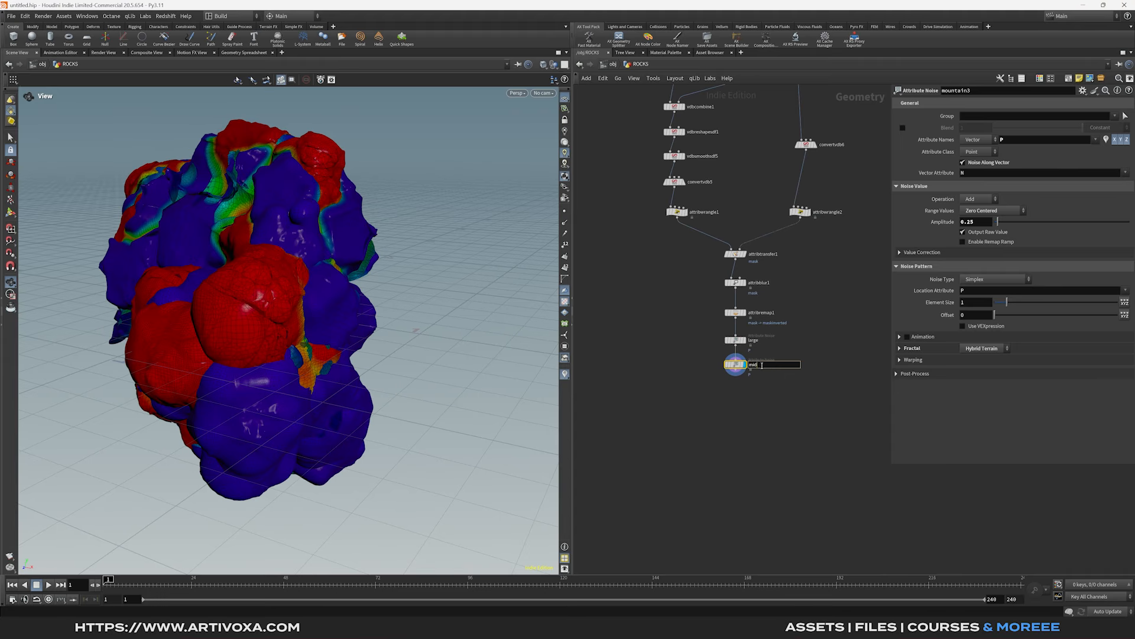
{"action": "type", "text": "id"}
{"action": "key", "text": "Return"}
Step: Enable blending on the mid noise node with maskinverted as its blend attribute
{"action": "left_click", "coordinate": [902, 128]}
{"action": "left_click", "coordinate": [1104, 127]}
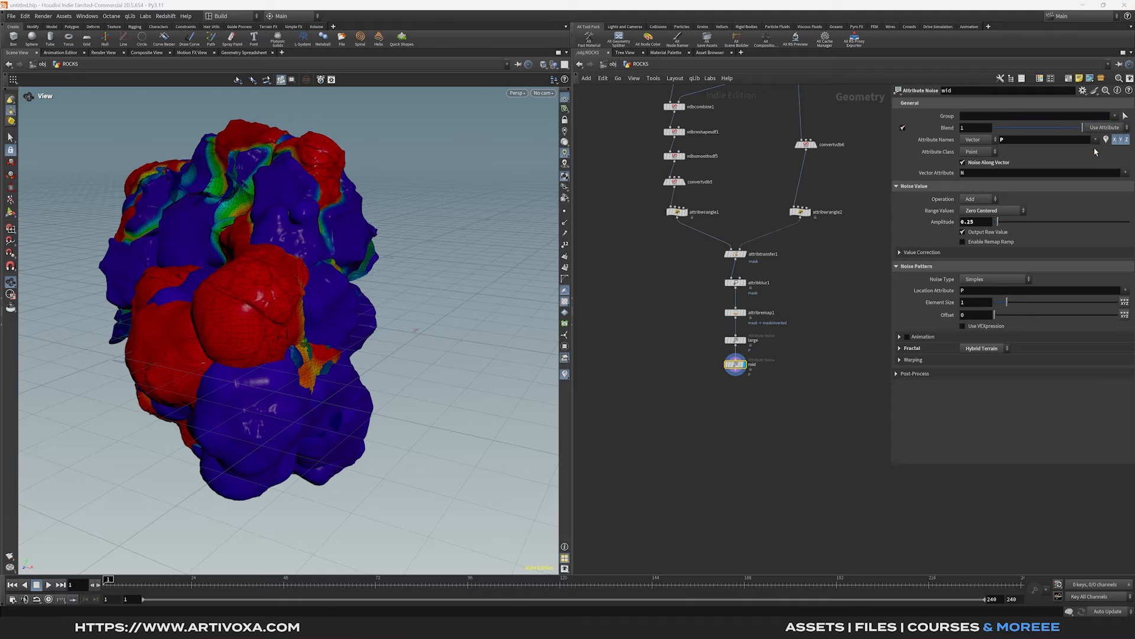
{"action": "left_click", "coordinate": [1100, 147]}
{"action": "left_click", "coordinate": [1032, 139]}
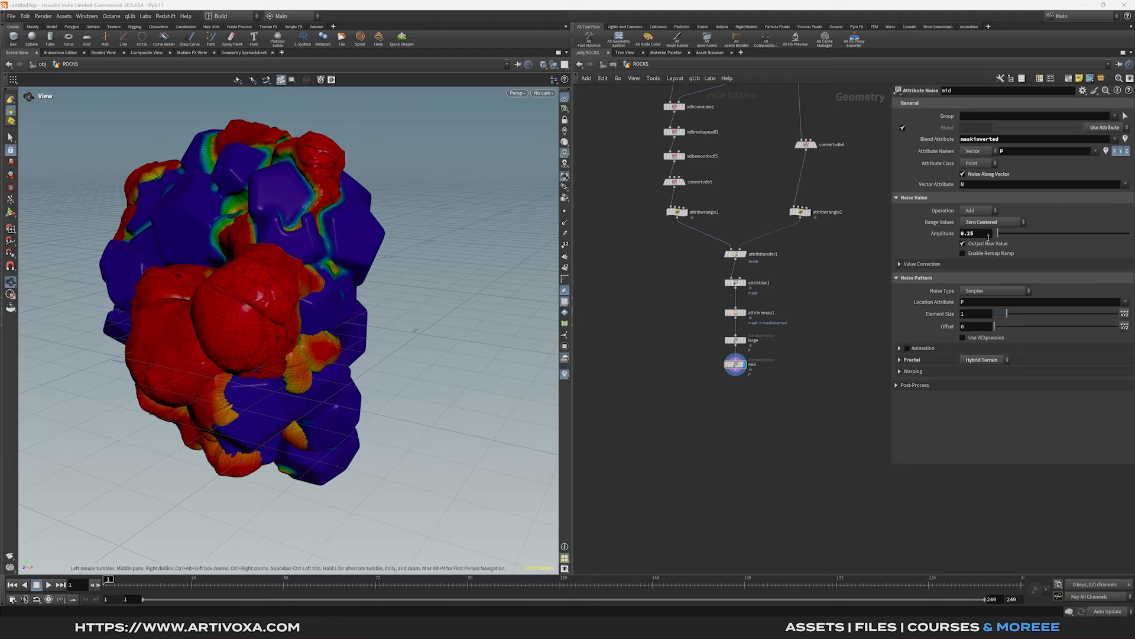
Step: Set the mid noise's amplitude to 0.035 and element size to 0.5, and compare it with the large node's result
{"action": "left_click", "coordinate": [988, 235]}
{"action": "type", "text": "0.03"}
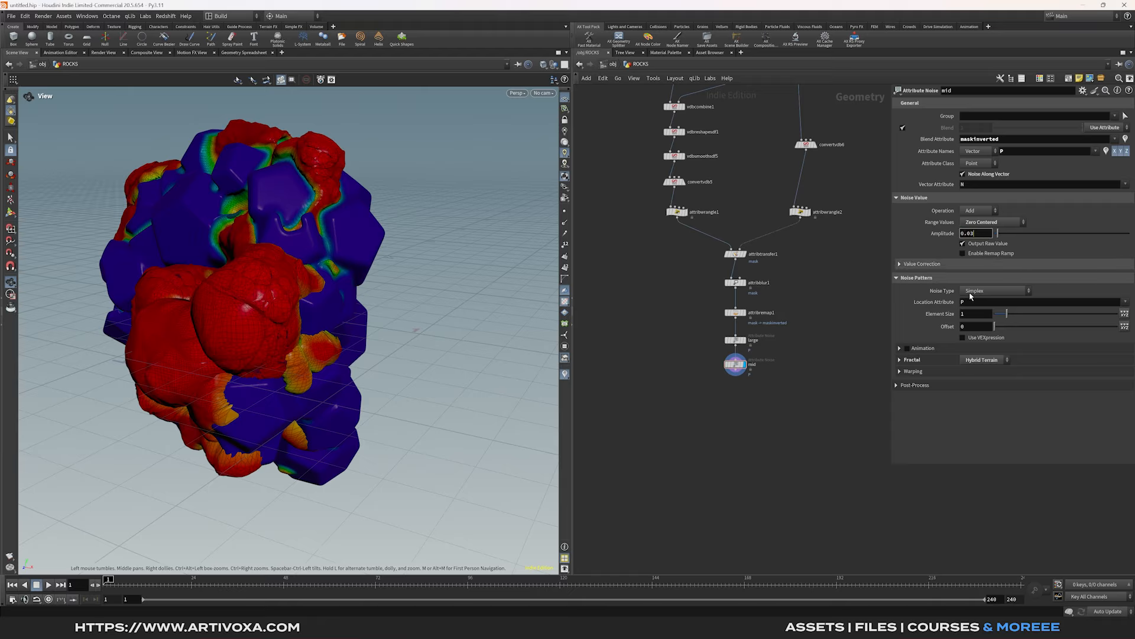
{"action": "key", "text": "Return"}
{"action": "left_click", "coordinate": [973, 314]}
{"action": "type", "text": "0.5"}
{"action": "key", "text": "Return"}
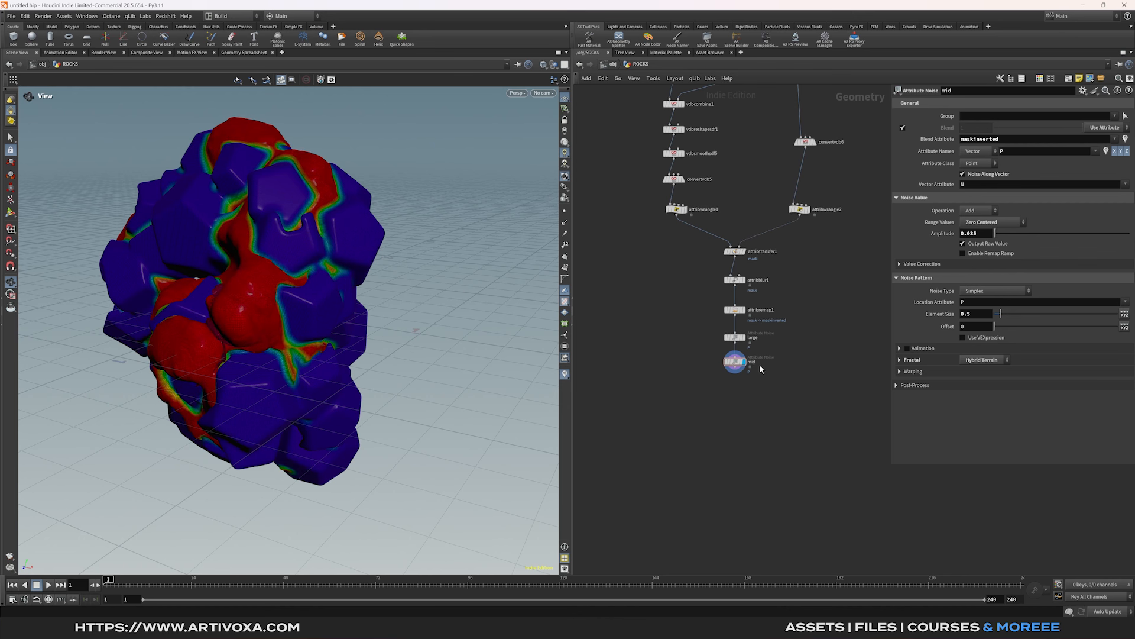
{"action": "left_click", "coordinate": [745, 338]}
{"action": "left_click", "coordinate": [744, 362]}
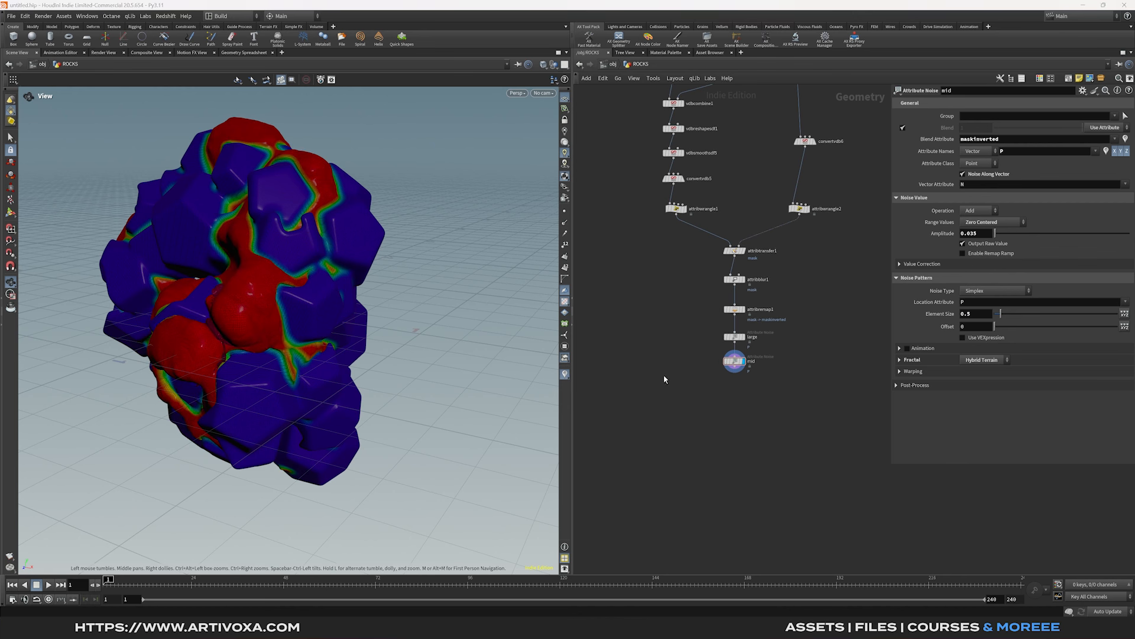
Step: Duplicate the mid node below itself, display the copy, and rename it small
{"action": "left_click_drag", "start_coordinate": [738, 359], "coordinate": [738, 390], "text": "alt"}
{"action": "left_click", "coordinate": [744, 390]}
{"action": "double_click", "coordinate": [753, 390]}
{"action": "type", "text": "sma"}
{"action": "key", "text": "Return"}
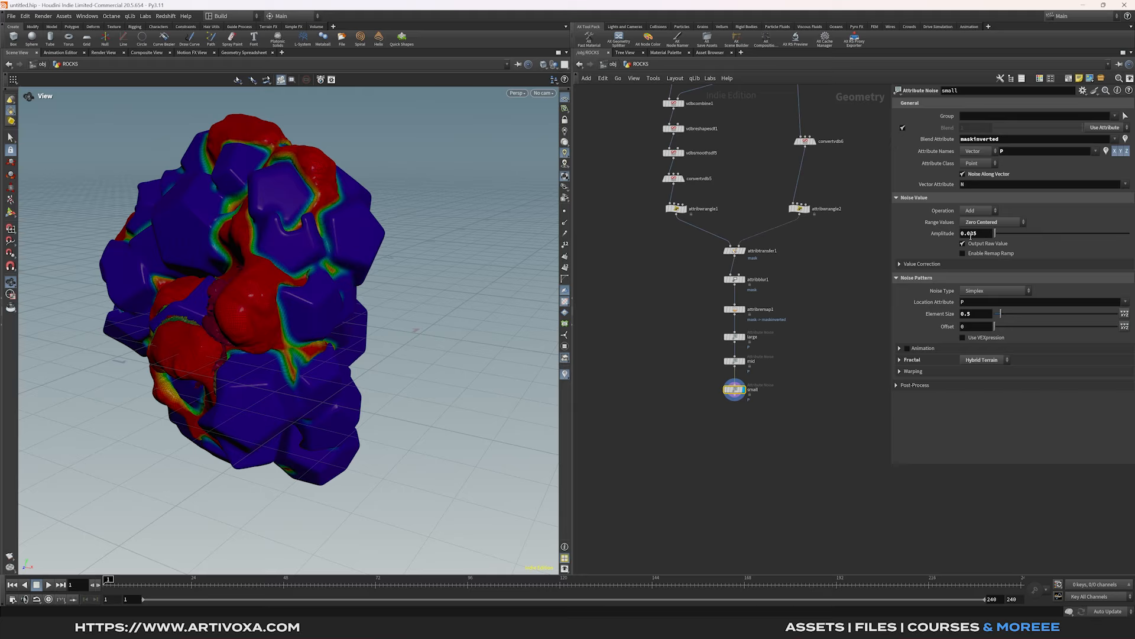
Step: Set the small noise's amplitude to 0.025 and element size to 0.1
{"action": "left_click_drag", "start_coordinate": [982, 234], "coordinate": [976, 236]}
{"action": "type", "text": "25"}
{"action": "key", "text": "Return"}
{"action": "left_click_drag", "start_coordinate": [973, 315], "coordinate": [968, 315]}
{"action": "type", "text": "1"}
{"action": "key", "text": "Return"}
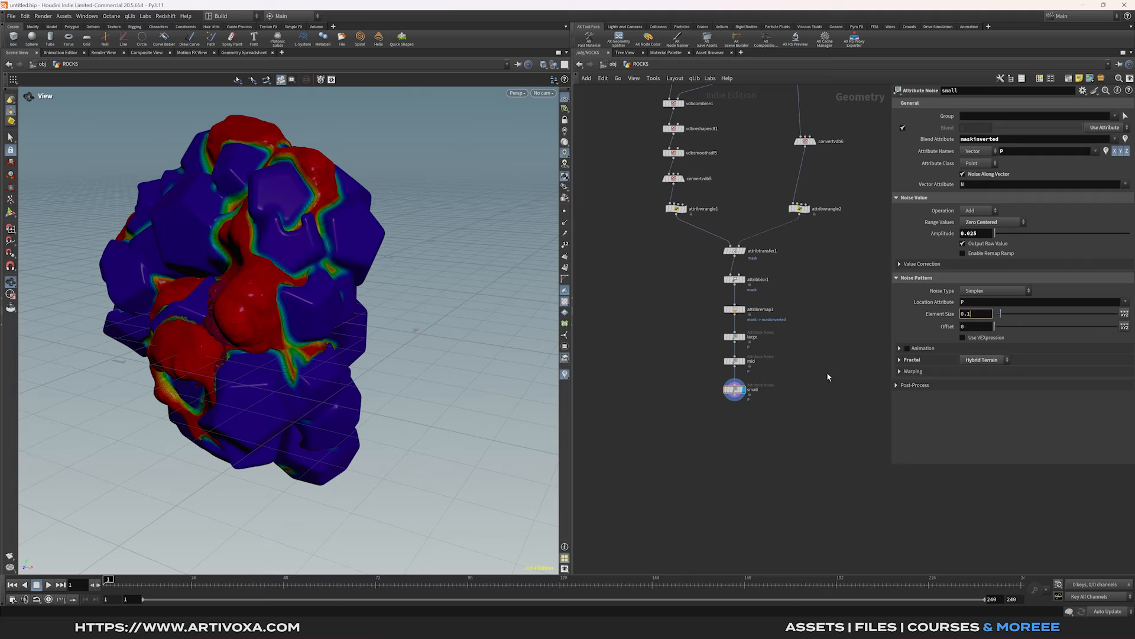
Step: Duplicate the small node below itself and rename the copy tiny
{"action": "left_click_drag", "start_coordinate": [737, 391], "coordinate": [737, 421], "text": "alt"}
{"action": "double_click", "coordinate": [753, 421]}
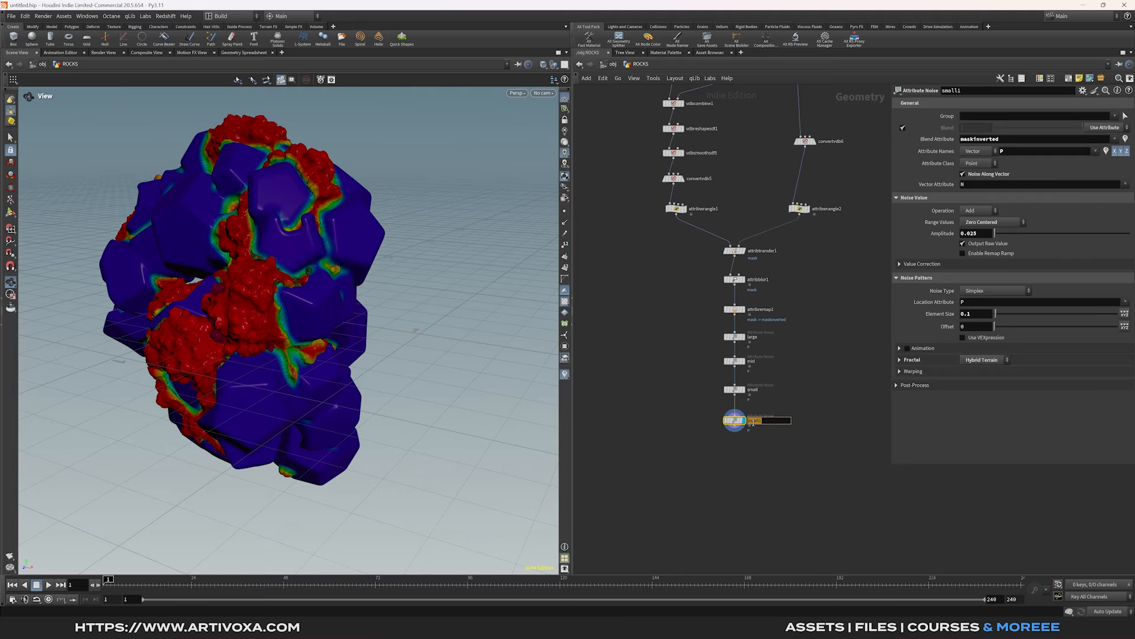
{"action": "type", "text": "tiny"}
{"action": "key", "text": "Return"}
Step: Set the tiny noise's amplitude to 0.002 and element size to 0.001, and inspect the rock from another angle
{"action": "double_click", "coordinate": [974, 234]}
{"action": "type", "text": "002"}
{"action": "left_click", "coordinate": [976, 437]}
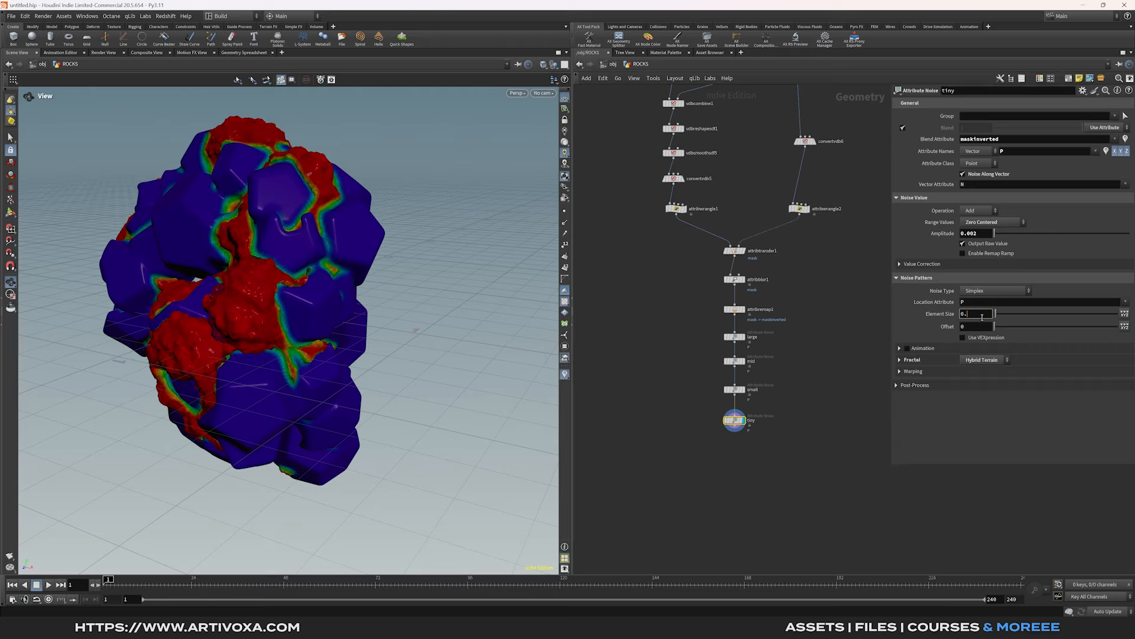
{"action": "type", "text": "1"}
{"action": "key", "text": "Return"}
{"action": "left_click_drag", "start_coordinate": [308, 322], "coordinate": [297, 288]}
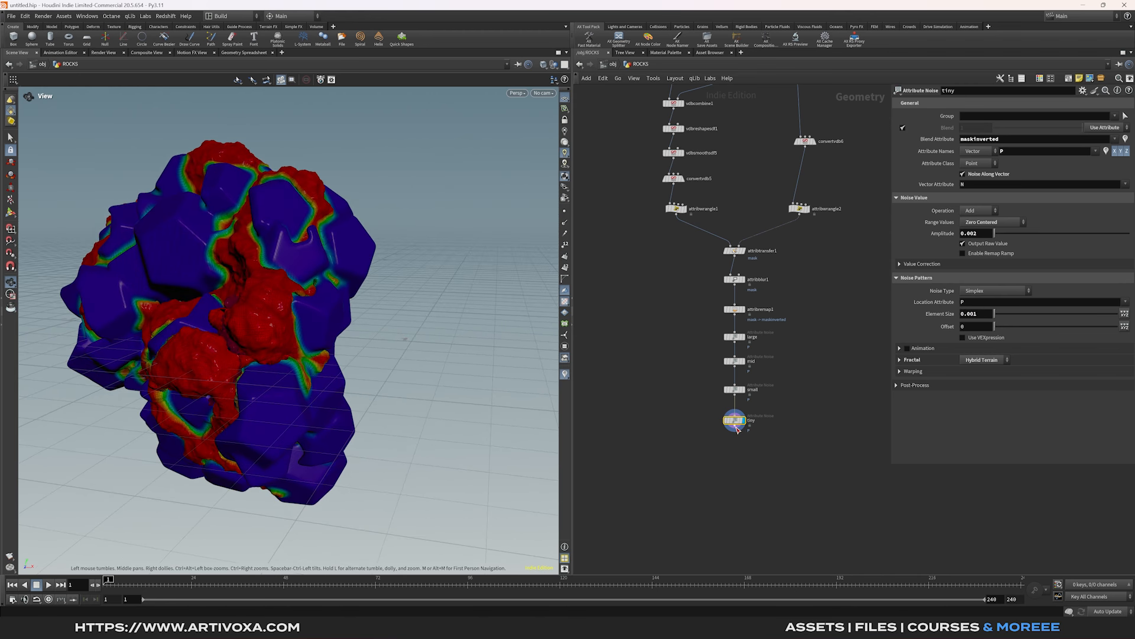
Step: Append a displayed VDB from Polygons node below tiny with a voxel size of 0.004
{"action": "key", "text": "Tab"}
{"action": "type", "text": "vdb from pol"}
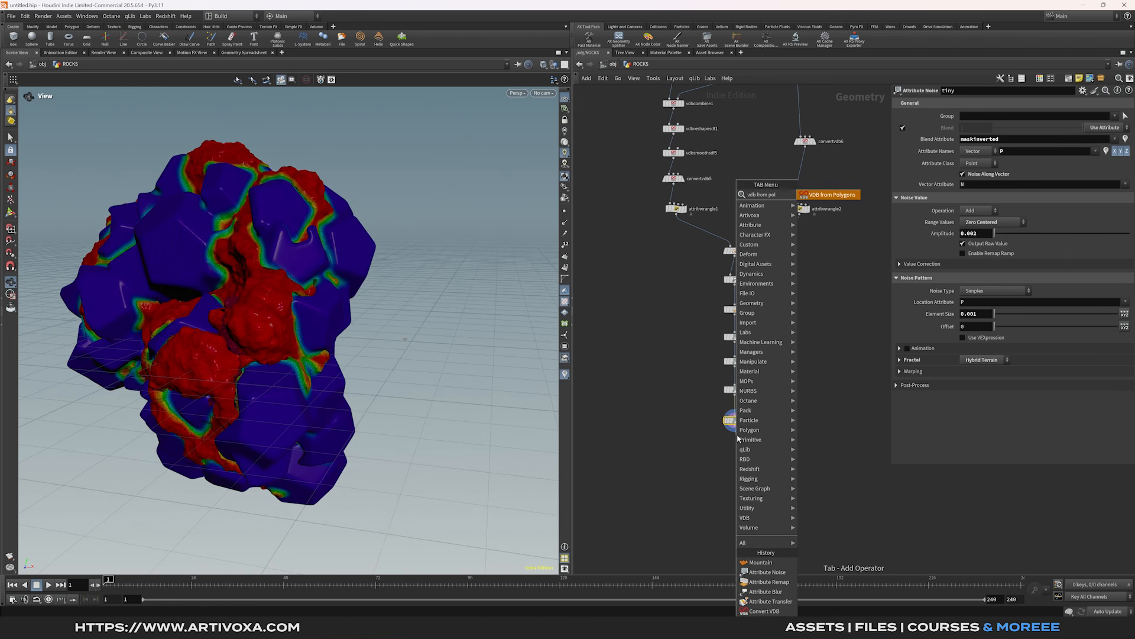
{"action": "key", "text": "Return"}
{"action": "left_click", "coordinate": [738, 438]}
{"action": "left_click_drag", "start_coordinate": [735, 442], "coordinate": [734, 447]}
{"action": "left_click", "coordinate": [744, 447]}
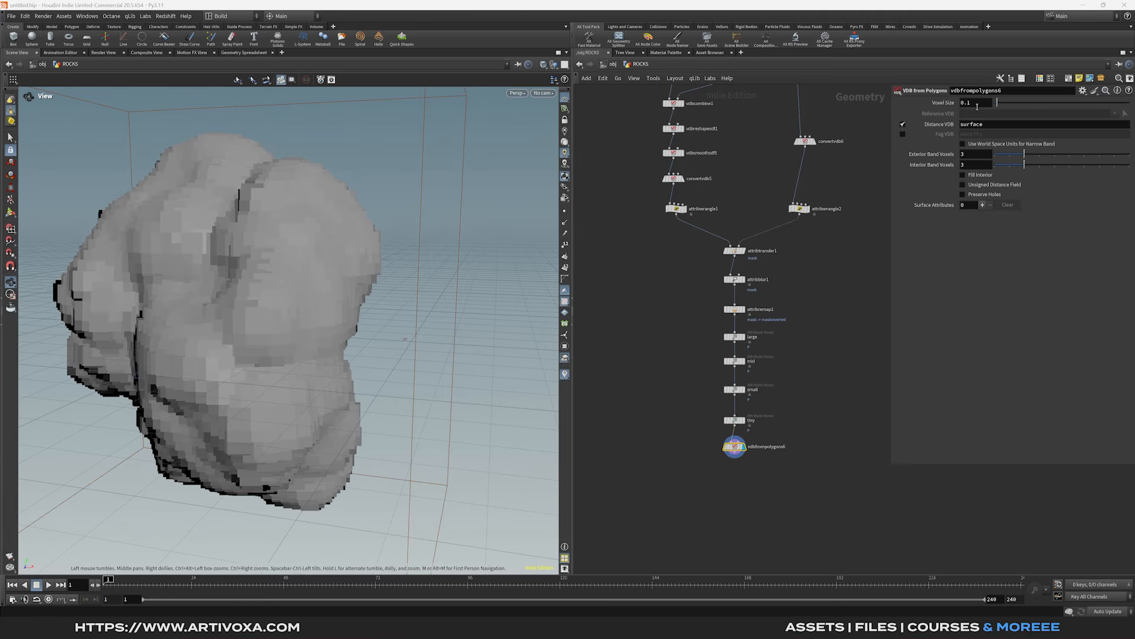
{"action": "double_click", "coordinate": [978, 103]}
{"action": "type", "text": "0.004"}
{"action": "key", "text": "Return"}
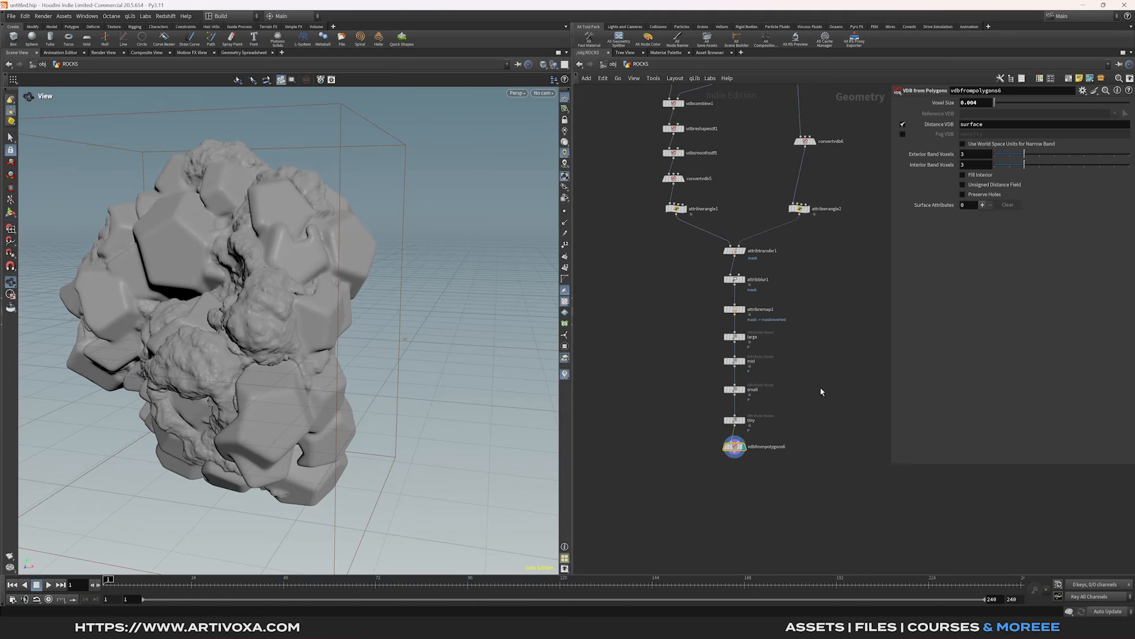
Step: Append a displayed VDB Smooth SDF node below the new VDB from Polygons and set its operation to Mean Curvature Flow
{"action": "key", "text": "Tab"}
{"action": "type", "text": "vdb f"}
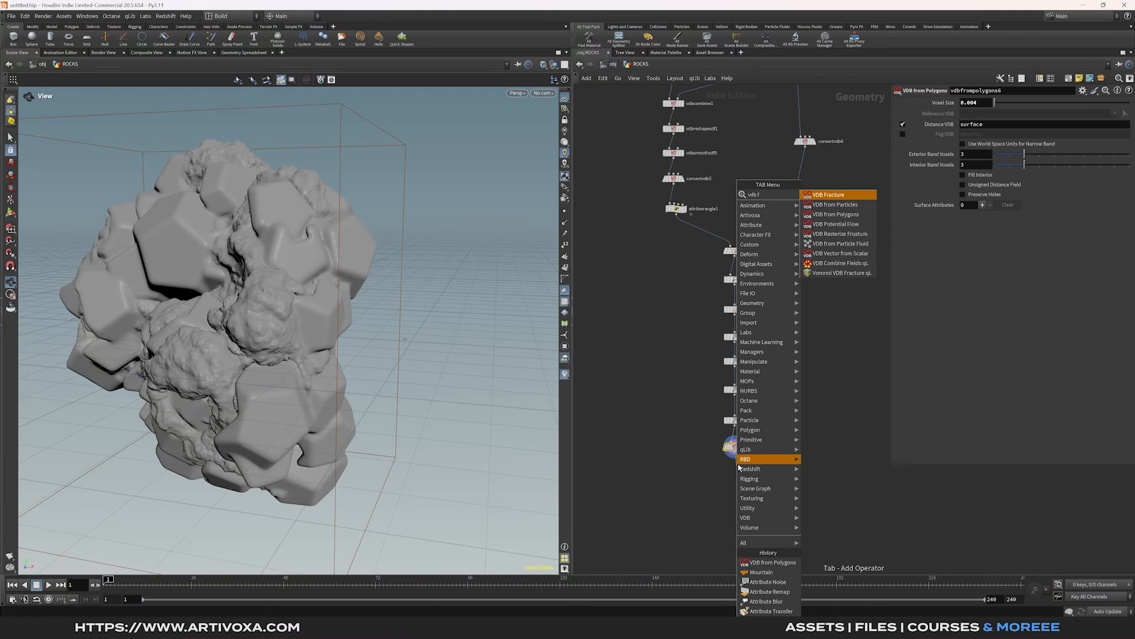
{"action": "key", "text": "BackSpace"}
{"action": "type", "text": "sm"}
{"action": "key", "text": "Down"}
{"action": "key", "text": "Return"}
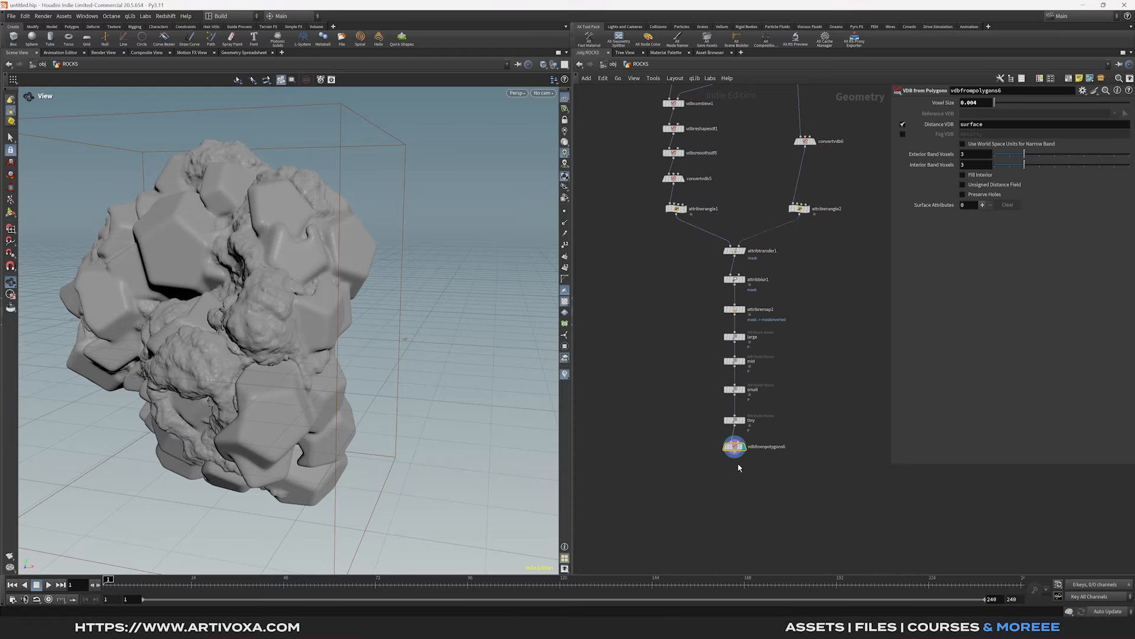
{"action": "left_click", "coordinate": [737, 464]}
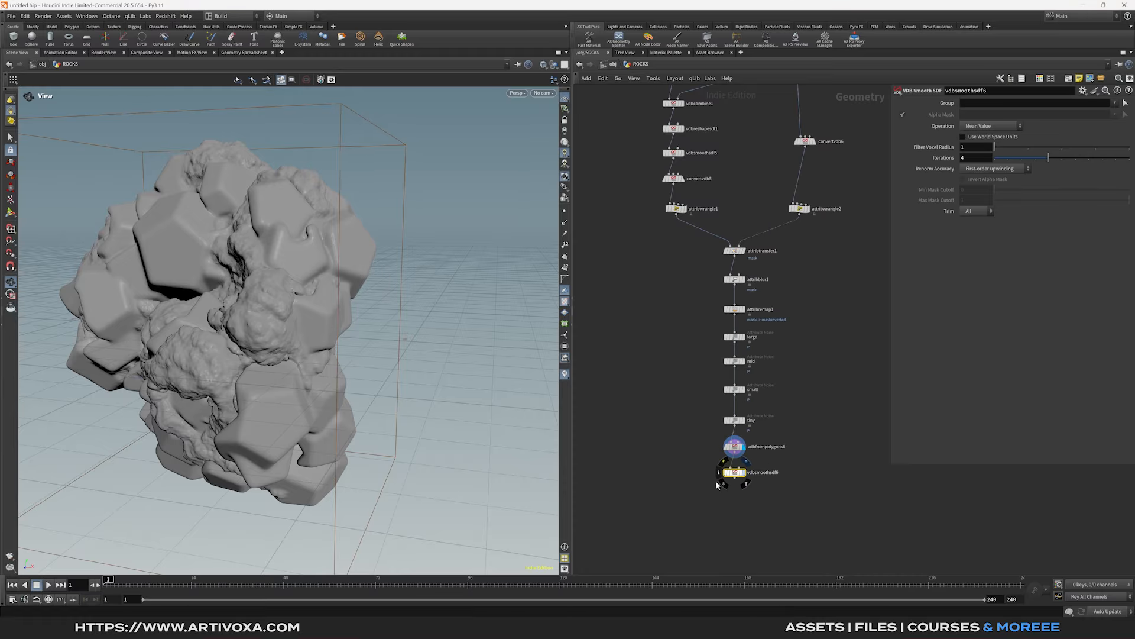
{"action": "left_click", "coordinate": [746, 473]}
{"action": "left_click", "coordinate": [1004, 127]}
{"action": "left_click", "coordinate": [1003, 165]}
Step: Append a displayed Convert VDB node below the smoothing node and set it to convert to Polygons
{"action": "middle_click_drag", "start_coordinate": [737, 248], "coordinate": [729, 186]}
{"action": "key", "text": "Tab"}
{"action": "type", "text": "convert vdb"}
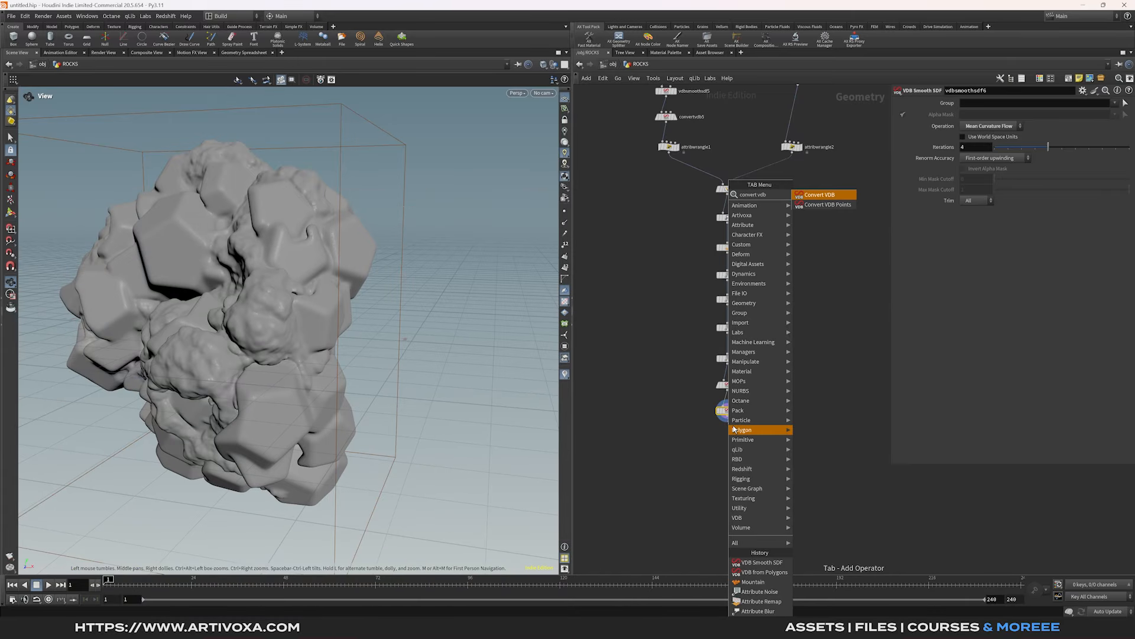
{"action": "key", "text": "Return"}
{"action": "left_click", "coordinate": [733, 430]}
{"action": "left_click", "coordinate": [738, 443]}
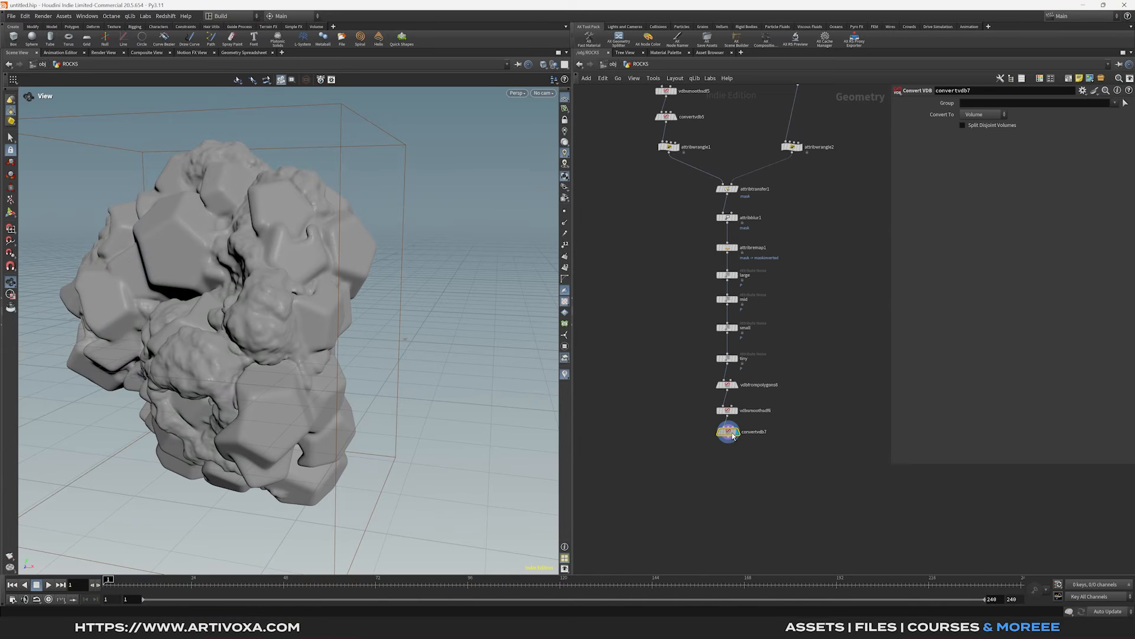
{"action": "left_click", "coordinate": [983, 114]}
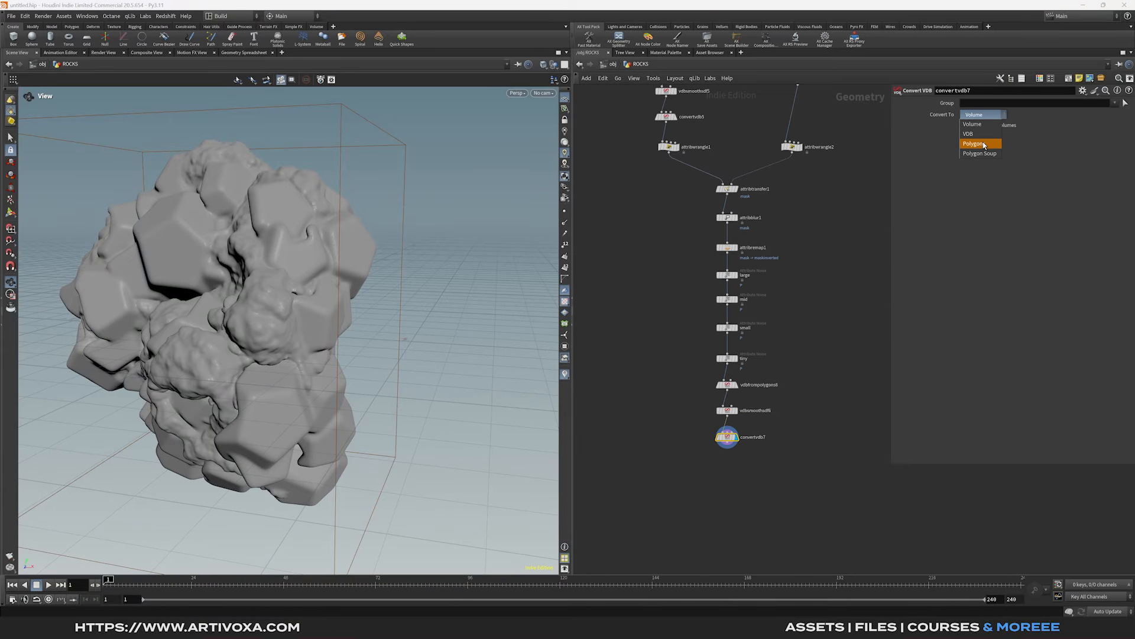
{"action": "left_click", "coordinate": [973, 143]}
{"action": "mouse_move", "coordinate": [216, 290]}
{"action": "left_mouse_down"}
{"action": "mouse_move", "coordinate": [184, 290]}
{"action": "mouse_move", "coordinate": [315, 273]}
{"action": "left_mouse_up"}
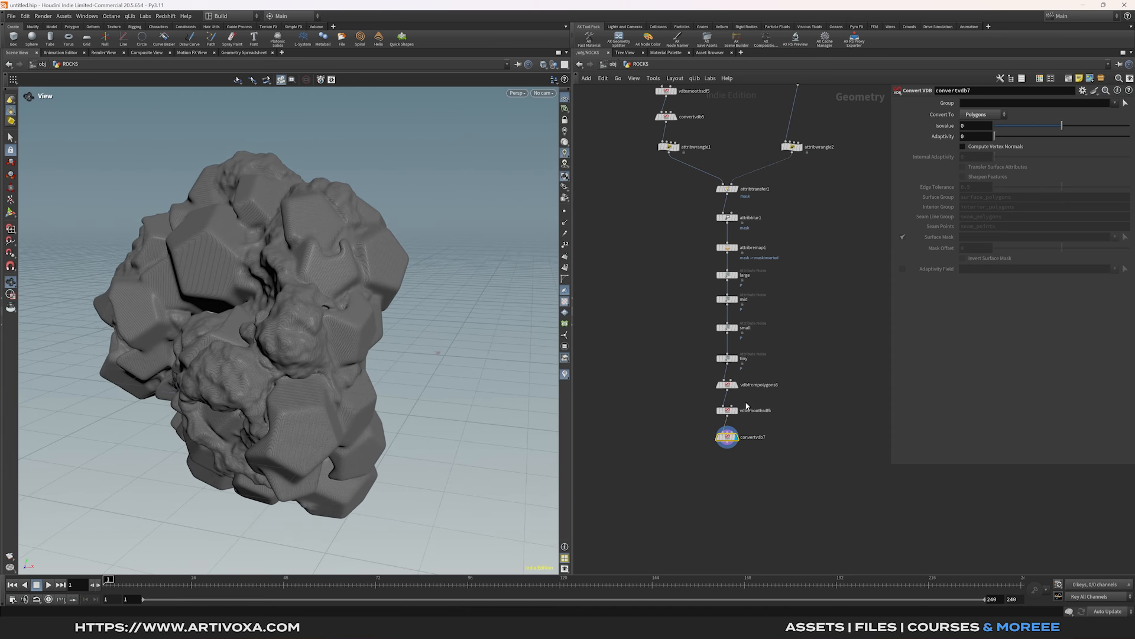
Step: Copy attribwrangle1 below convertvdb7 and feed it, together with attribwrangle2, into copies of attribtransfer1 and attribblur1
{"action": "left_click", "coordinate": [667, 149]}
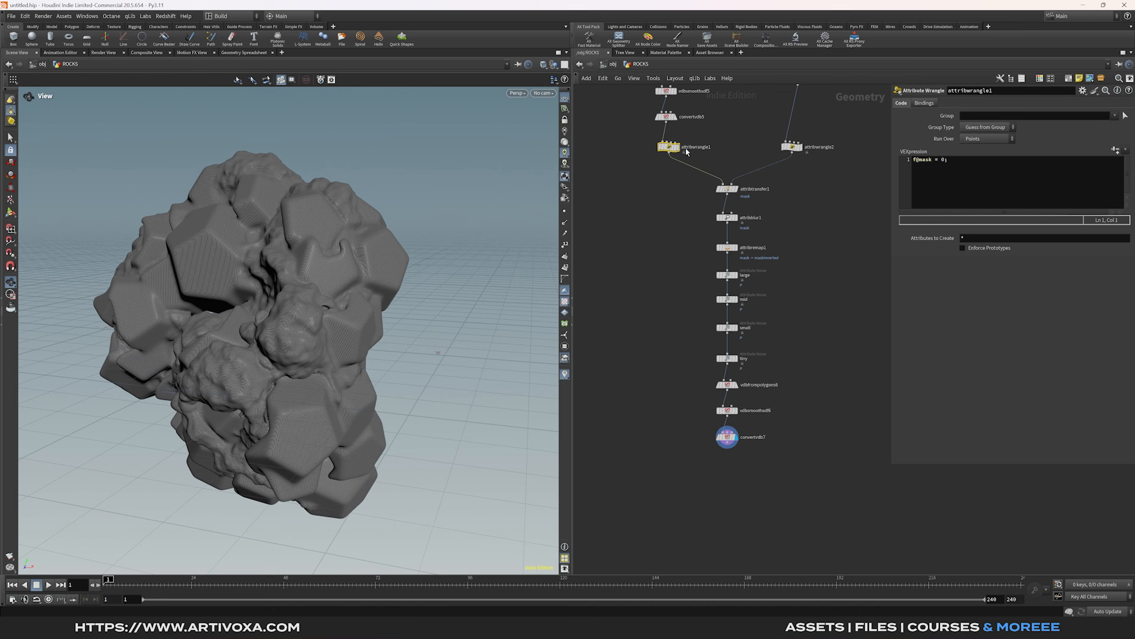
{"action": "left_click_drag", "start_coordinate": [668, 148], "coordinate": [729, 465], "text": "alt"}
{"action": "left_click_drag", "start_coordinate": [782, 189], "coordinate": [822, 522]}
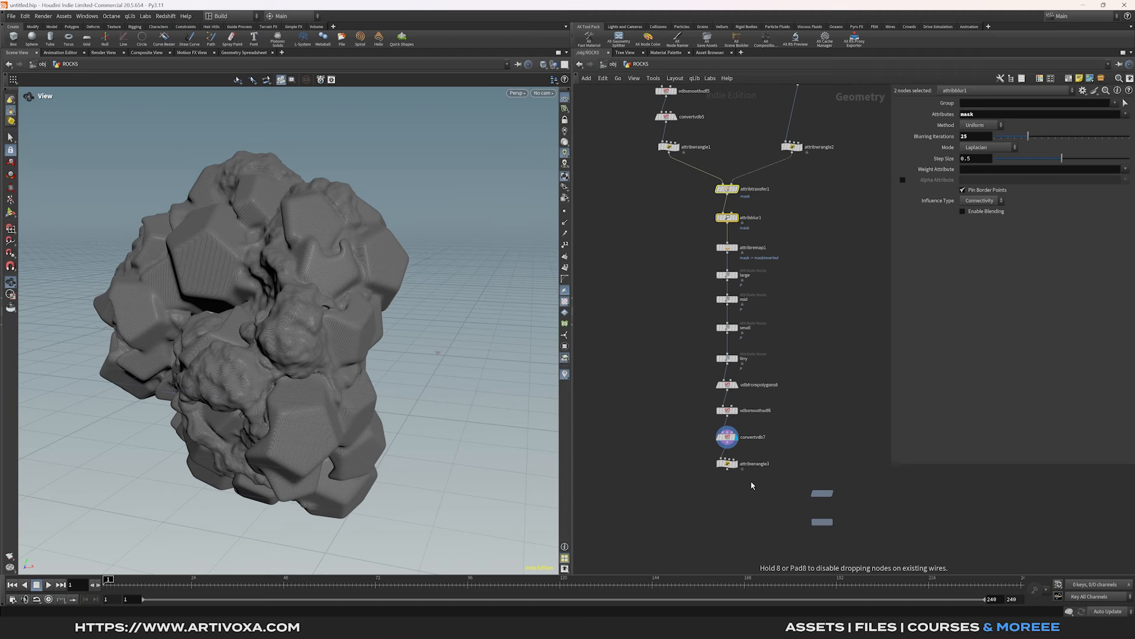
{"action": "left_click_drag", "start_coordinate": [728, 472], "coordinate": [818, 491]}
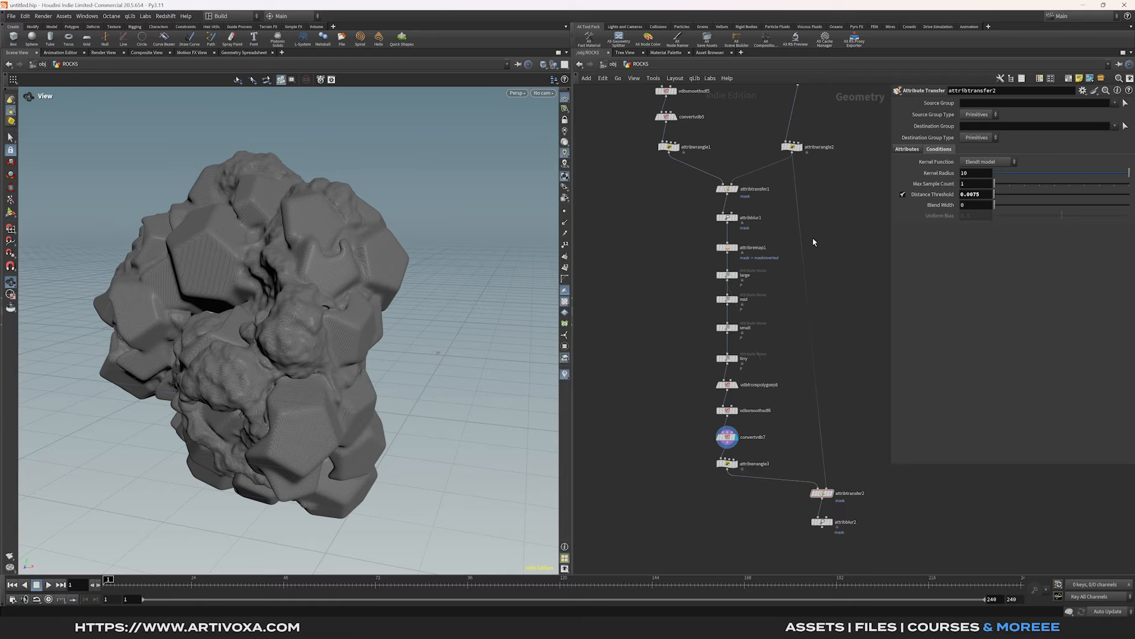
{"action": "middle_click_drag", "start_coordinate": [862, 504], "coordinate": [813, 449]}
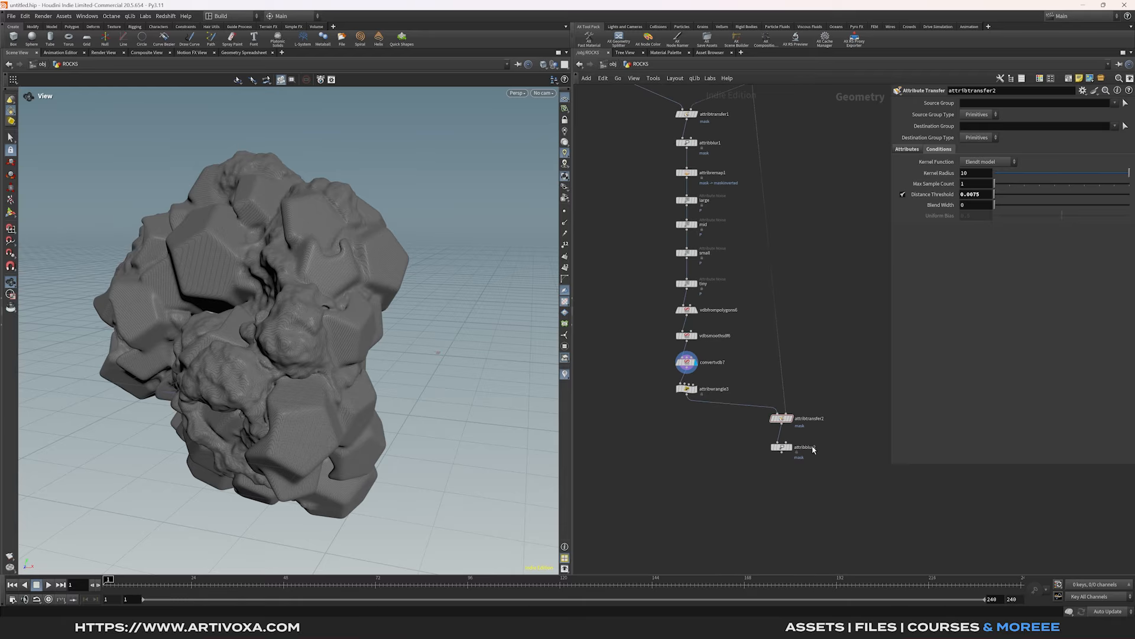
Step: Display the copied attribute blur node, attribblur2, and turn on the viewport visualization of its mask point attribute
{"action": "left_click", "coordinate": [790, 448]}
{"action": "left_click", "coordinate": [788, 447]}
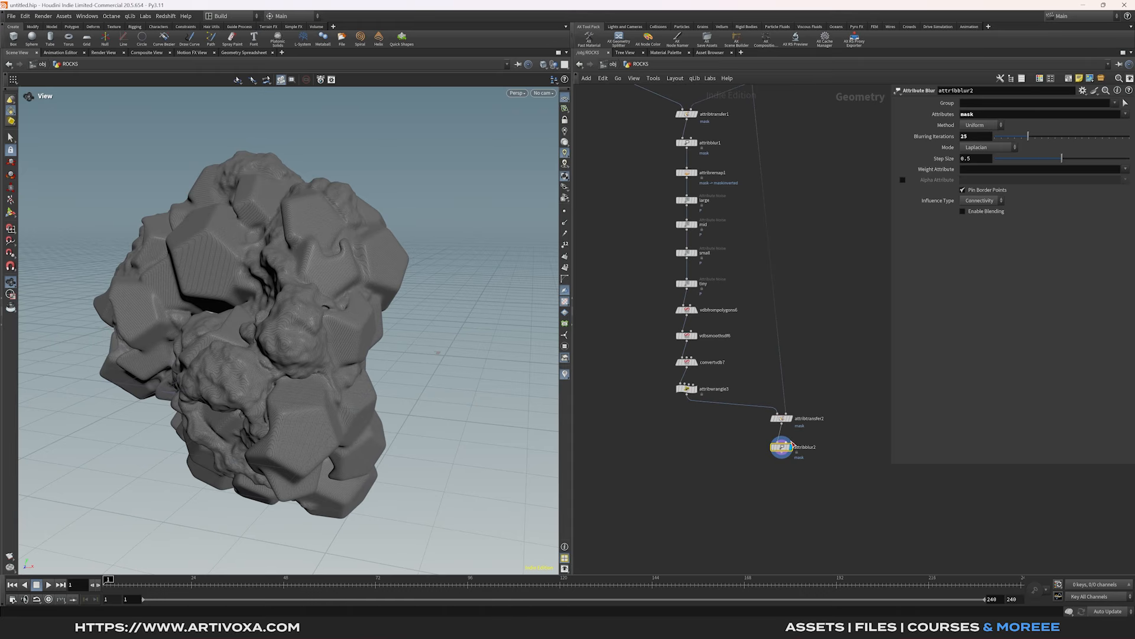
{"action": "left_click", "coordinate": [770, 448]}
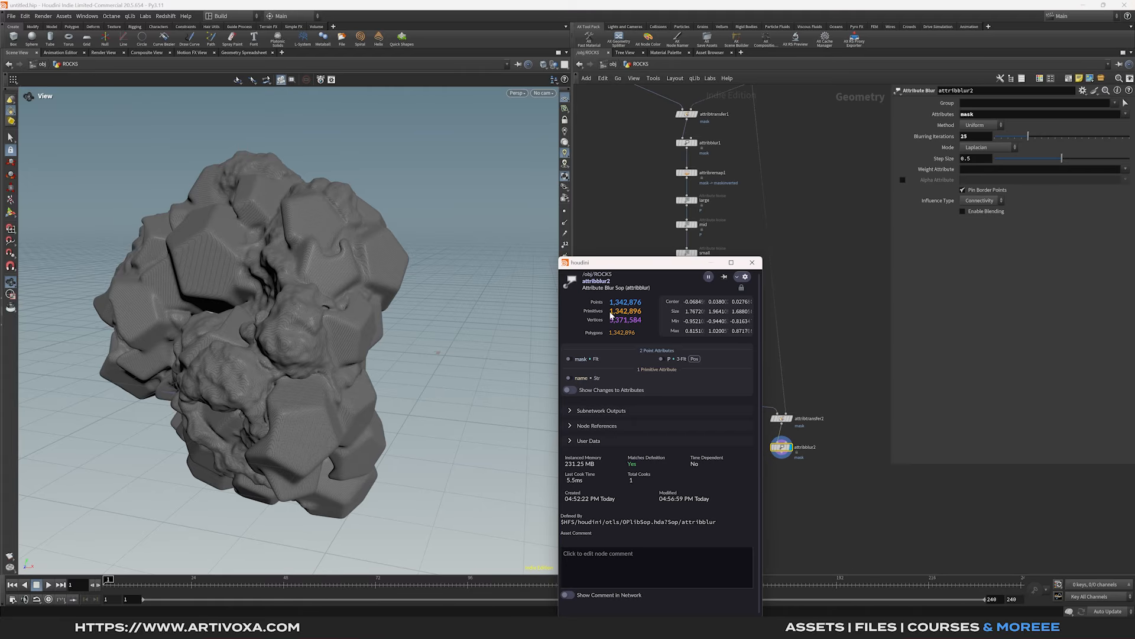
{"action": "left_click", "coordinate": [569, 359]}
{"action": "left_click_drag", "start_coordinate": [220, 283], "coordinate": [272, 248]}
{"action": "left_click", "coordinate": [781, 418]}
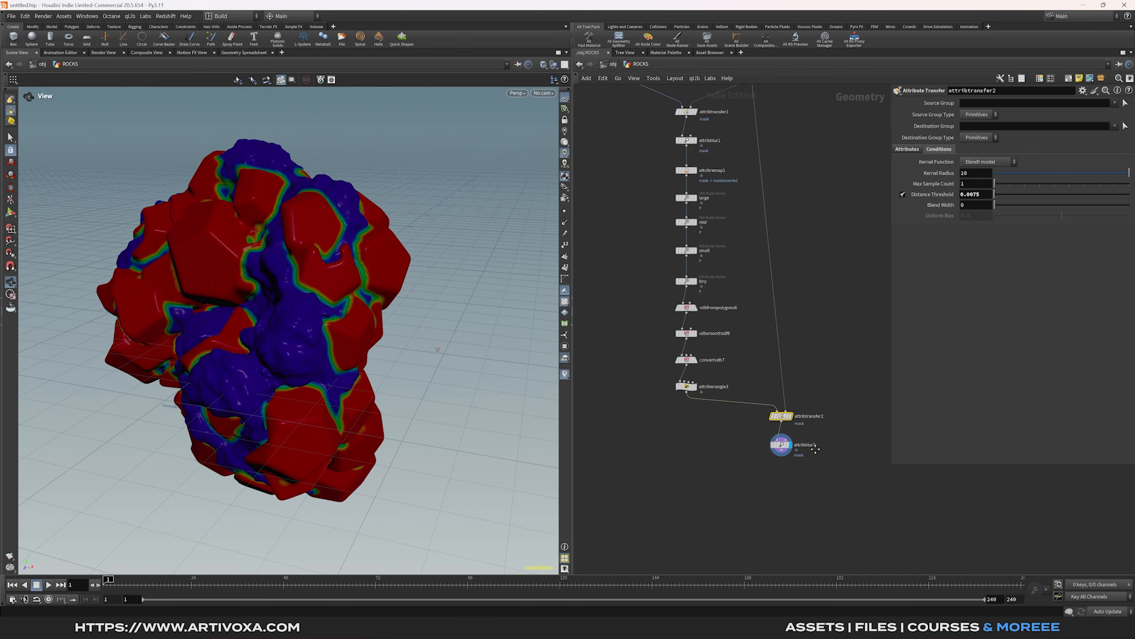
Step: Append a displayed Normal node below attribblur2
{"action": "middle_click_drag", "start_coordinate": [786, 472], "coordinate": [778, 423]}
{"action": "key", "text": "Tab"}
{"action": "type", "text": "nor"}
{"action": "key", "text": "Return"}
{"action": "left_click", "coordinate": [777, 423]}
{"action": "left_click", "coordinate": [774, 434]}
Step: Append a displayed Null node below the new Normal node and name it OUT_ROCK
{"action": "key", "text": "Tab"}
{"action": "type", "text": "null"}
{"action": "key", "text": "Return"}
{"action": "left_click", "coordinate": [774, 449]}
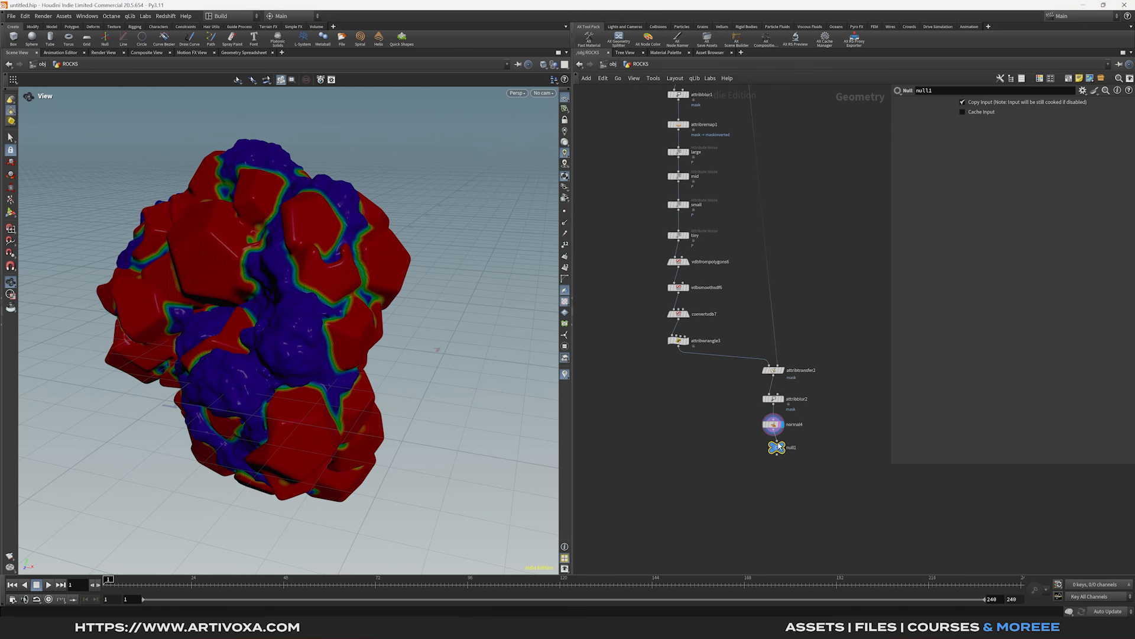
{"action": "double_click", "coordinate": [787, 450]}
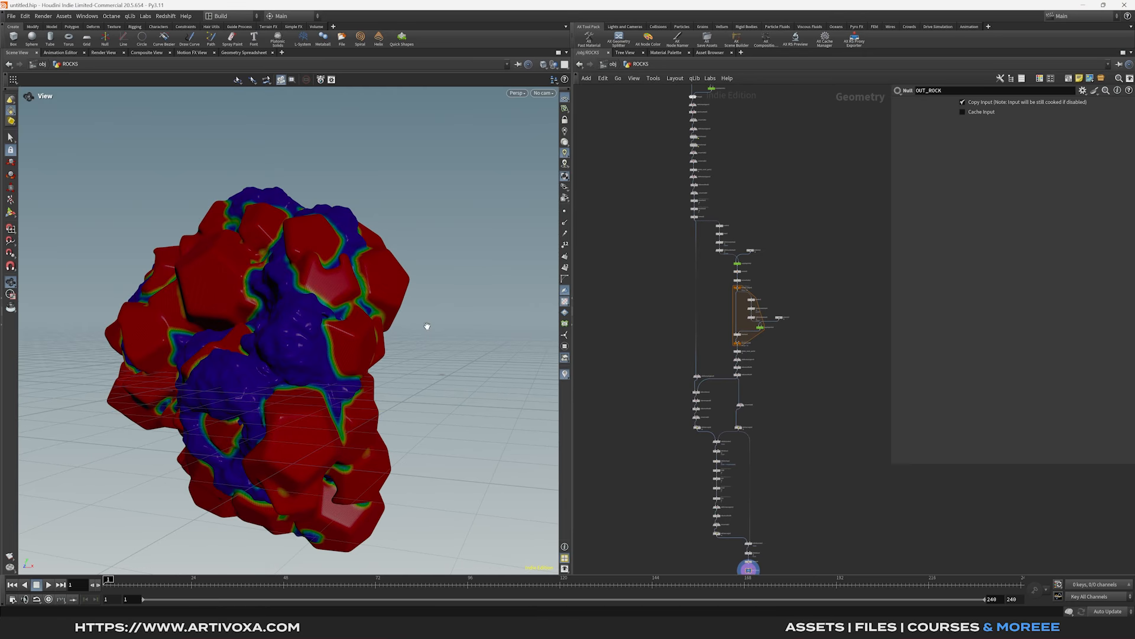
Step: Review the network from its start, examining the settings of scatter2 and of scatter3 inside the for-each loop
{"action": "middle_click_drag", "start_coordinate": [721, 149], "coordinate": [711, 239]}
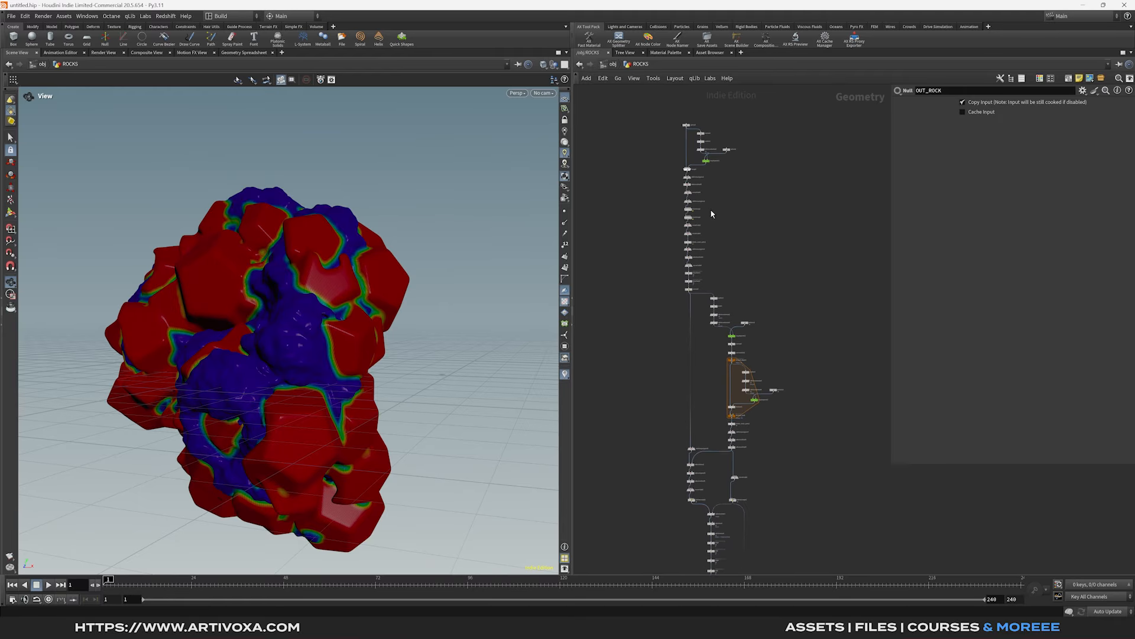
{"action": "scroll", "coordinate": [727, 306], "scroll_direction": "up", "scroll_amount": 7}
{"action": "left_click_drag", "start_coordinate": [728, 276], "coordinate": [691, 295]}
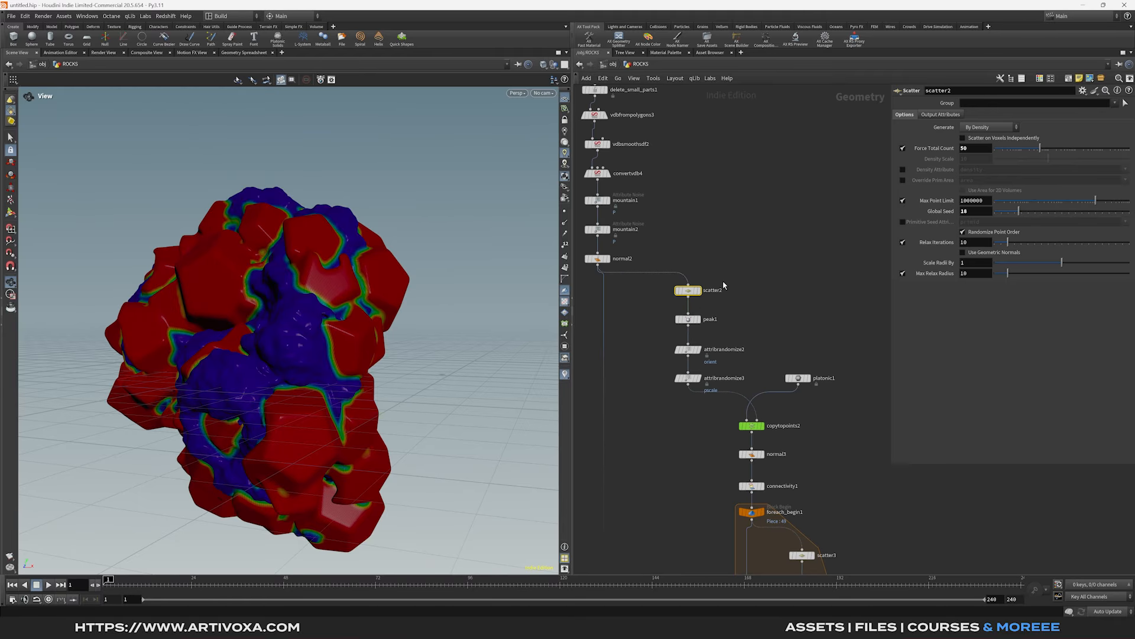
{"action": "middle_click_drag", "start_coordinate": [709, 304], "coordinate": [712, 261]}
{"action": "middle_click_drag", "start_coordinate": [752, 349], "coordinate": [753, 192]}
{"action": "scroll", "coordinate": [751, 213], "scroll_direction": "down", "scroll_amount": 1}
{"action": "middle_click_drag", "start_coordinate": [780, 479], "coordinate": [787, 441]}
{"action": "left_click_drag", "start_coordinate": [846, 271], "coordinate": [791, 308]}
{"action": "middle_click_drag", "start_coordinate": [821, 284], "coordinate": [776, 327]}
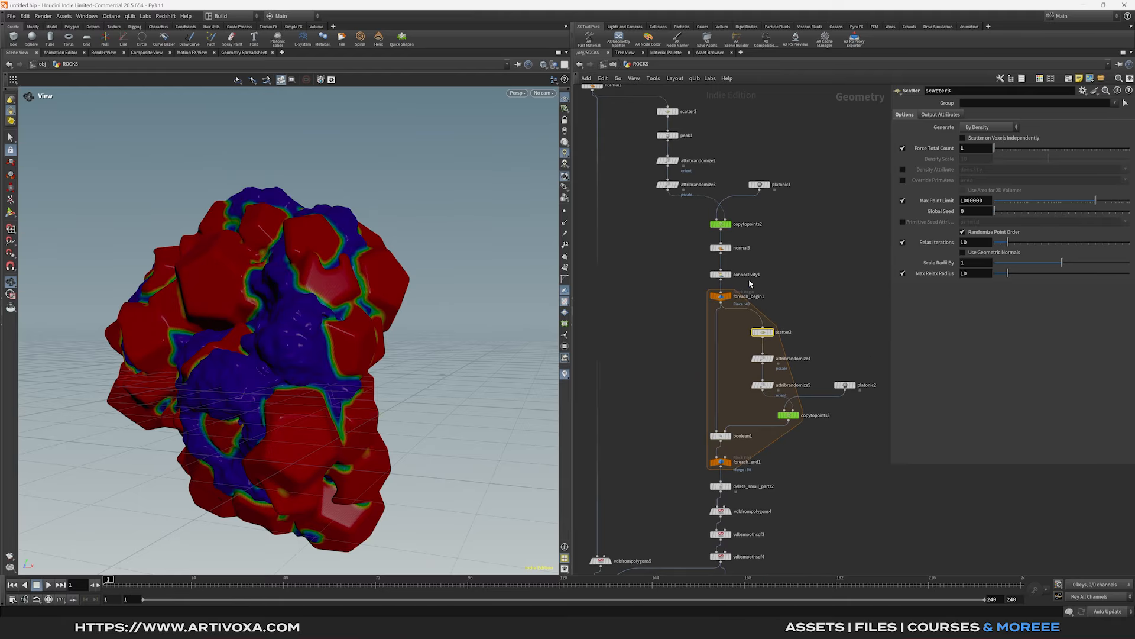
{"action": "middle_click_drag", "start_coordinate": [762, 244], "coordinate": [764, 265]}
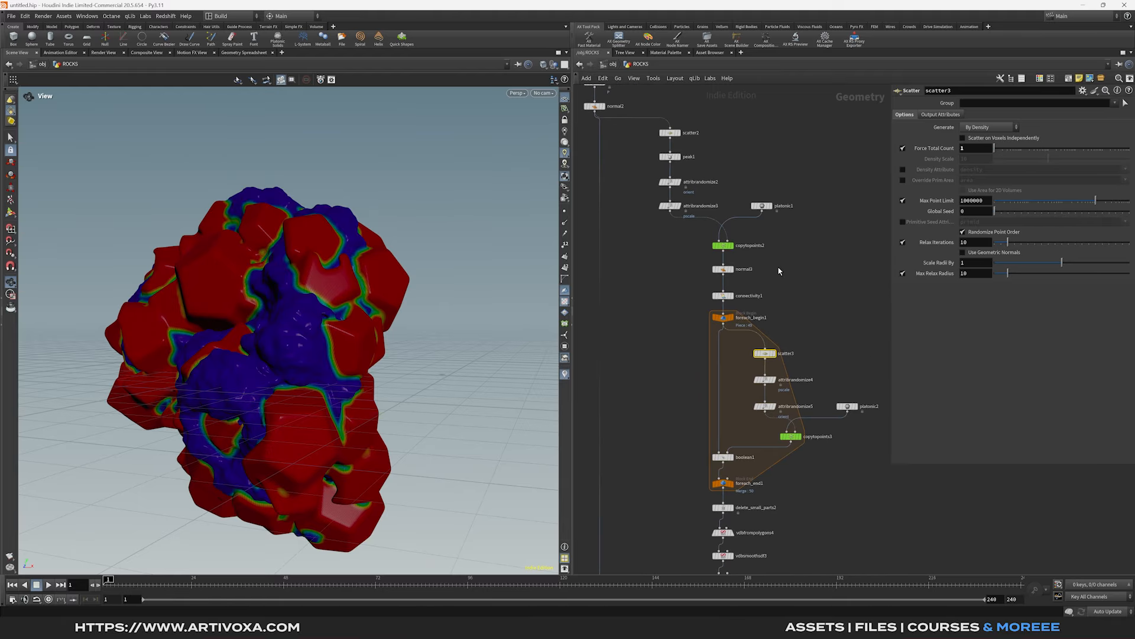
Step: Examine the platonic solid sources platonic1 and platonic2, checking platonic2's solid type, and review the surrounding network
{"action": "left_click_drag", "start_coordinate": [809, 193], "coordinate": [763, 215]}
{"action": "left_click_drag", "start_coordinate": [820, 187], "coordinate": [736, 226]}
{"action": "middle_click_drag", "start_coordinate": [736, 226], "coordinate": [708, 203]}
{"action": "left_click_drag", "start_coordinate": [863, 356], "coordinate": [813, 411]}
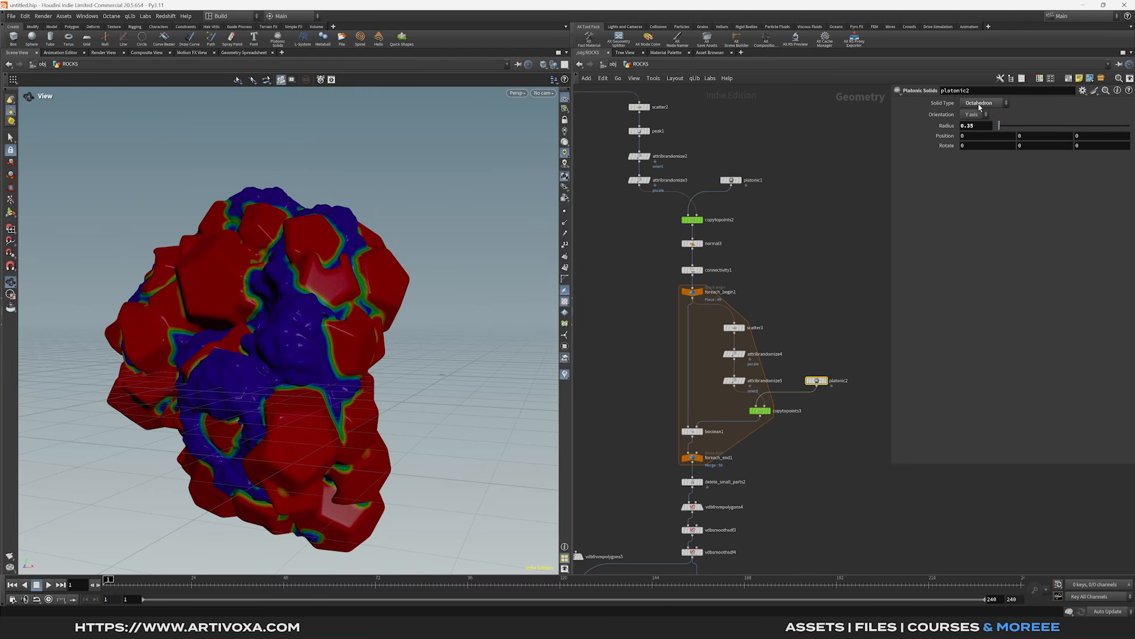
{"action": "scroll", "coordinate": [778, 195], "scroll_direction": "down", "scroll_amount": 5}
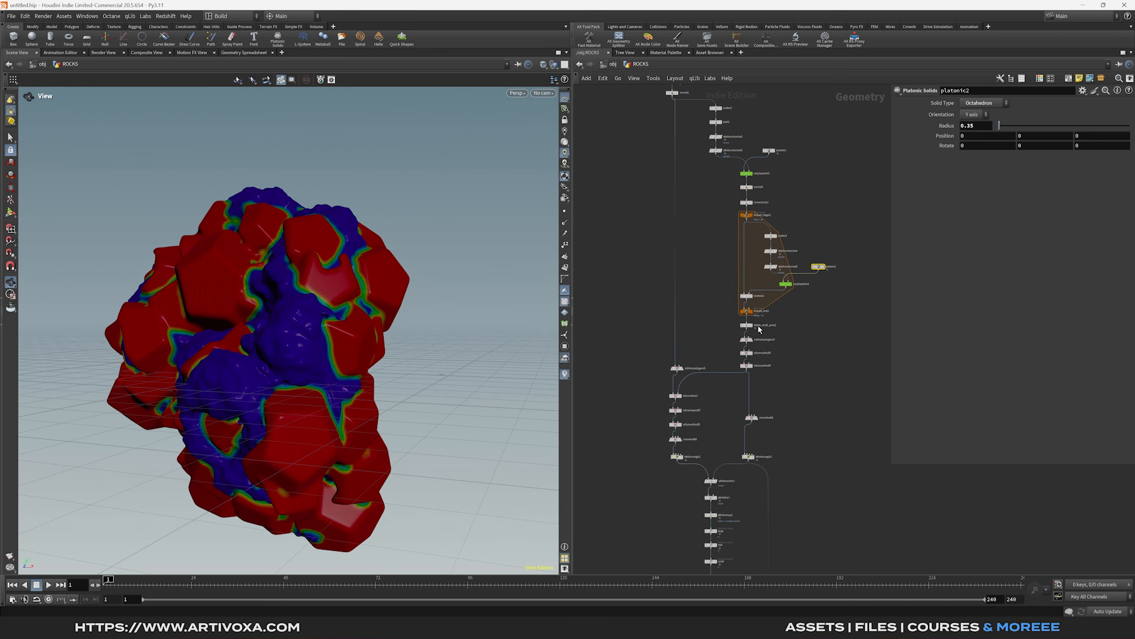
{"action": "middle_click_drag", "start_coordinate": [716, 294], "coordinate": [712, 372]}
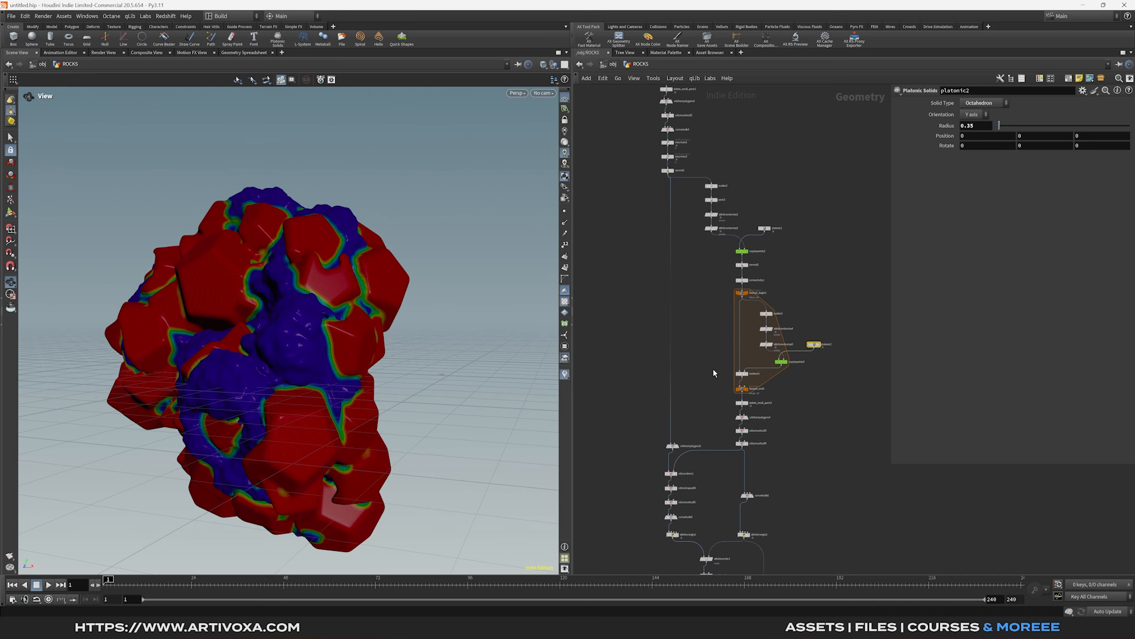